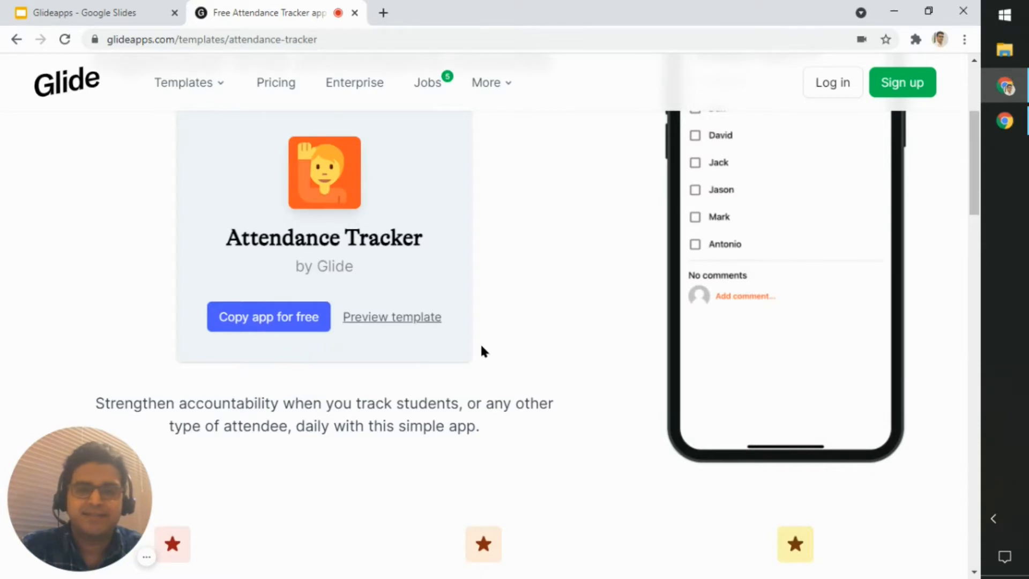
Step: Copy the free Attendance Tracker template as a new app and open it in the editor
scroll(481, 350, "up", 4)
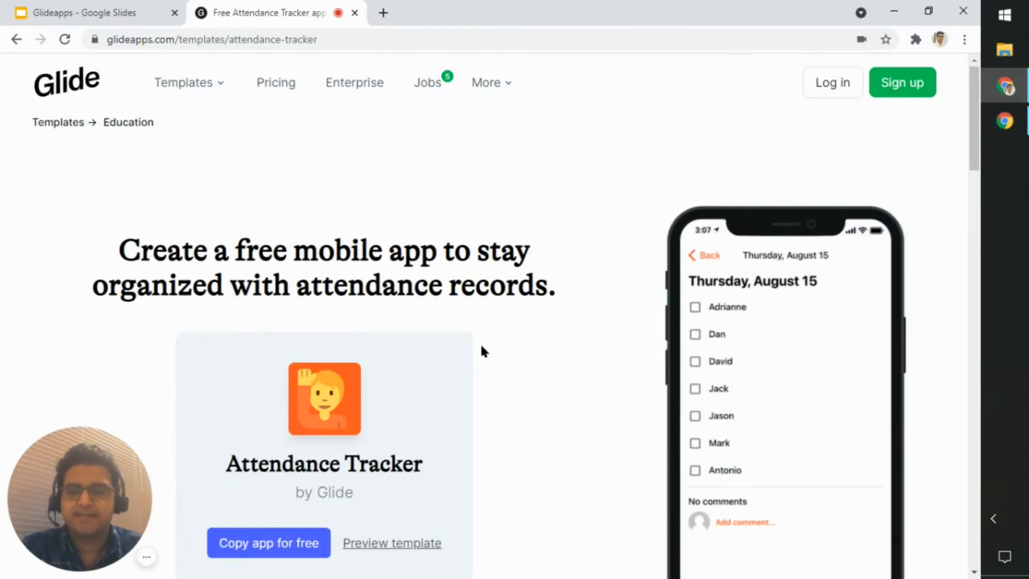
scroll(481, 351, "down", 4)
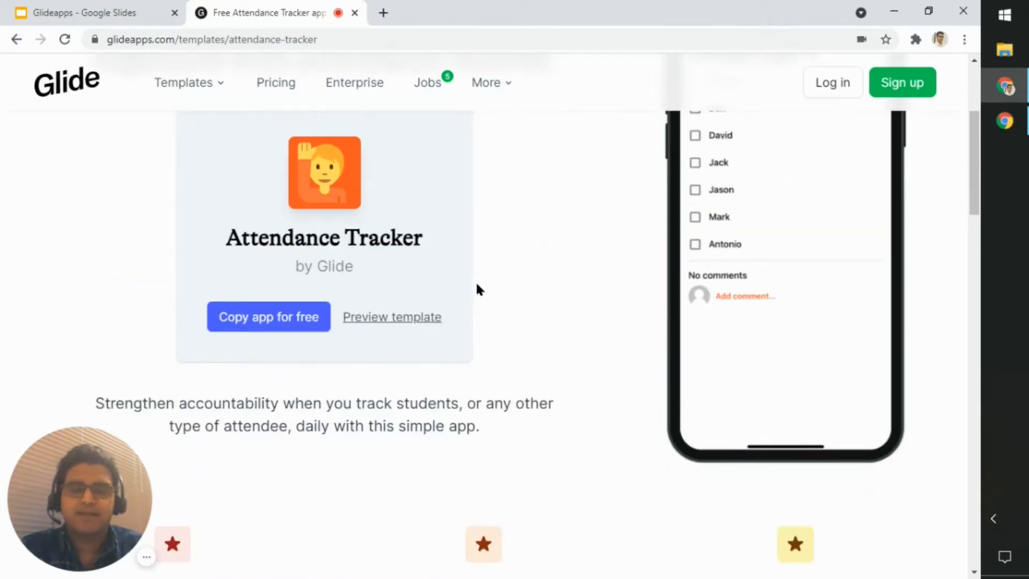
scroll(476, 285, "up", 4)
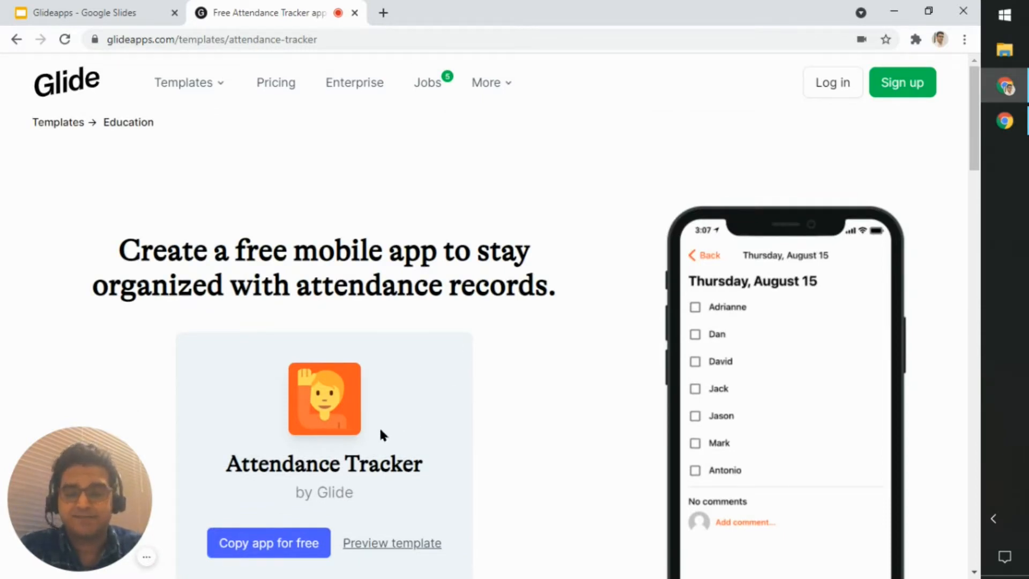
scroll(303, 523, "down", 4)
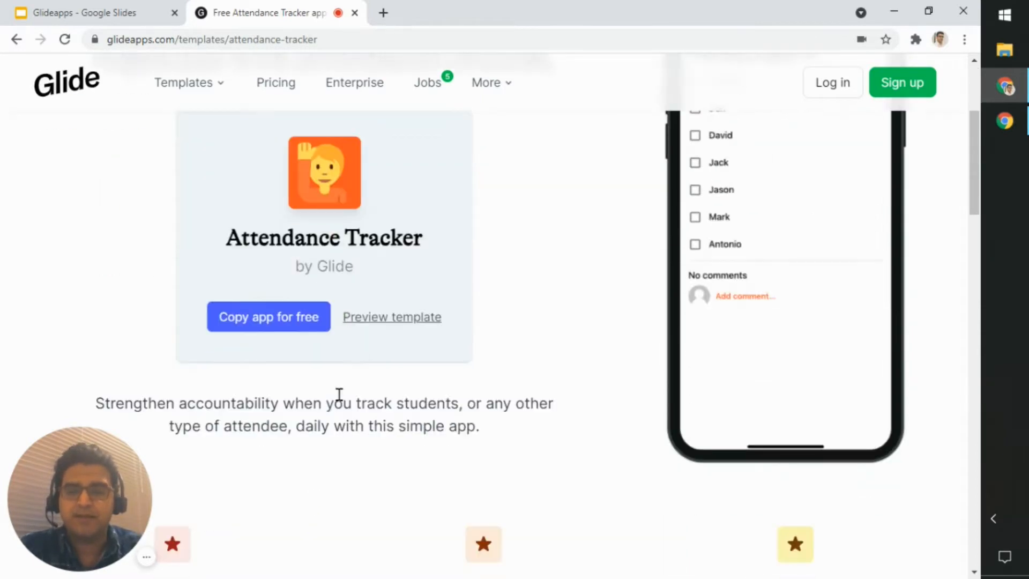
left_click(315, 331)
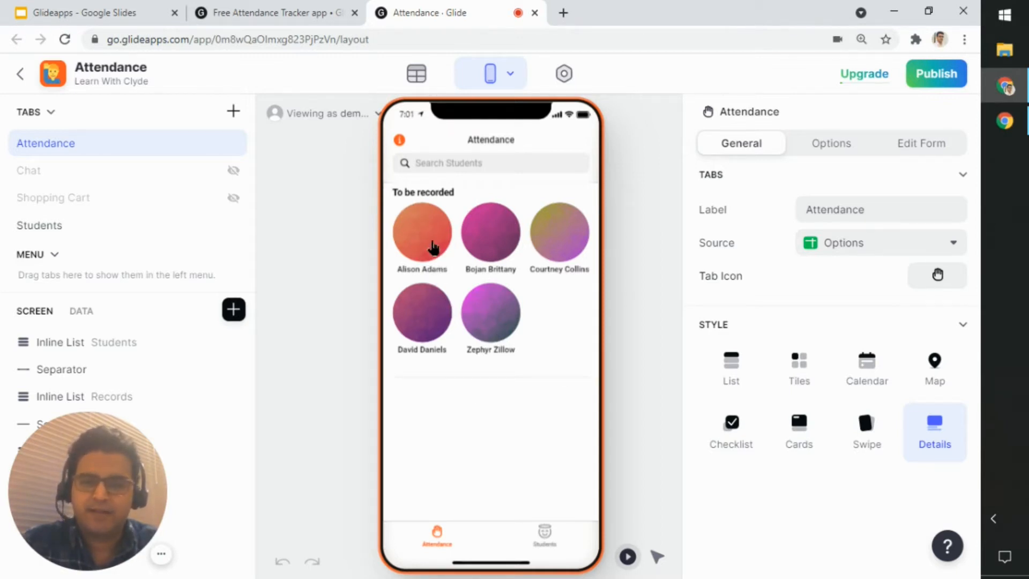
Step: In the app preview, mark the first student under To be recorded as present and go back to Attendance
left_click(433, 247)
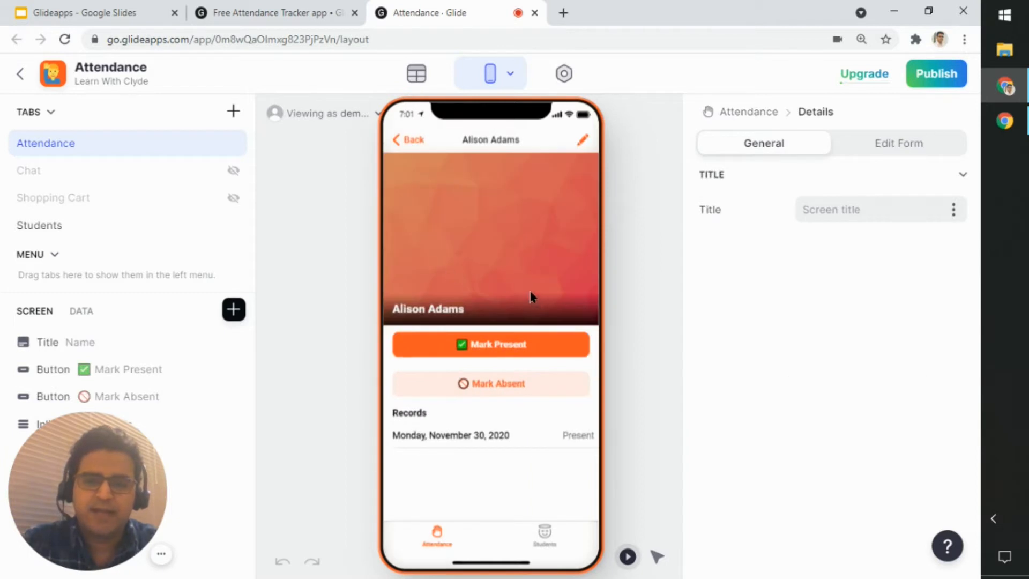
left_click(548, 347)
left_click(435, 525)
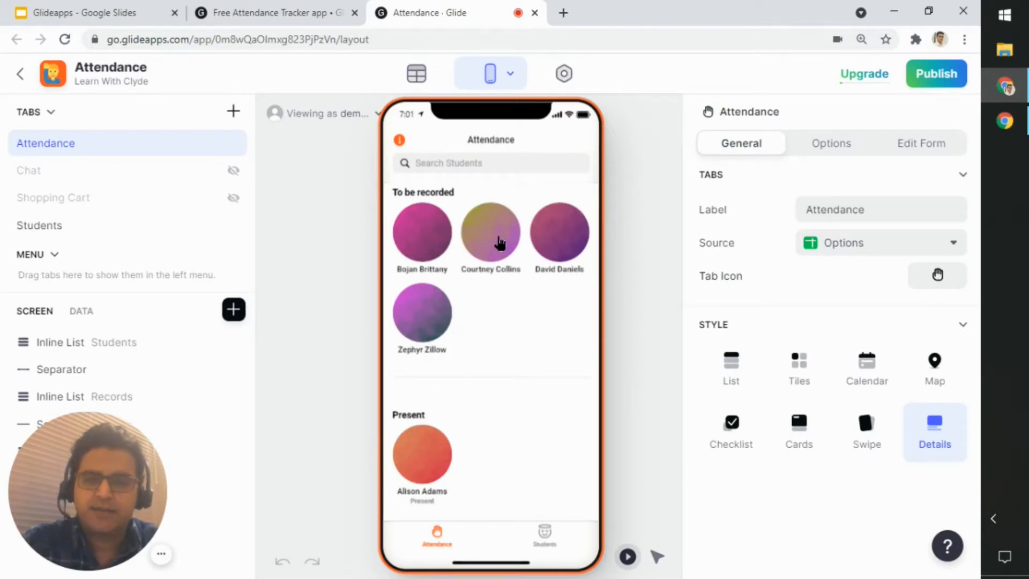
Step: Mark the second student under To be recorded as absent and review the Absent and Present groups
left_click(499, 242)
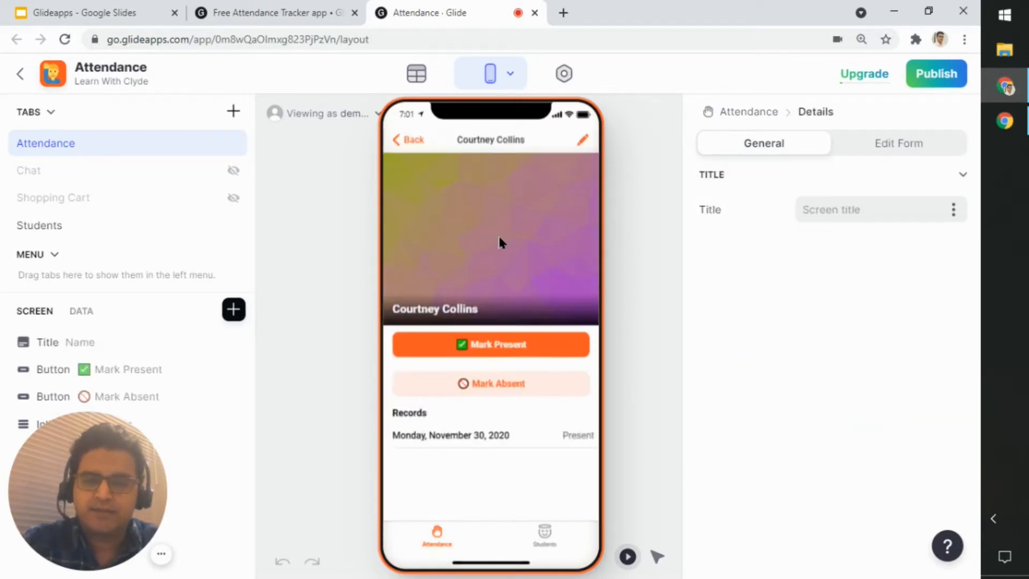
left_click(537, 392)
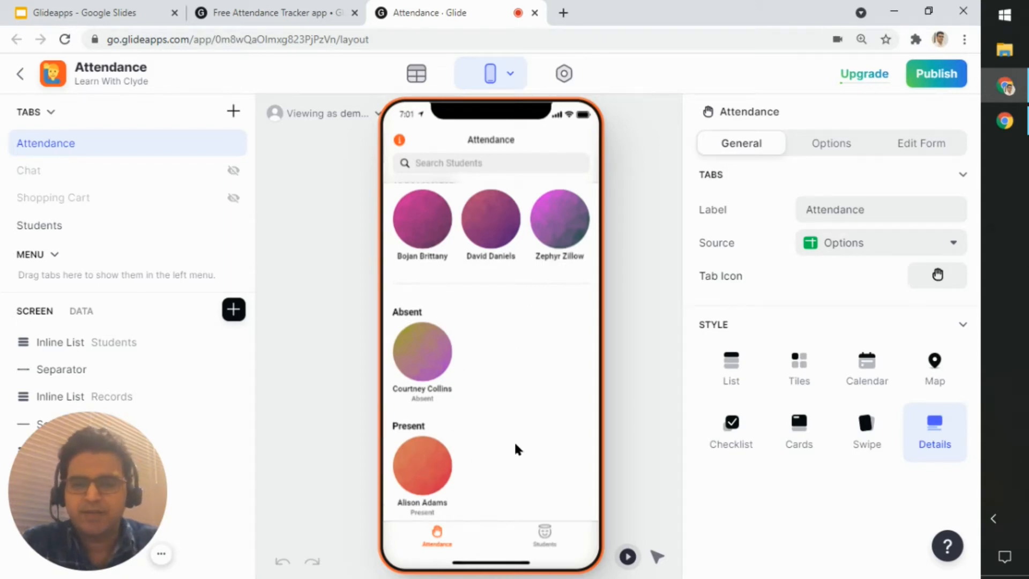
scroll(442, 210, "up", 1)
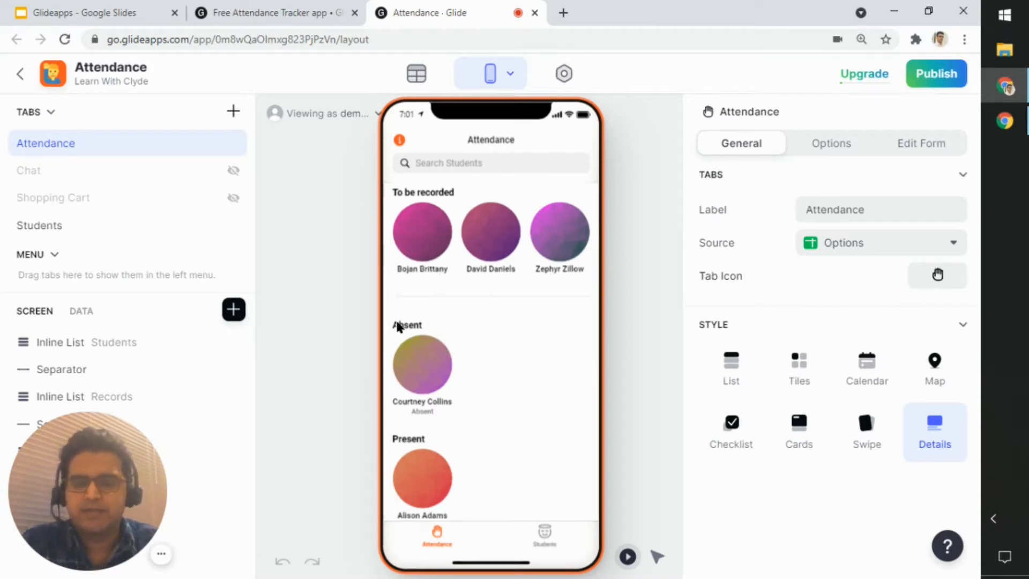
scroll(407, 472, "down", 1)
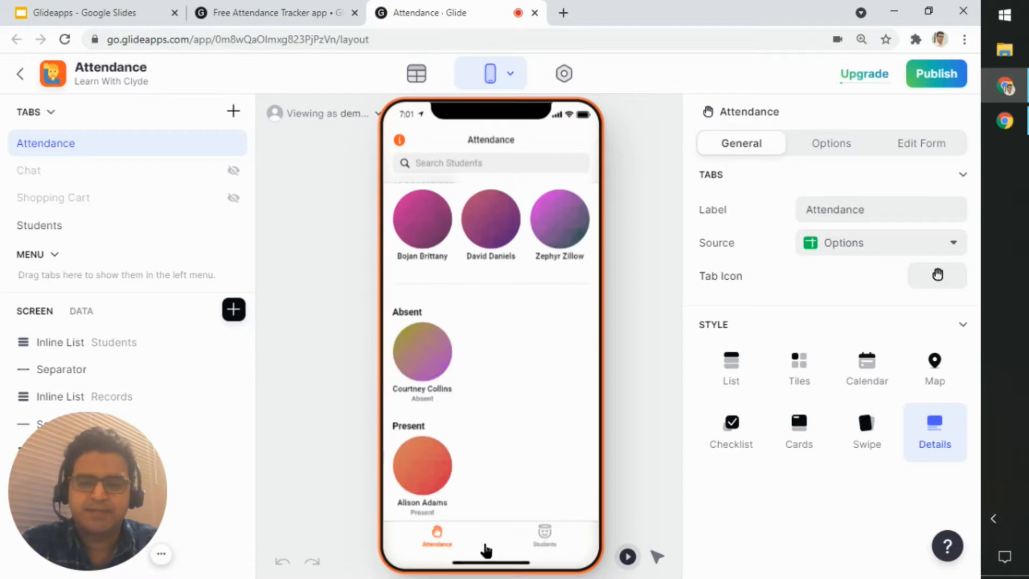
Step: Open the attendance record of the student in the Present group, check its Date and Status fields, and return to Attendance
left_click(425, 482)
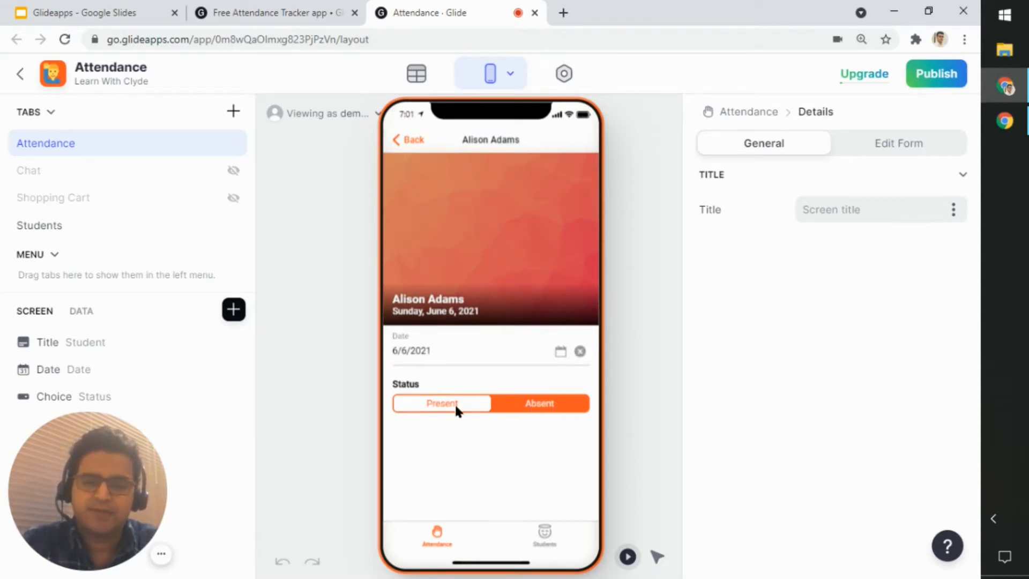
left_click(475, 407)
left_click(557, 407)
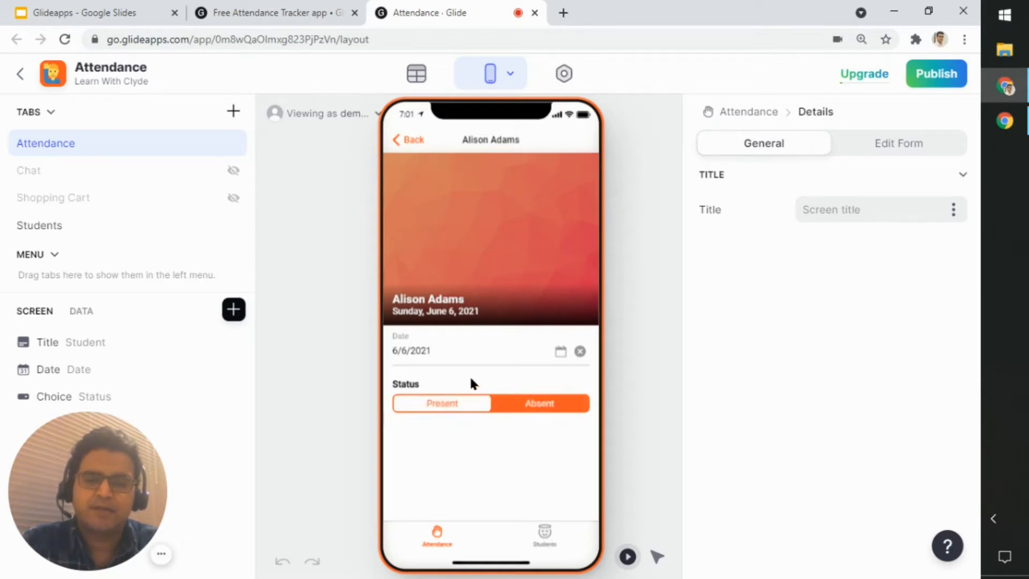
left_click(403, 143)
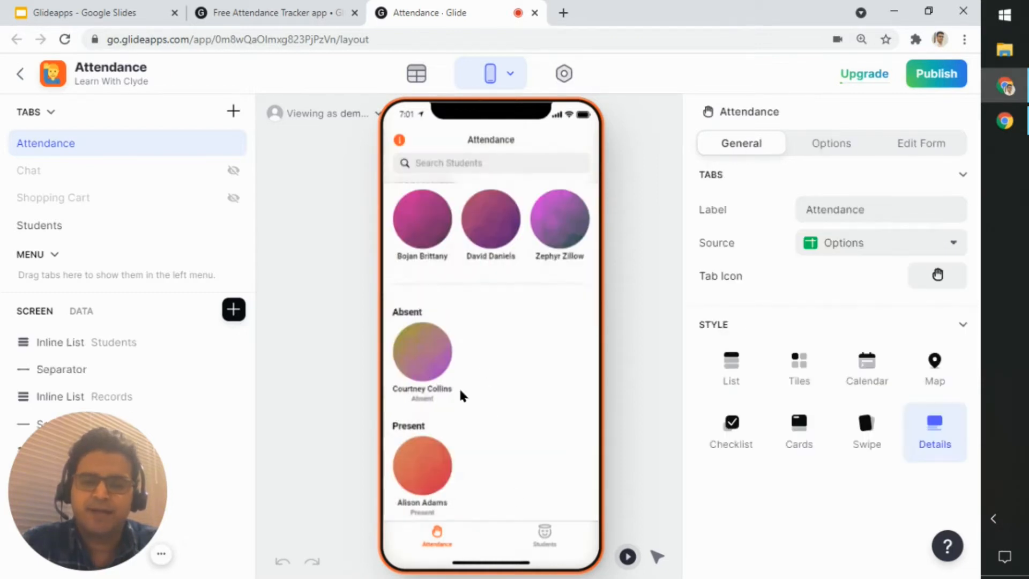
Step: Switch the preview to Students, view the first student's attendance records, and return to the list
left_click(557, 537)
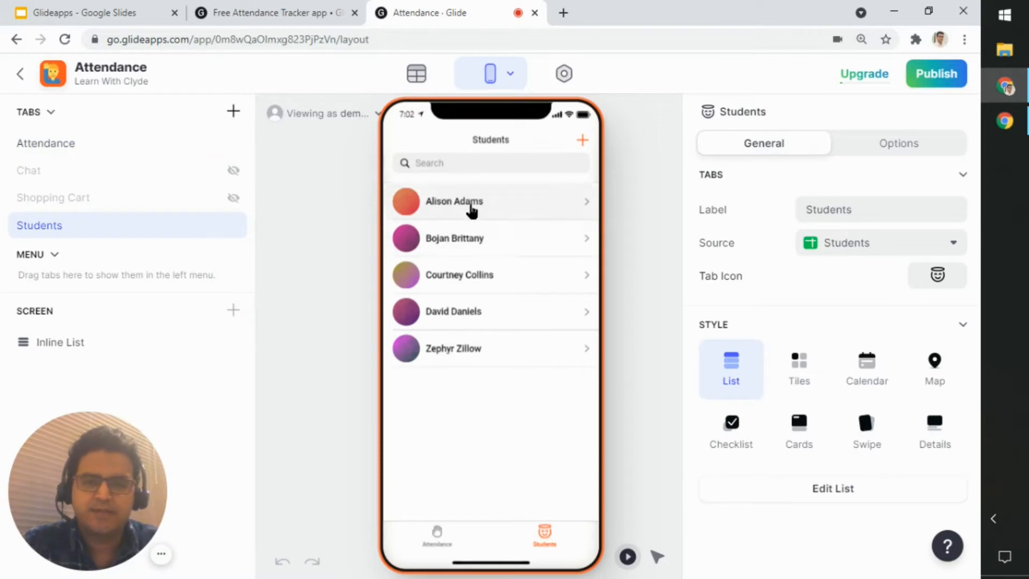
left_click(471, 208)
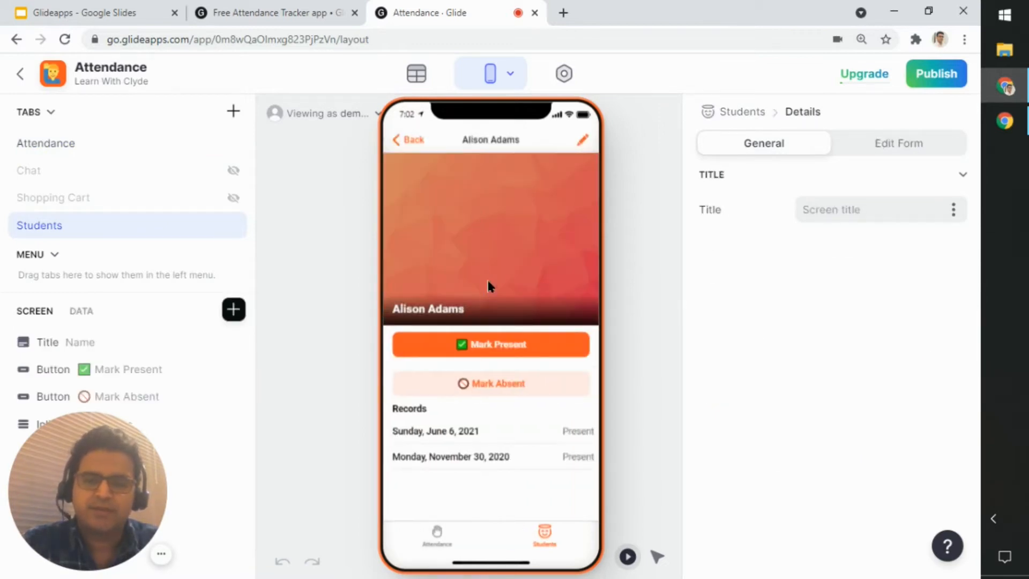
left_click(418, 142)
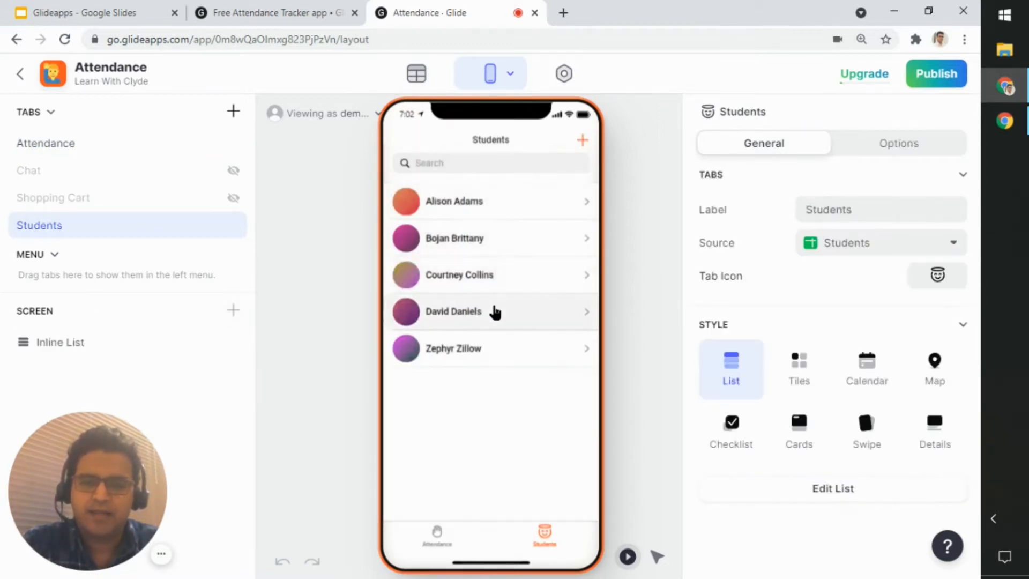
Step: Mark the third student in the Students list as absent and check the Attendance overview
left_click(501, 285)
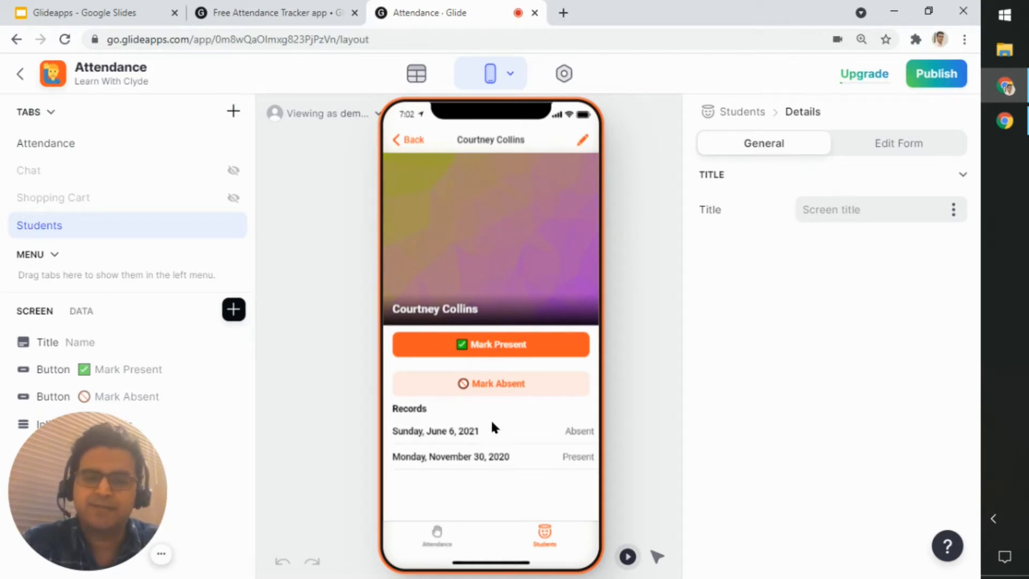
left_click(536, 390)
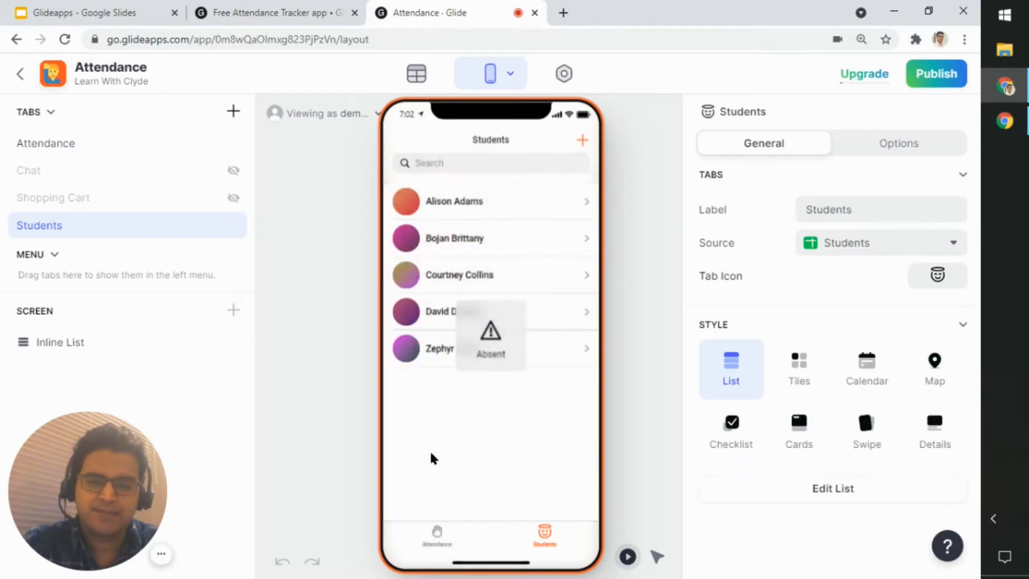
left_click(445, 533)
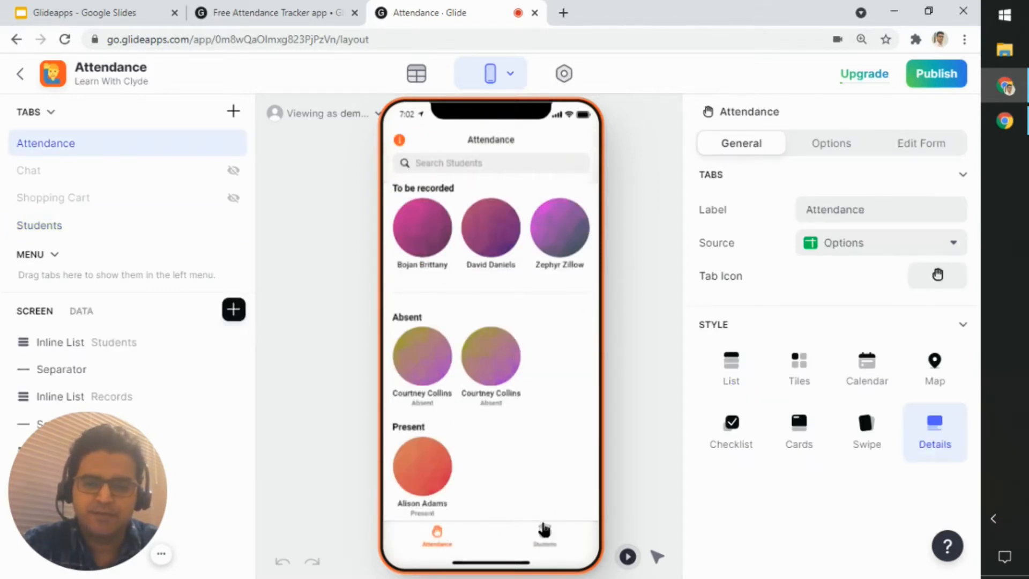
Step: Check the Name and Photo fields in the edit form of the first student in Students, cancel it, and return to the list
left_click(541, 537)
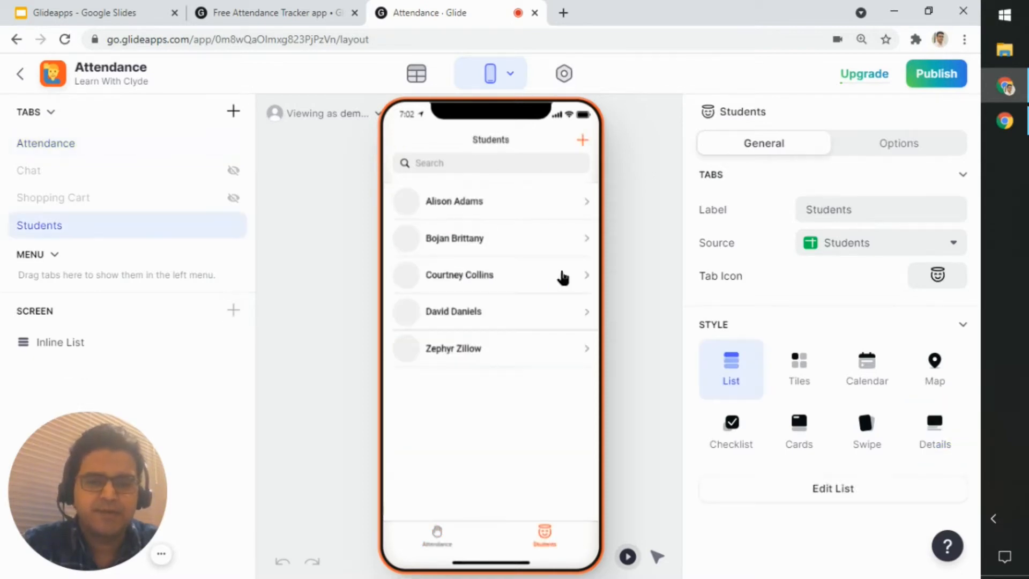
left_click(571, 217)
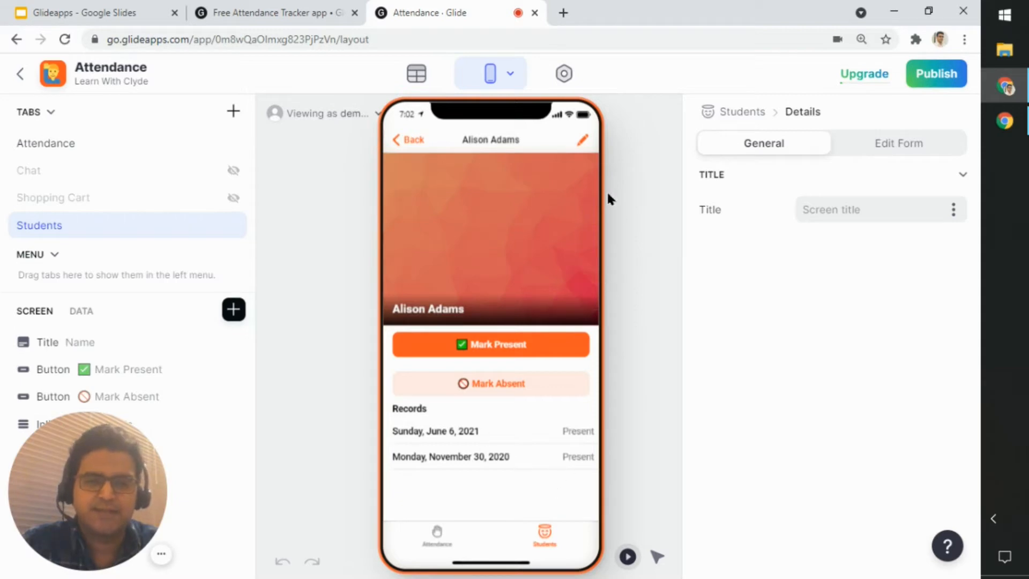
left_click(583, 141)
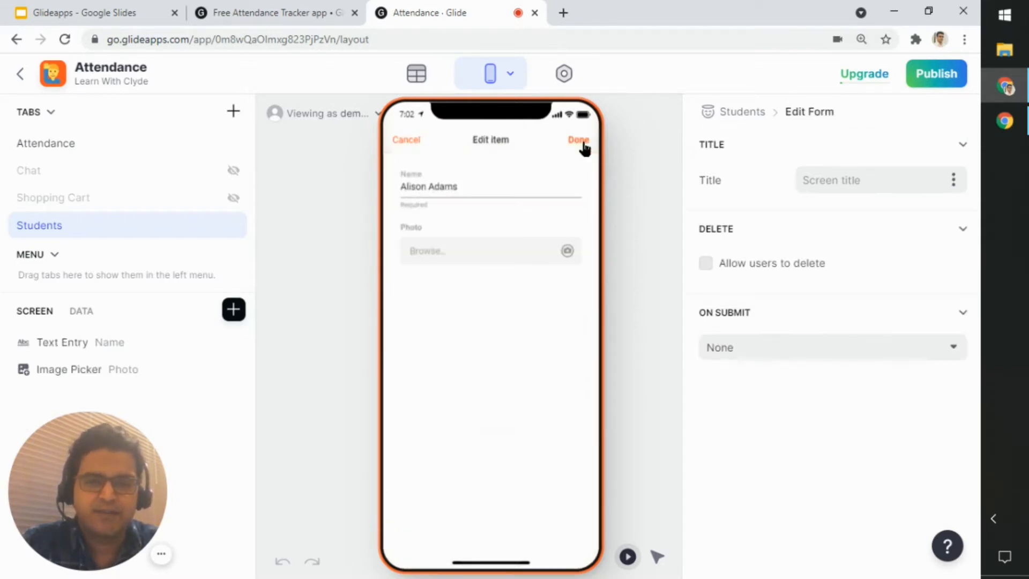
left_click(465, 177)
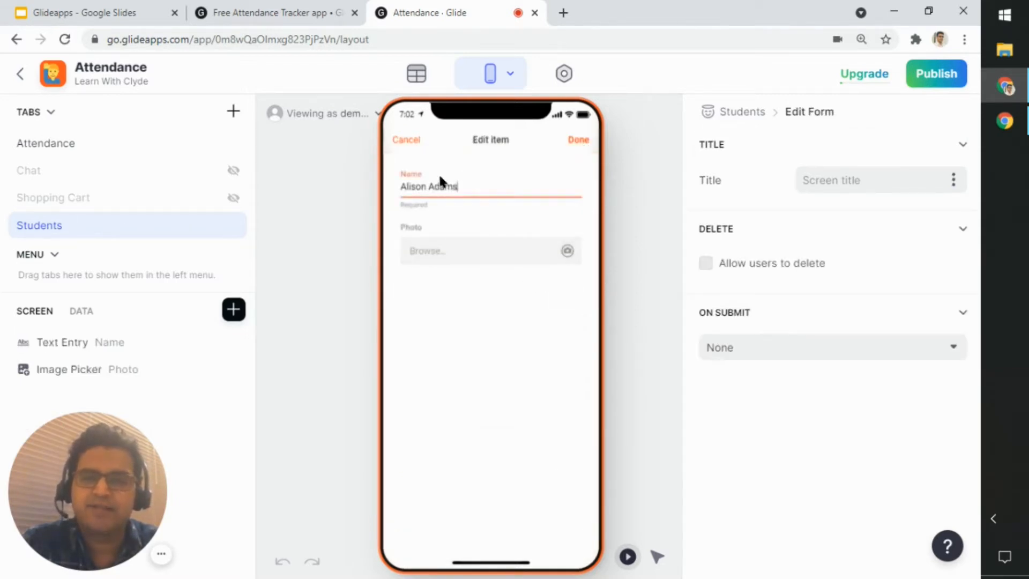
left_click(414, 141)
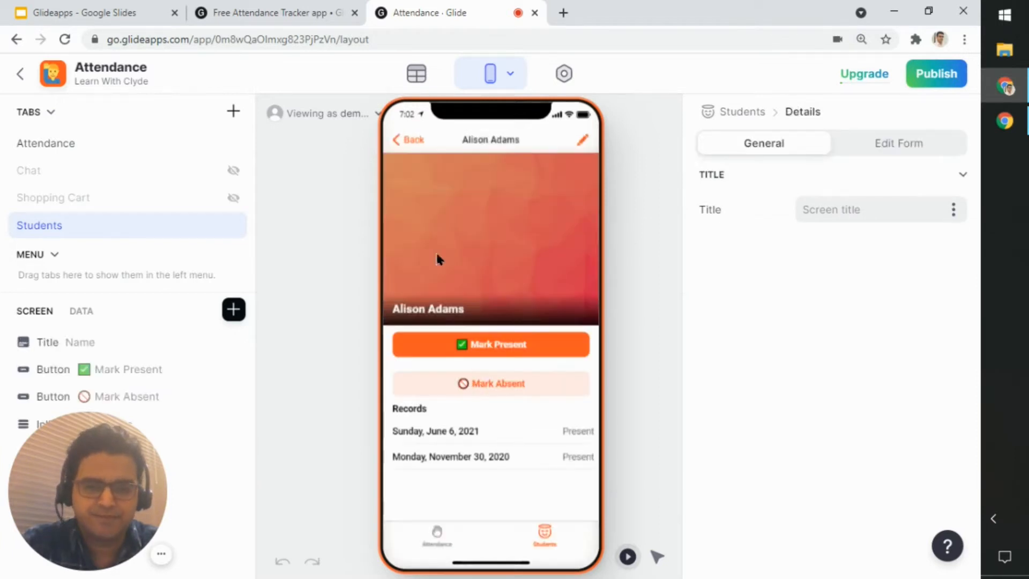
left_click(409, 144)
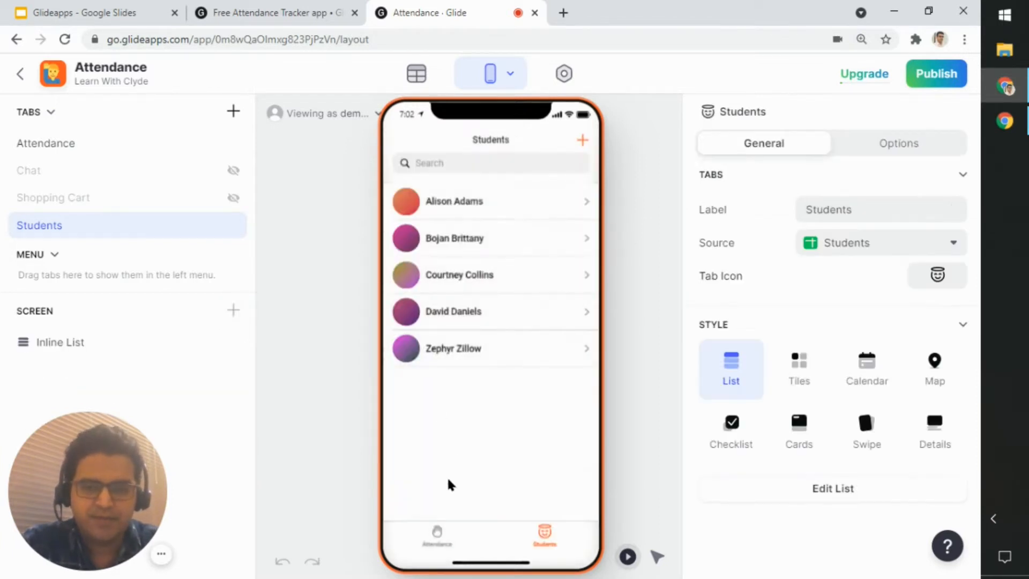
Step: In Attendance, open the second record in the Absent group to check its date and status, and go back
left_click(438, 534)
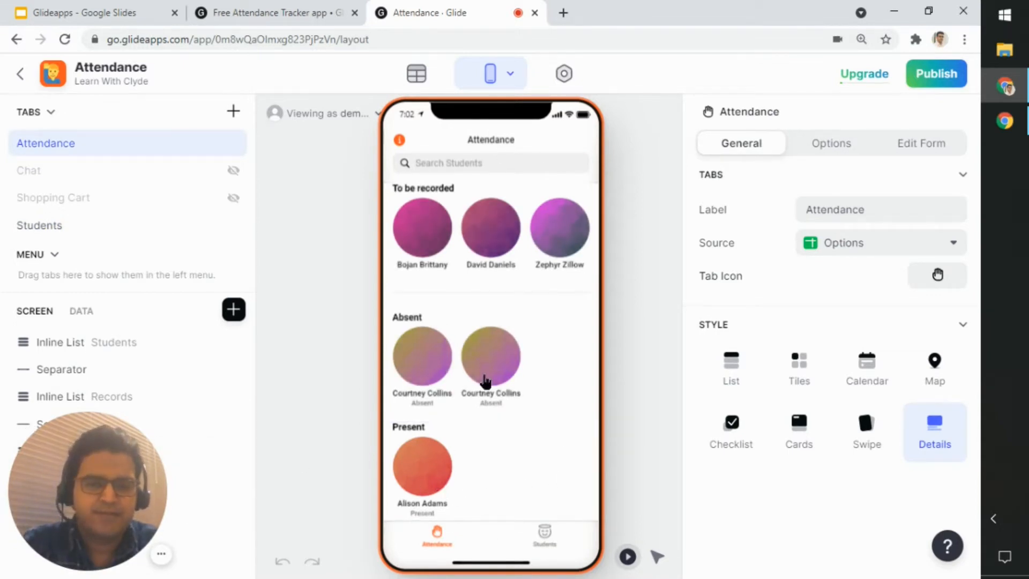
left_click(489, 398)
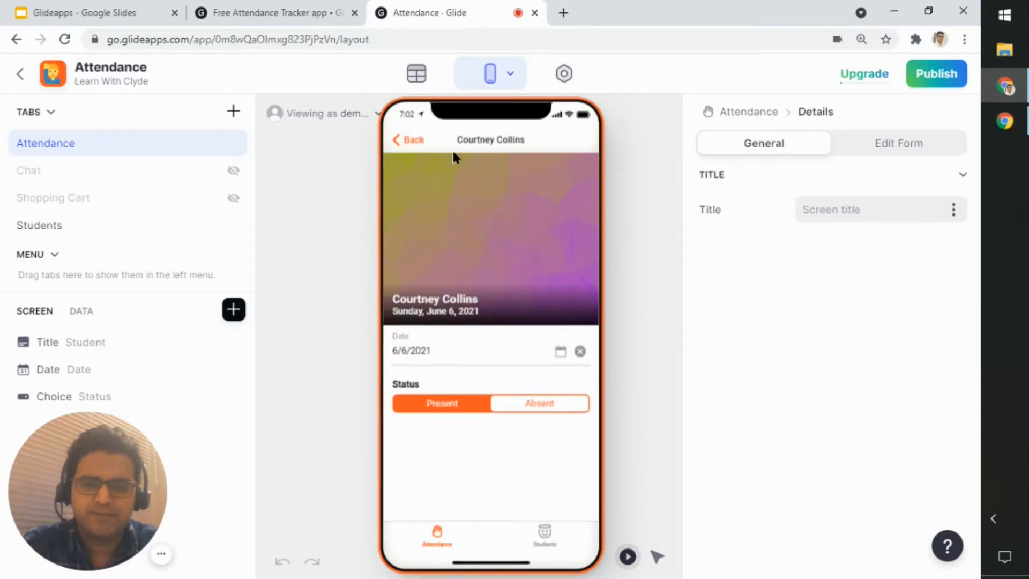
left_click(398, 140)
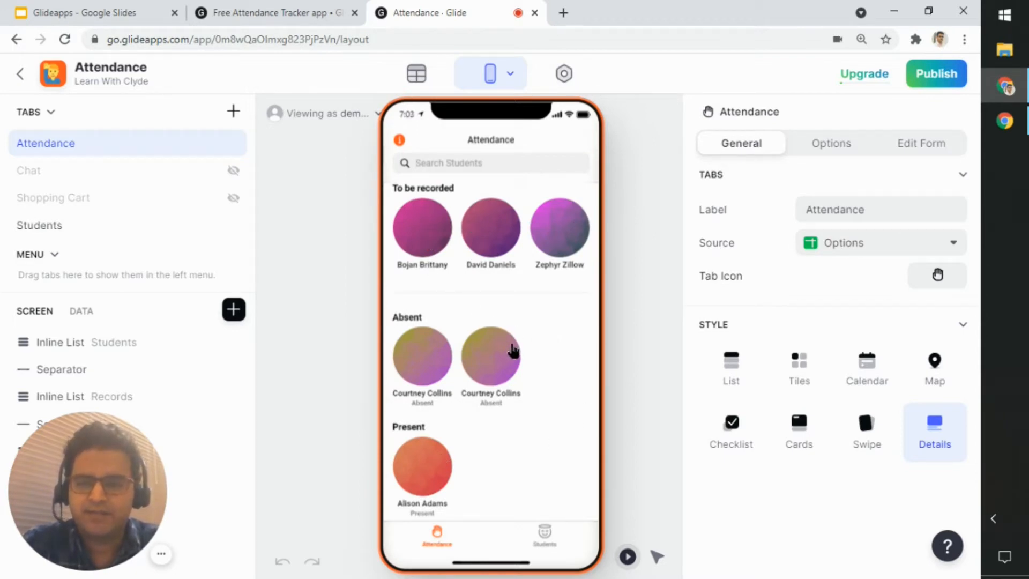
Step: Select the Students inline list on the Attendance screen and examine its style, title, source, data and design settings
left_click_drag(115, 522, 911, 497)
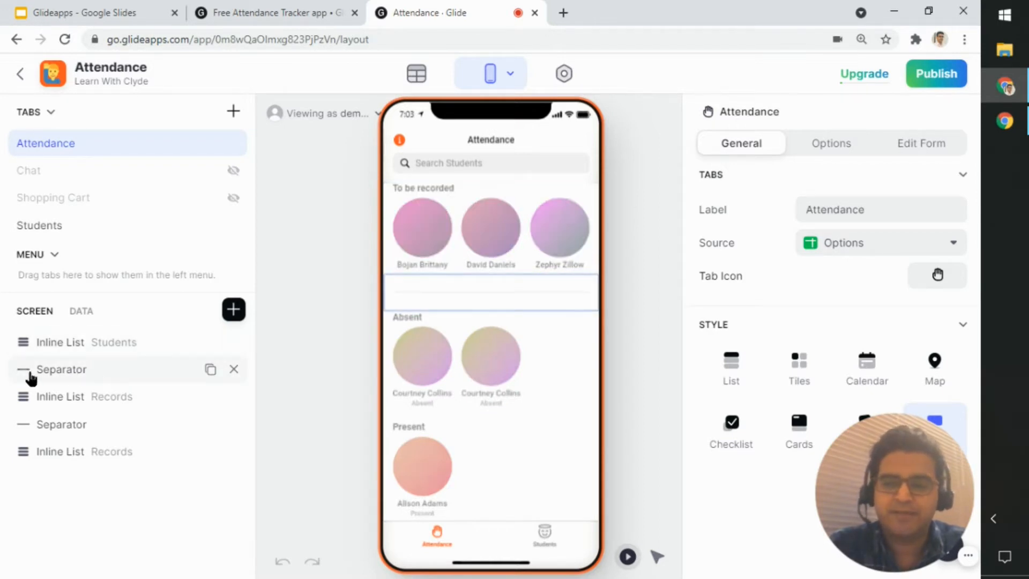
left_click(73, 347)
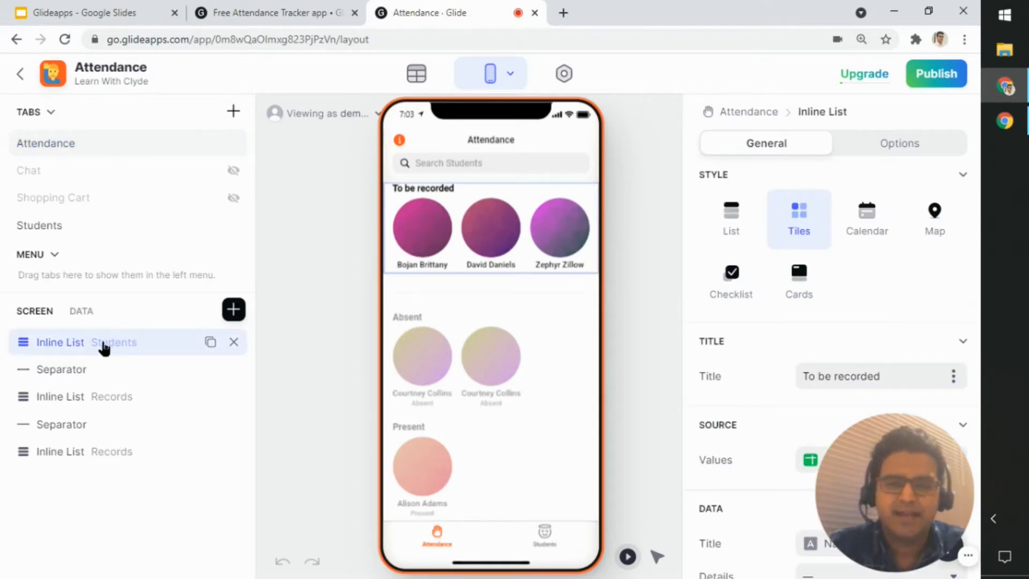
left_click_drag(810, 511, 275, 490)
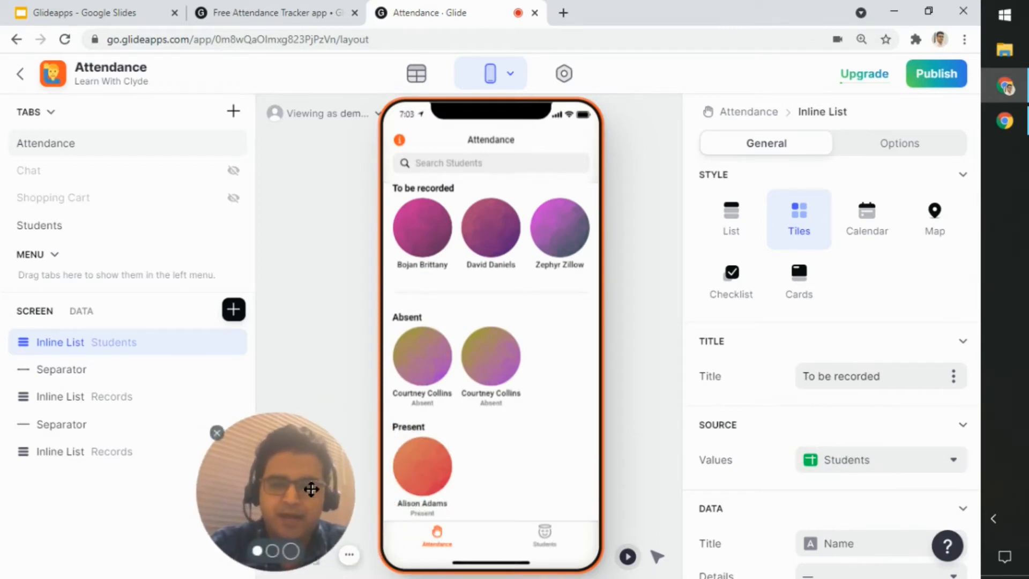
scroll(837, 363, "down", 4)
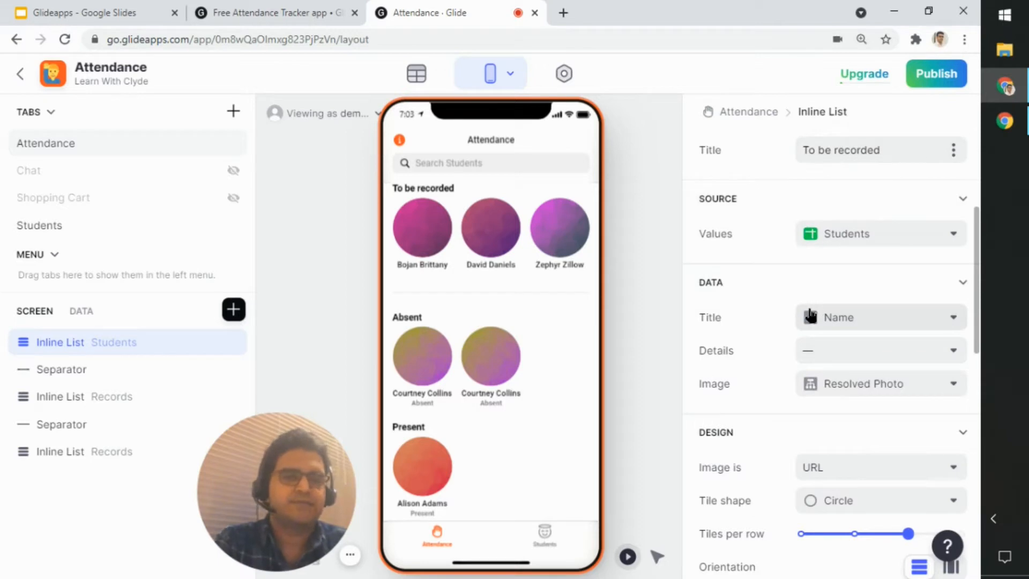
scroll(810, 316, "up", 4)
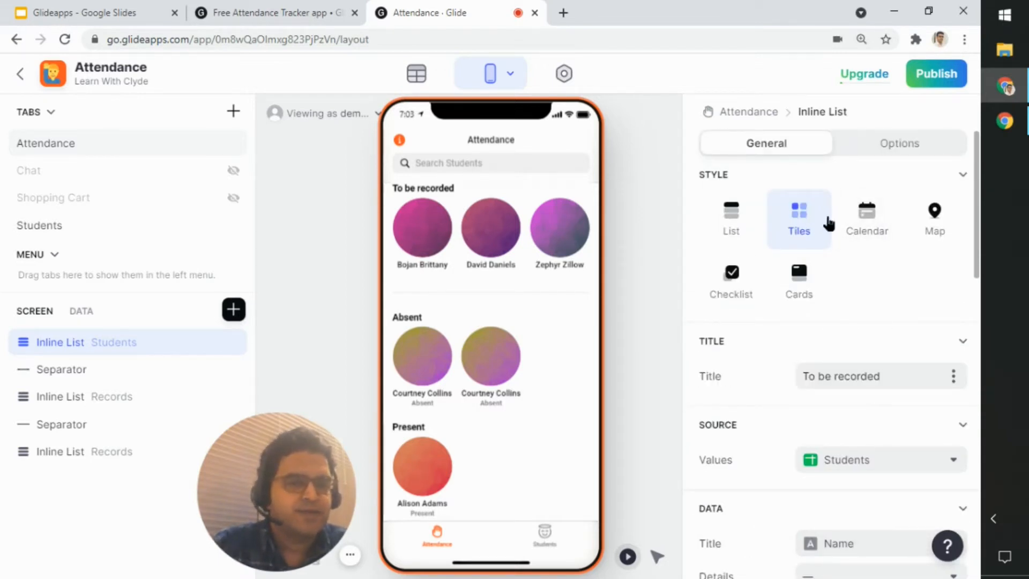
scroll(852, 253, "down", 3)
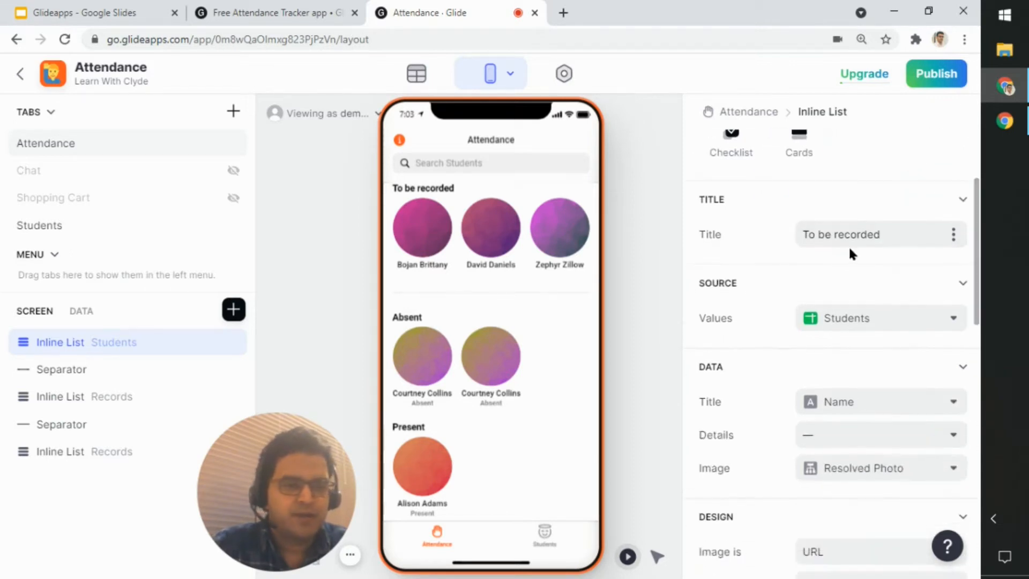
Step: Set the Details field of the Students inline list to Today's Status
scroll(838, 246, "down", 4)
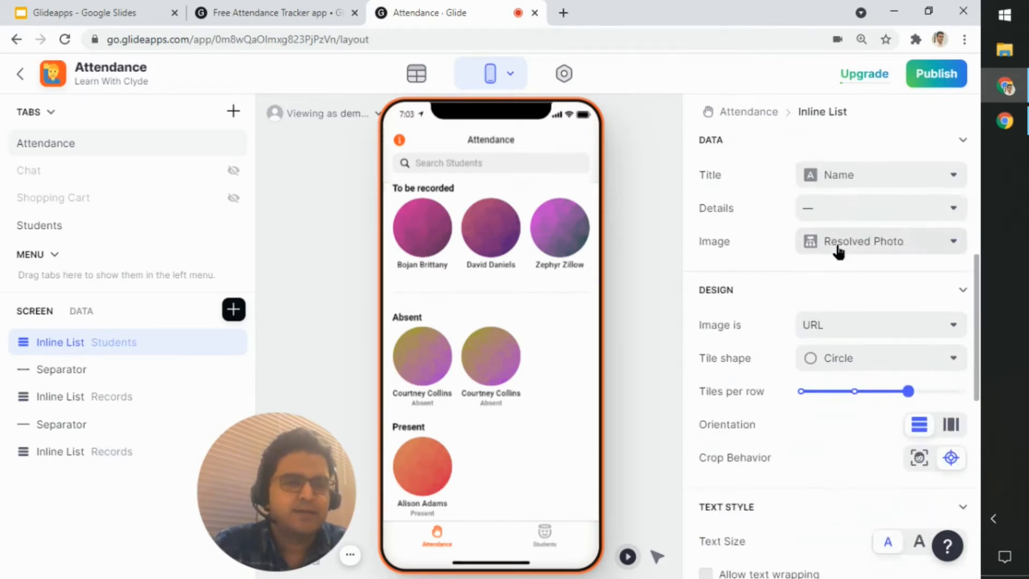
scroll(871, 303, "up", 4)
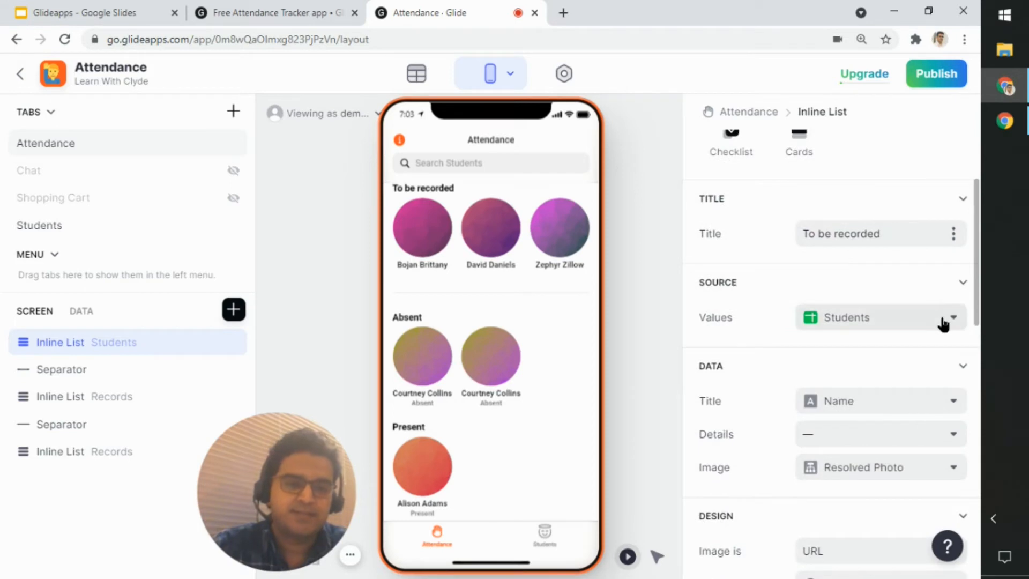
scroll(976, 305, "down", 3)
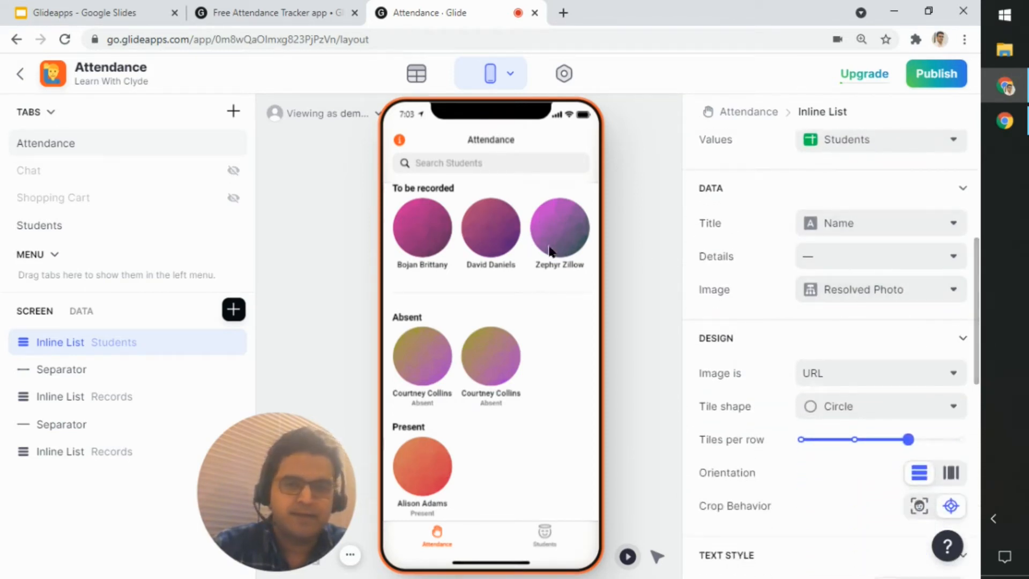
left_click(852, 268)
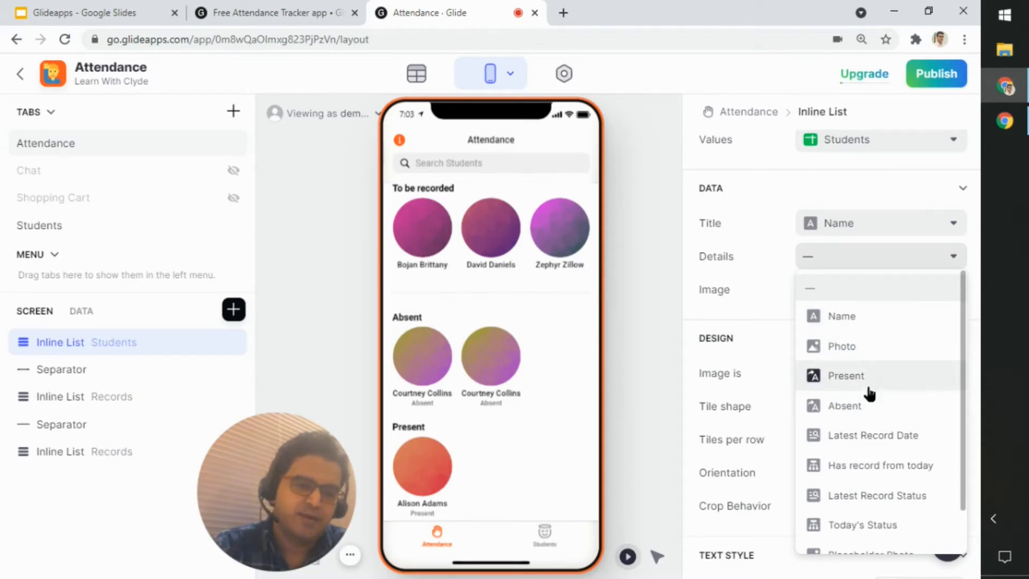
scroll(875, 455, "down", 1)
scroll(875, 455, "down", 2)
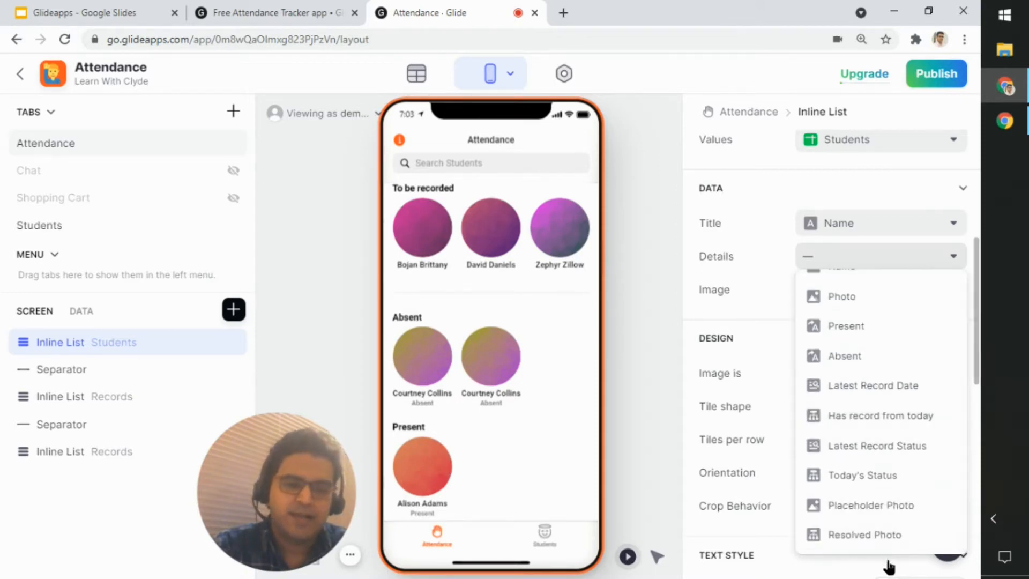
left_click(887, 480)
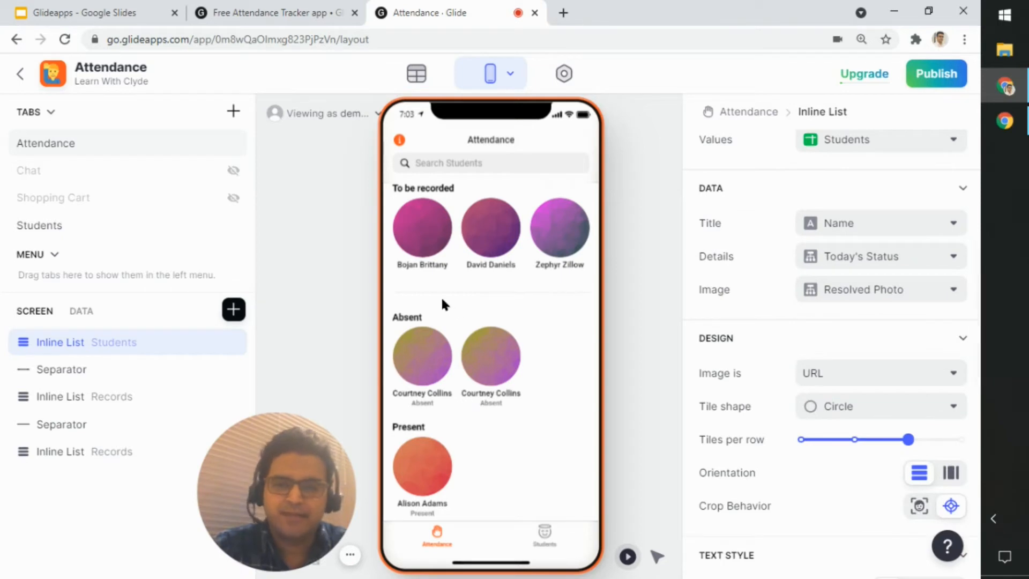
Step: Try Name as the Details field of the Students inline list, and clear the field again
left_click(910, 271)
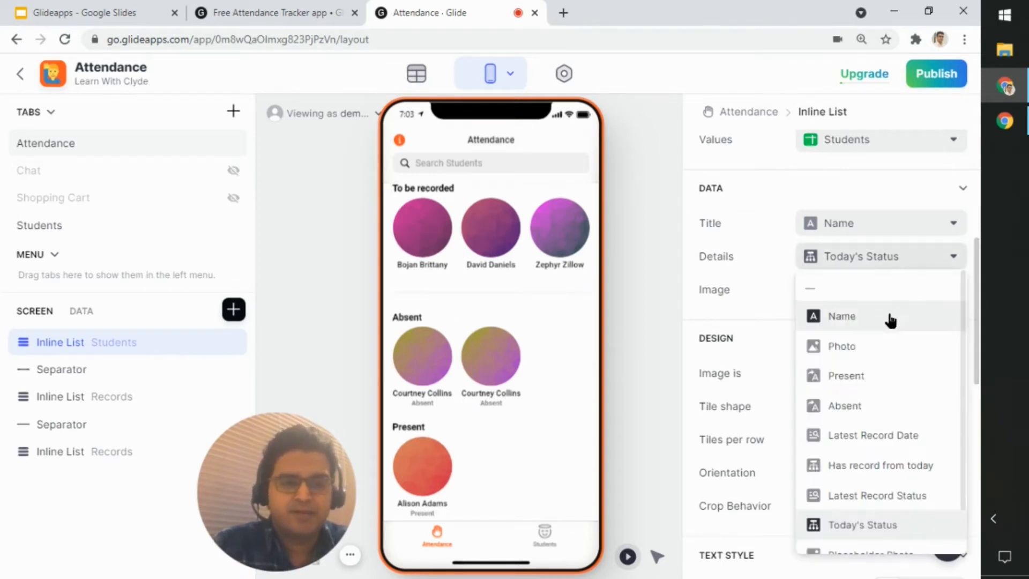
left_click(859, 318)
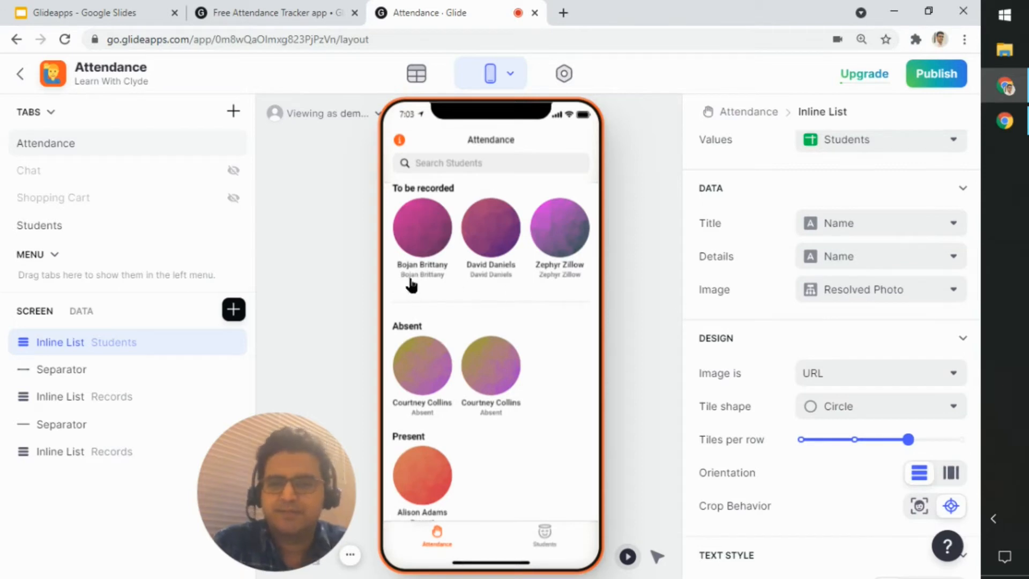
left_click(885, 264)
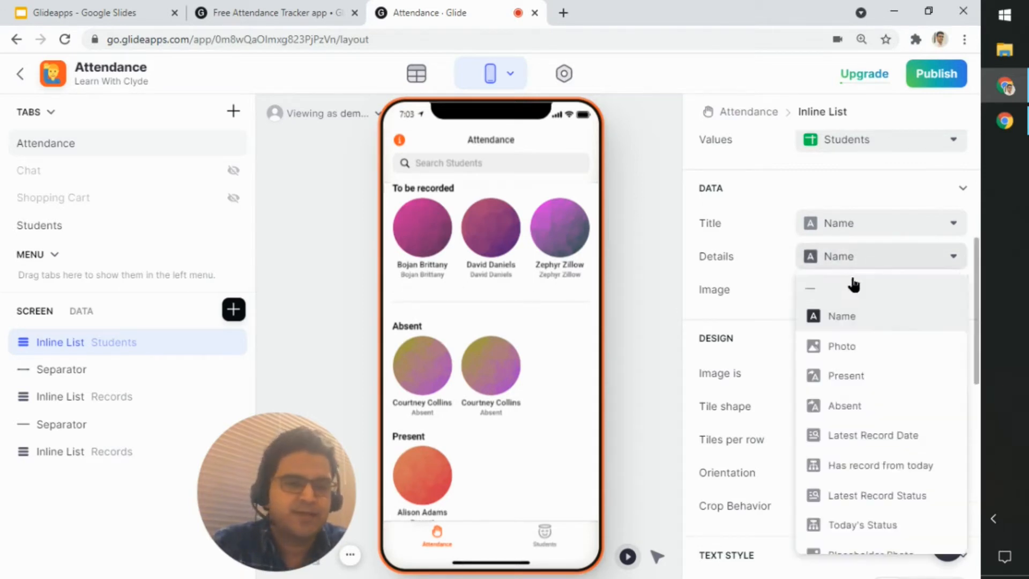
left_click(852, 287)
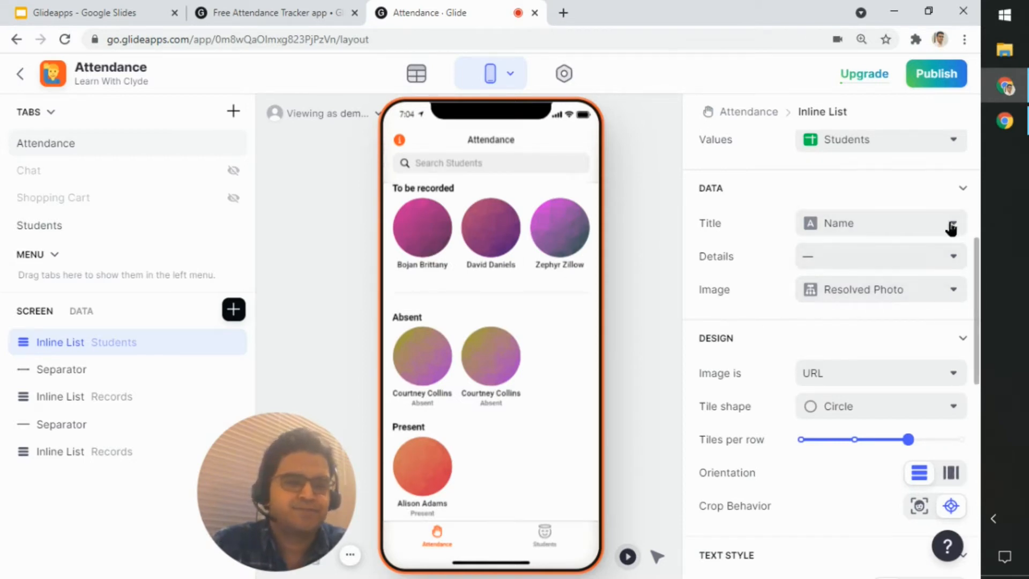
Step: Try the Square tile shape on the Students inline list and restore Circle
left_click_drag(976, 254, 976, 296)
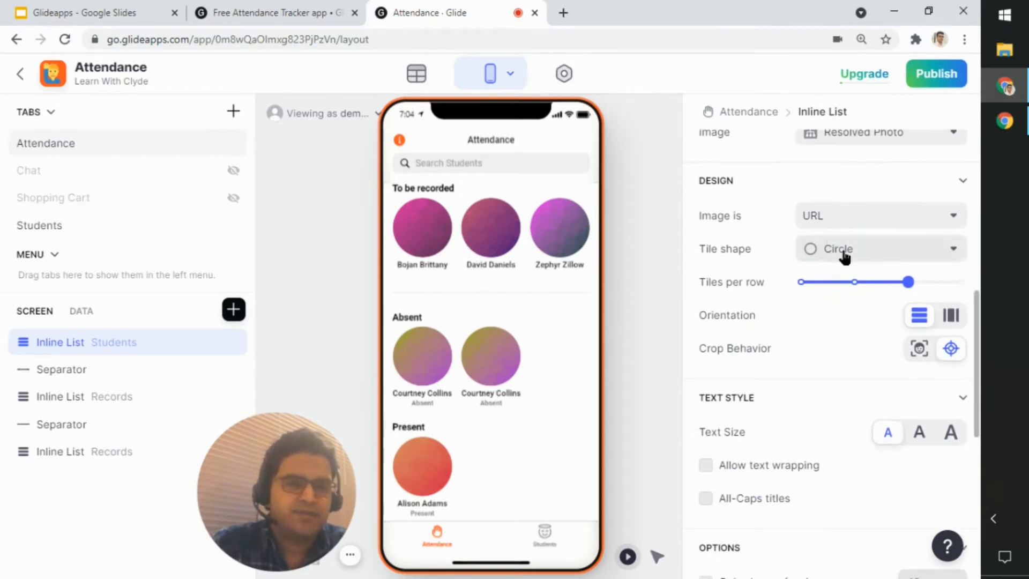
left_click(892, 258)
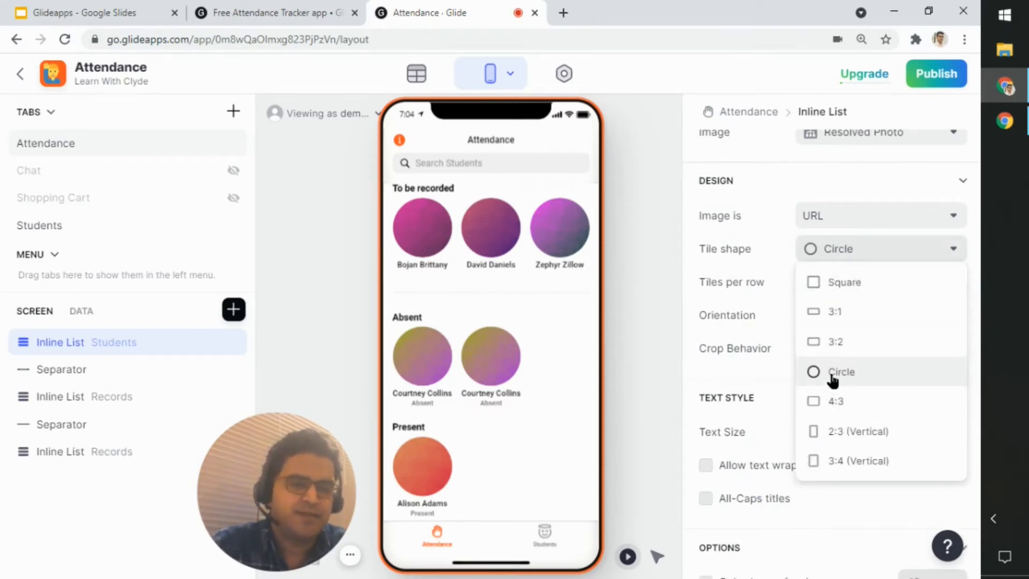
left_click(845, 282)
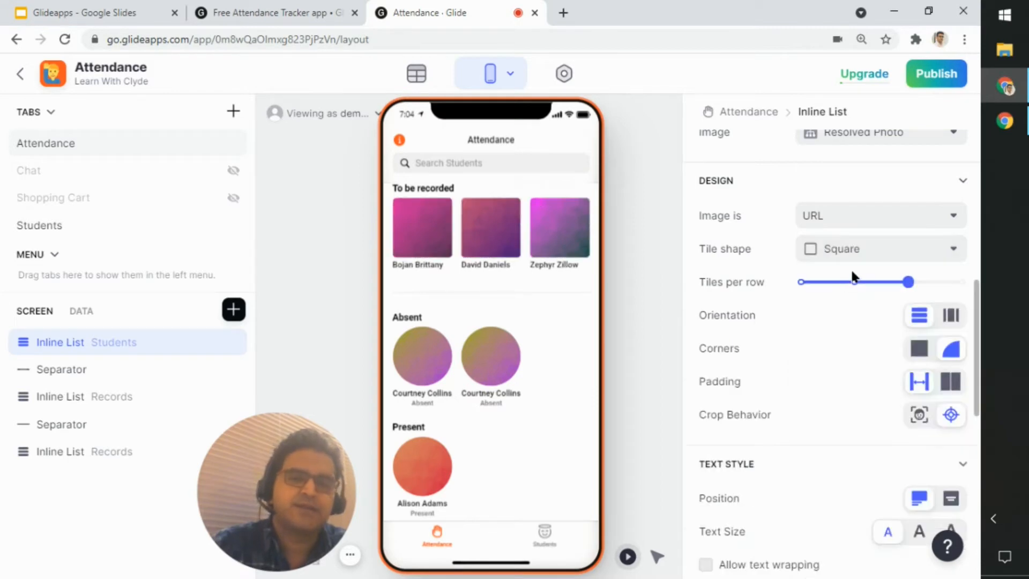
left_click(857, 262)
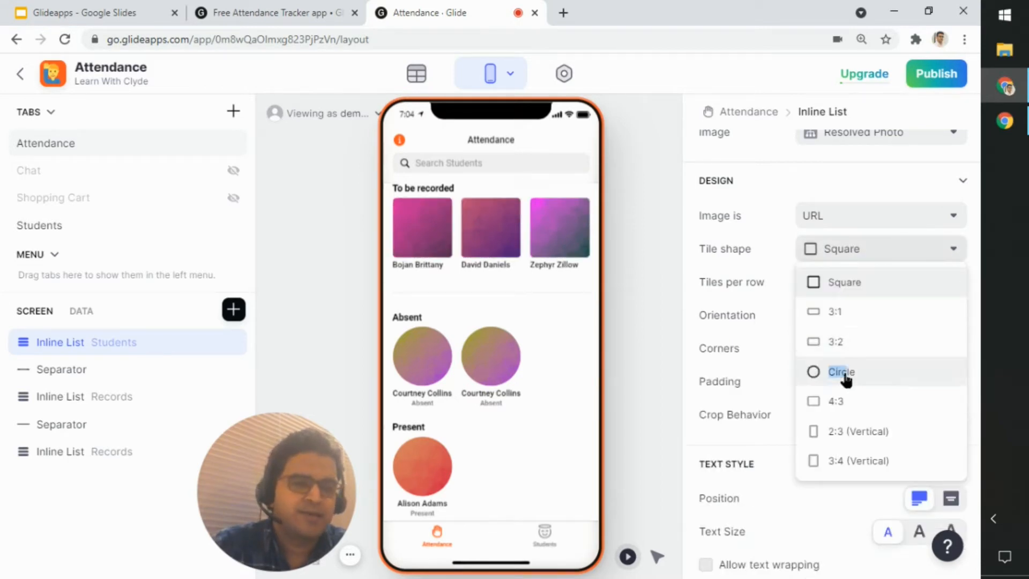
left_click_drag(852, 372, 825, 358)
left_click(825, 182)
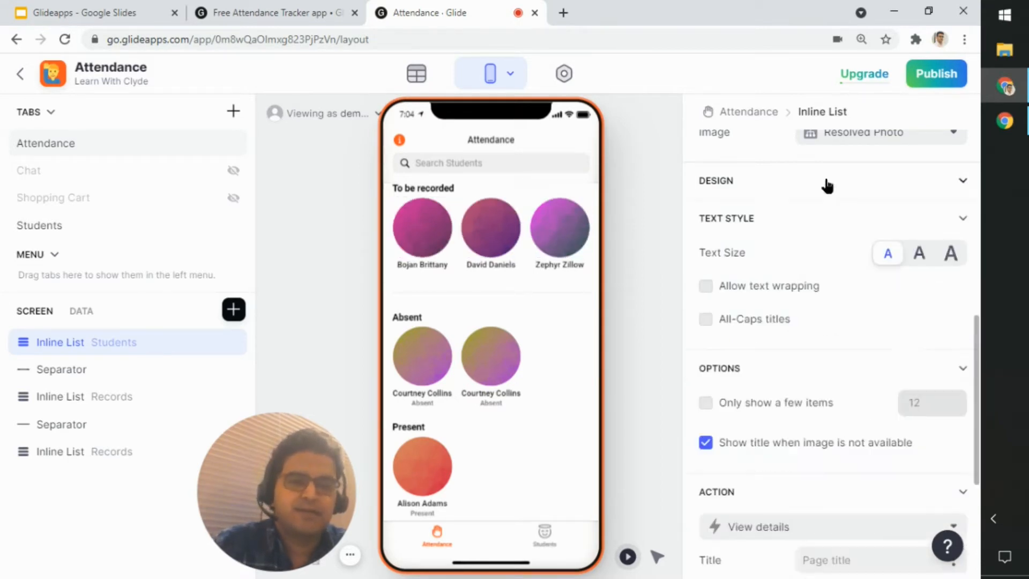
left_click(958, 181)
Step: Examine the text style, options and action settings of the Students inline list
left_click_drag(976, 312, 975, 352)
scroll(962, 338, "down", 1)
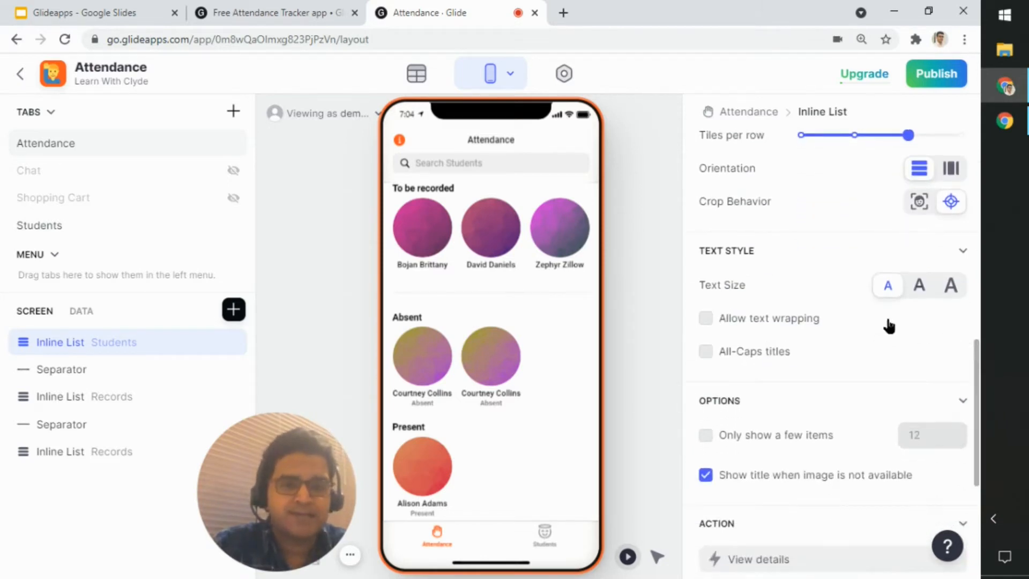
left_click_drag(976, 366, 977, 464)
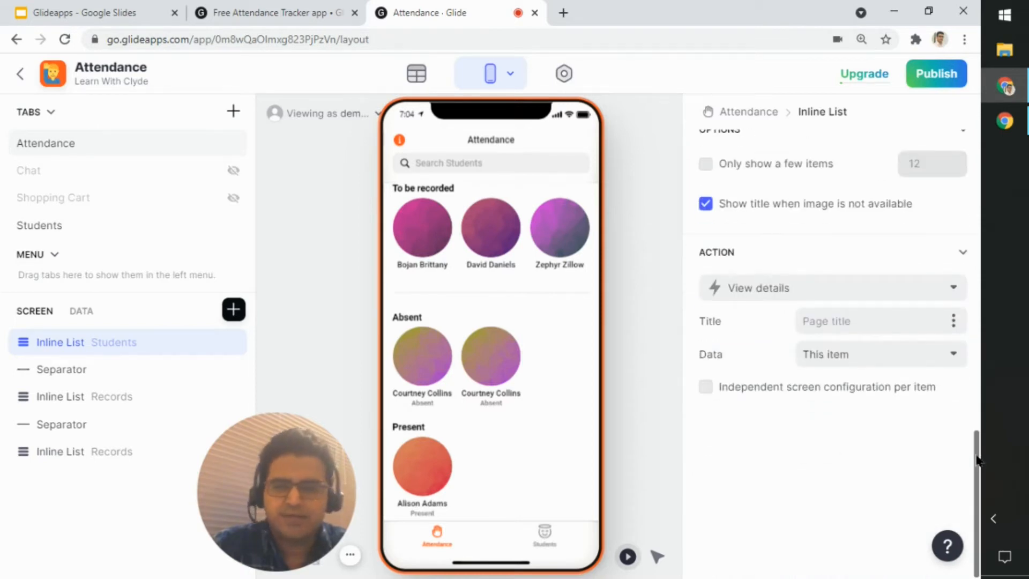
scroll(810, 199, "up", 10)
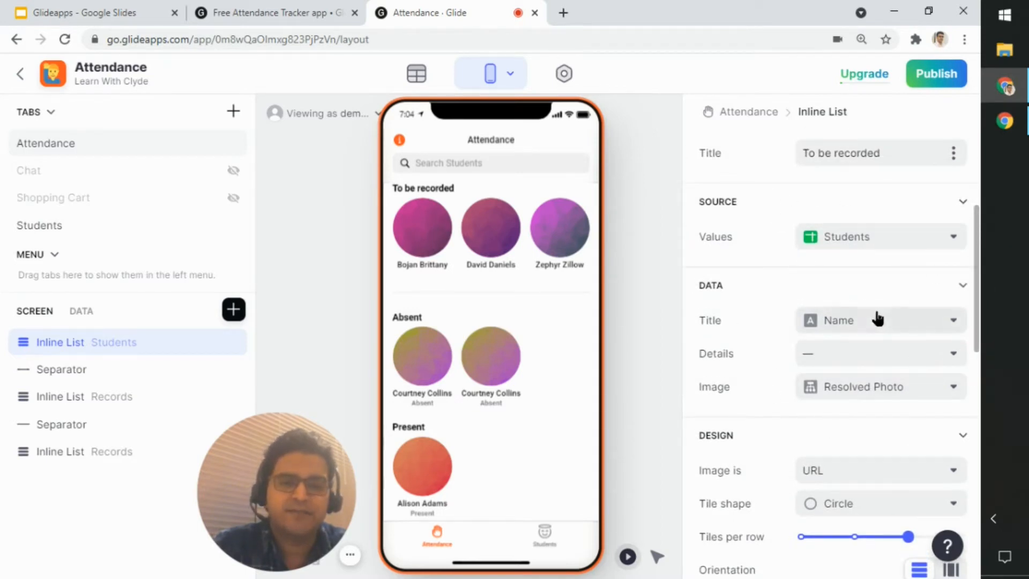
scroll(975, 270, "up", 5)
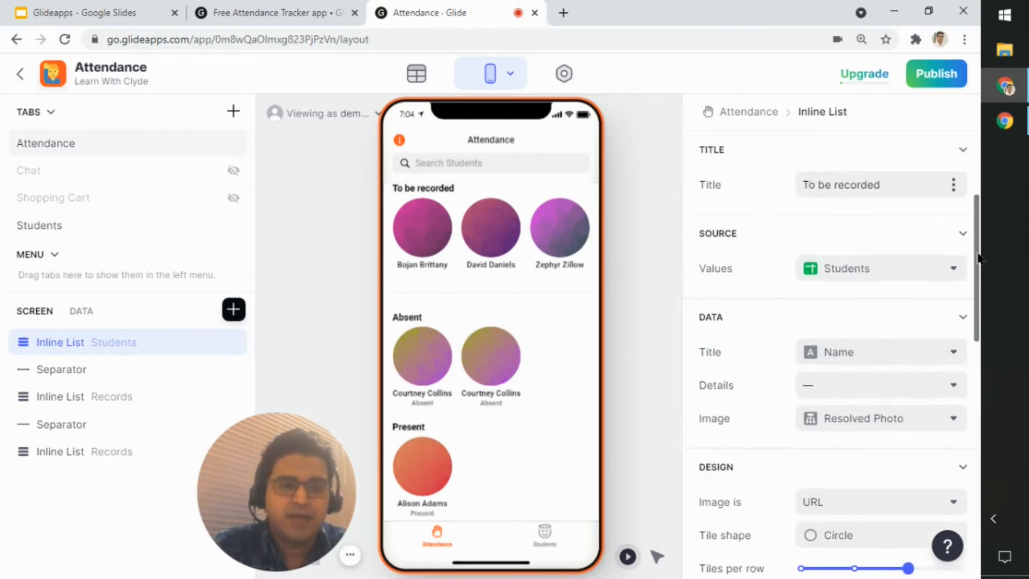
Step: Check the visibility, search, filter, sort and group options of the Students inline list
left_click(917, 148)
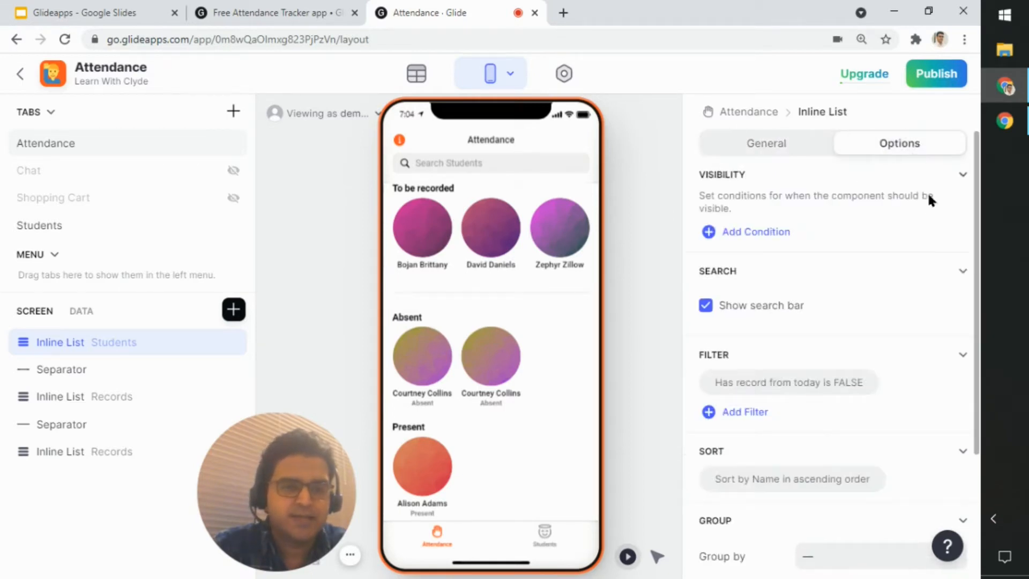
scroll(884, 209, "down", 1)
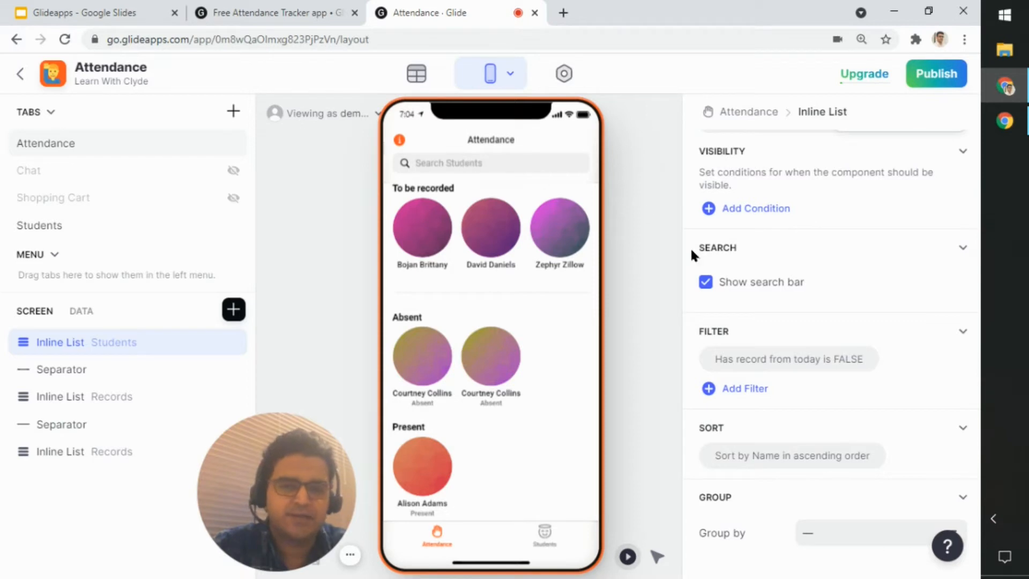
scroll(965, 209, "down", 1)
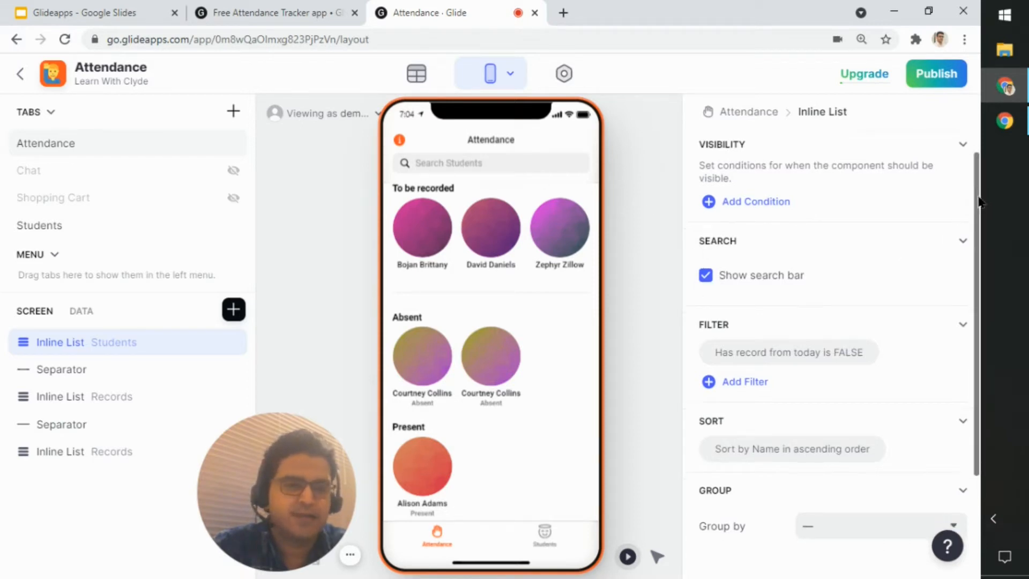
left_click_drag(979, 202, 979, 237)
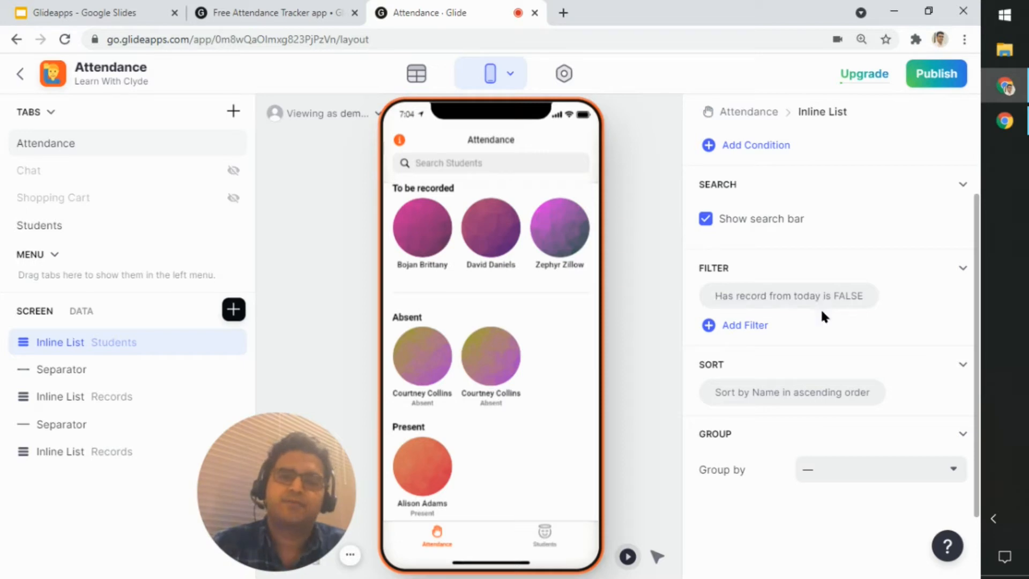
Step: Open the "Has record from today" filter condition of the Students inline list to inspect it, close it unchanged, and deselect the list
left_click(790, 298)
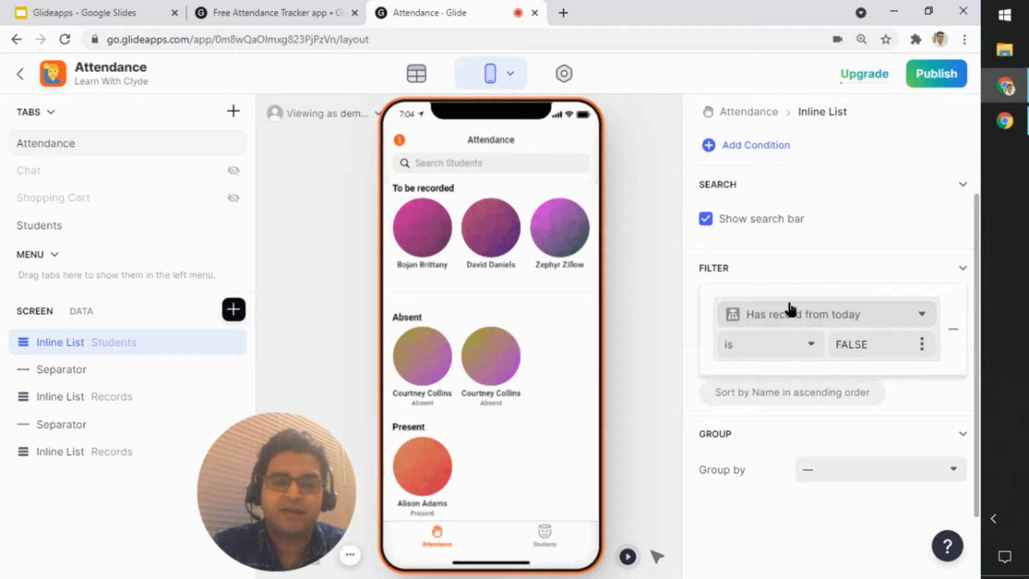
left_click(890, 319)
left_click(889, 320)
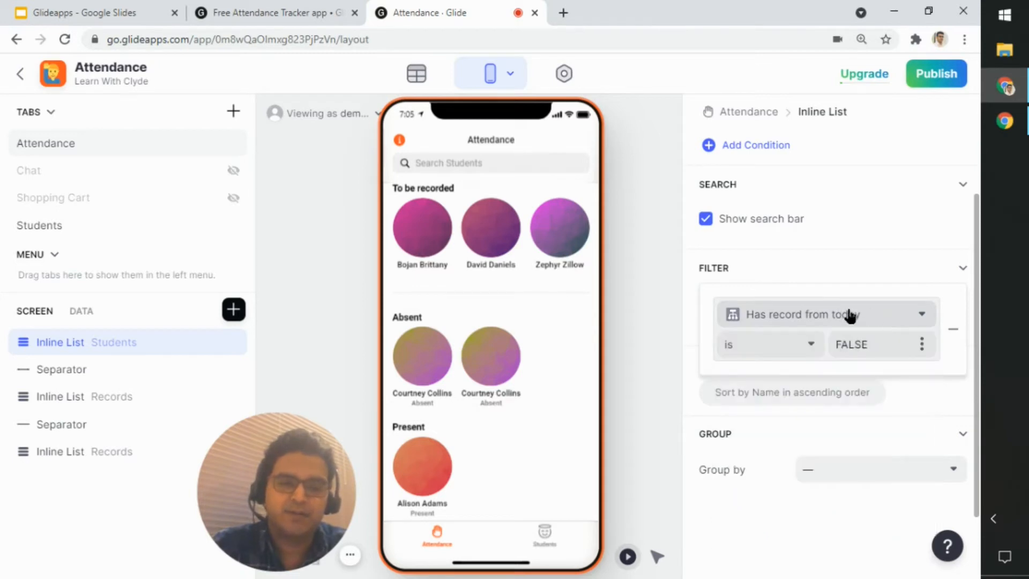
left_click(908, 394)
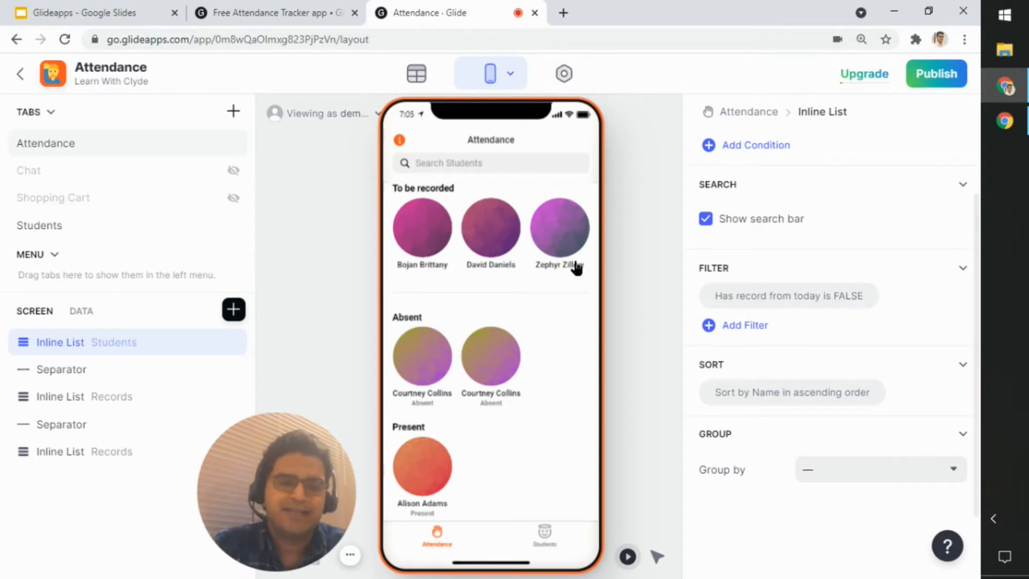
left_click(665, 312)
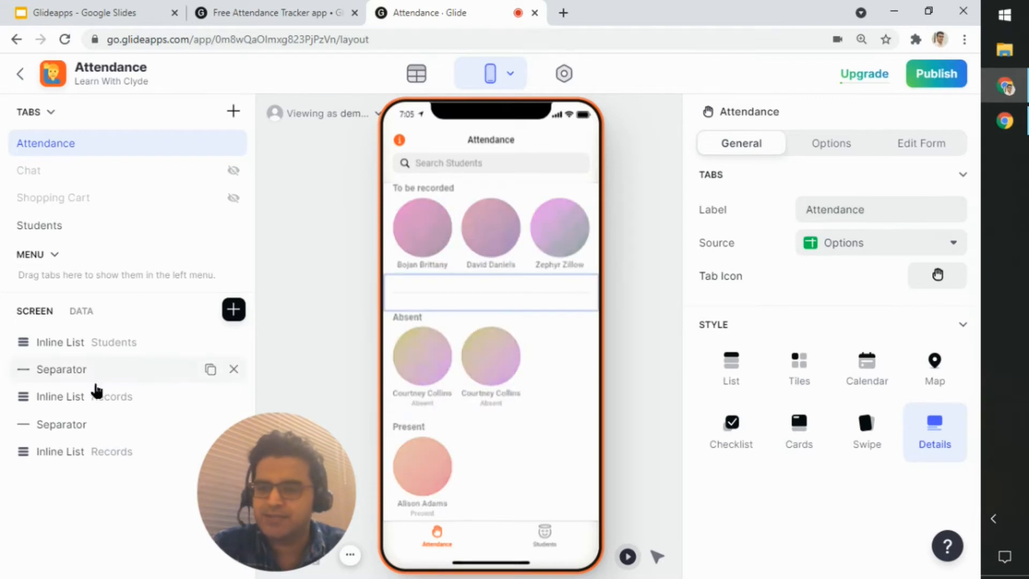
Step: Select the Absent inline list and examine its title, source, data and design settings, including the available source sheets
left_click(87, 406)
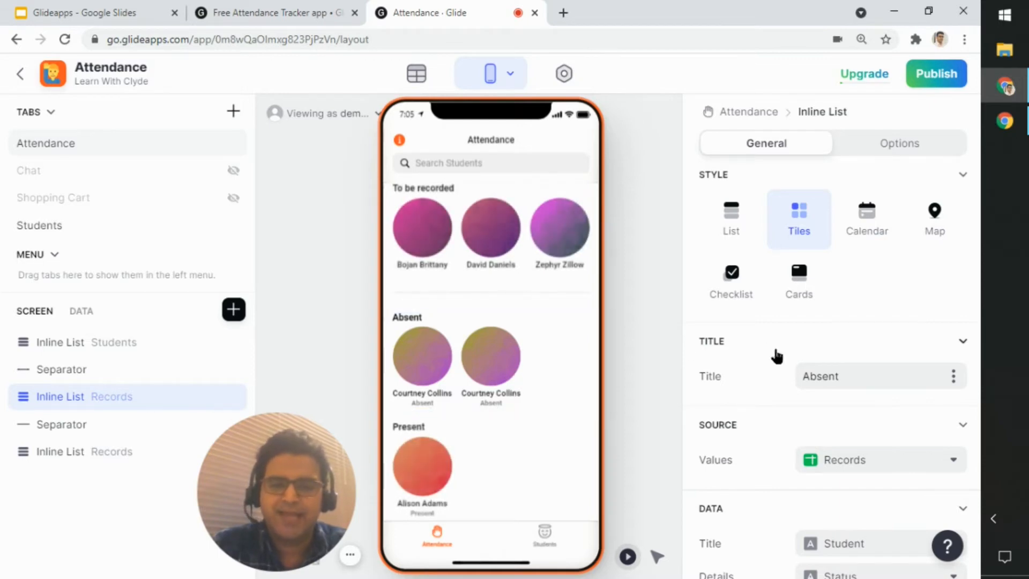
left_click_drag(976, 237, 971, 292)
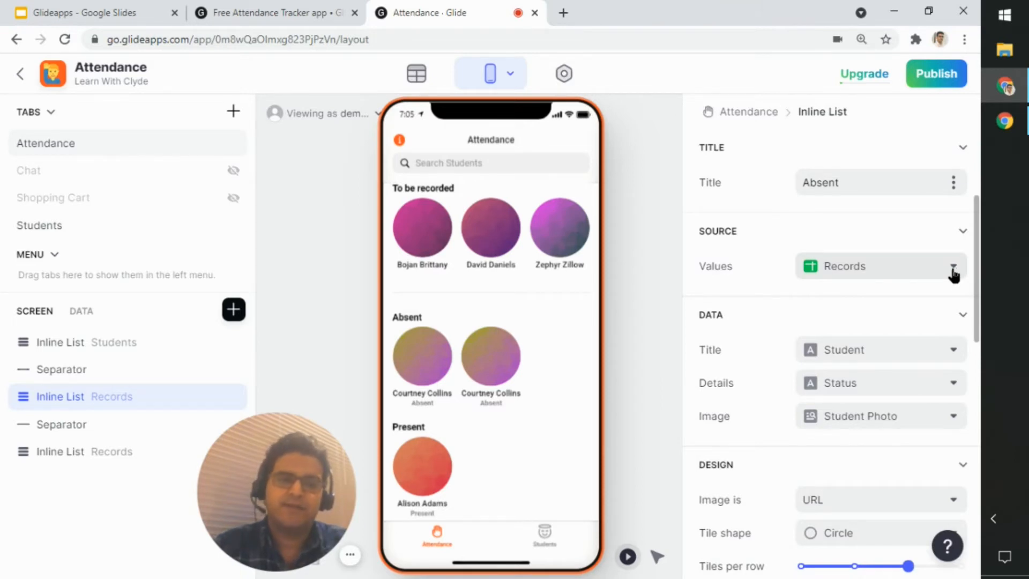
left_click(953, 270)
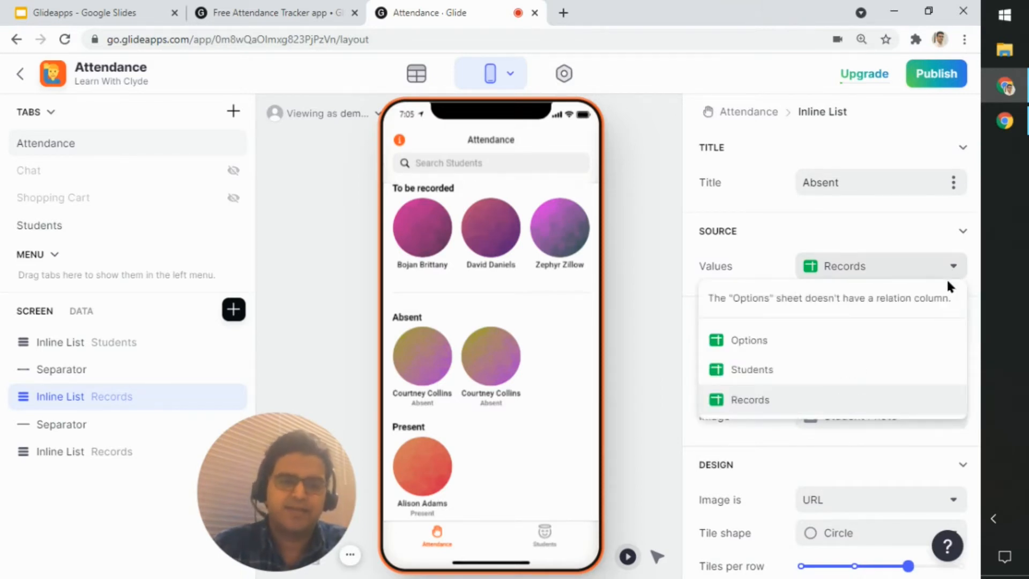
left_click(944, 270)
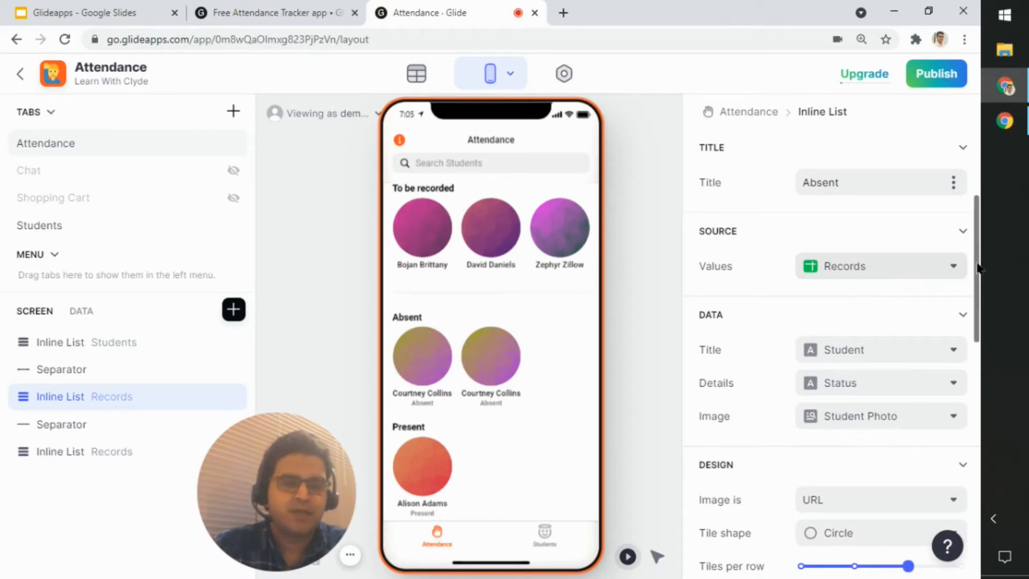
scroll(937, 276, "down", 2)
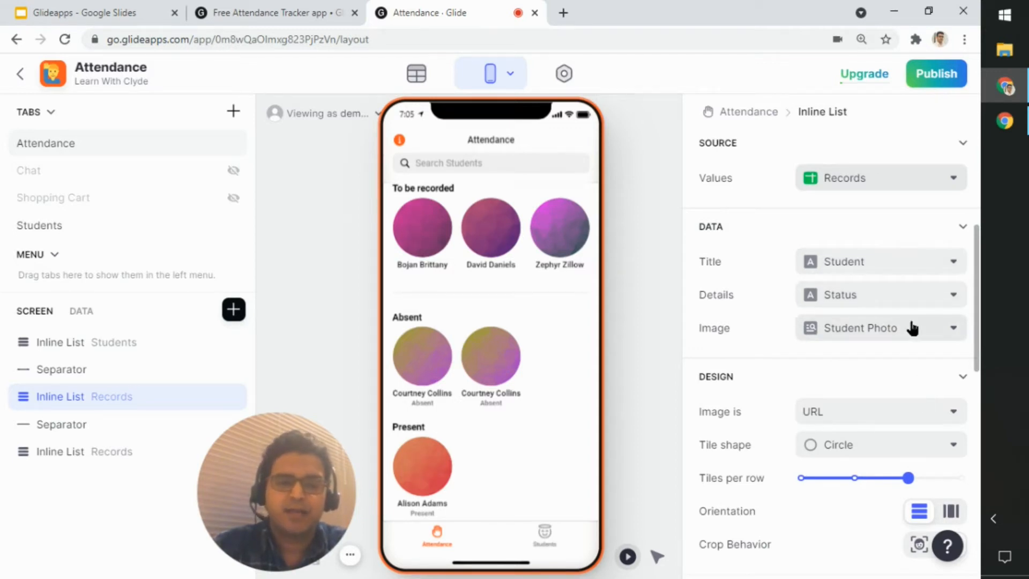
scroll(980, 311, "down", 1)
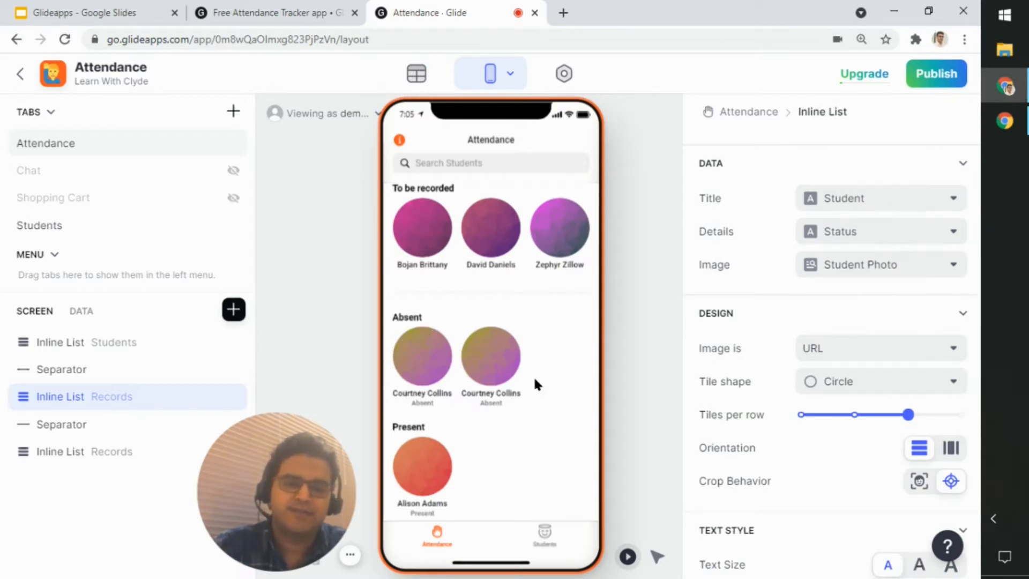
Step: Check the visibility, search, filter and sort options of the Absent inline list
left_click_drag(977, 306, 969, 156)
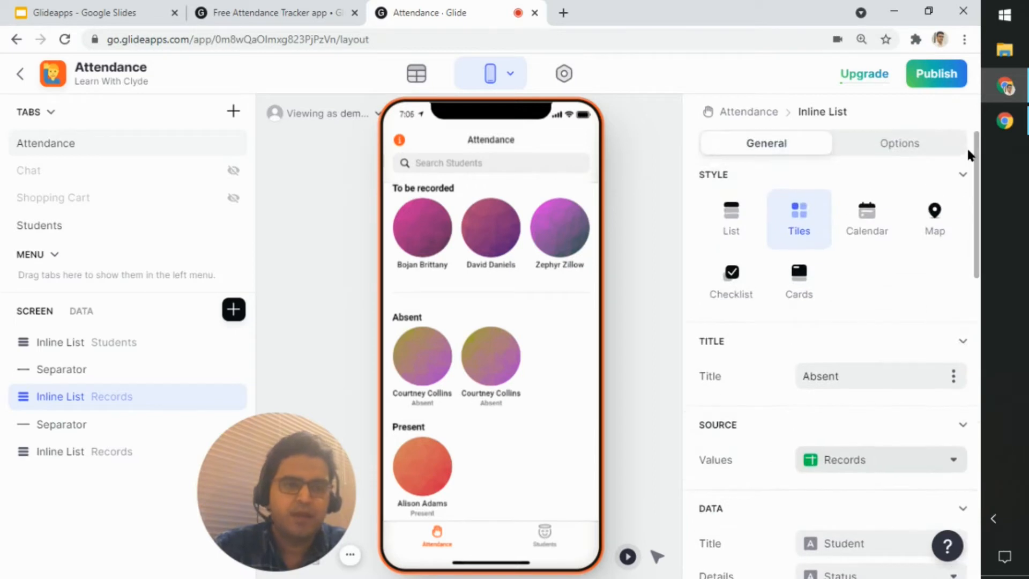
left_click(926, 148)
scroll(976, 163, "down", 1)
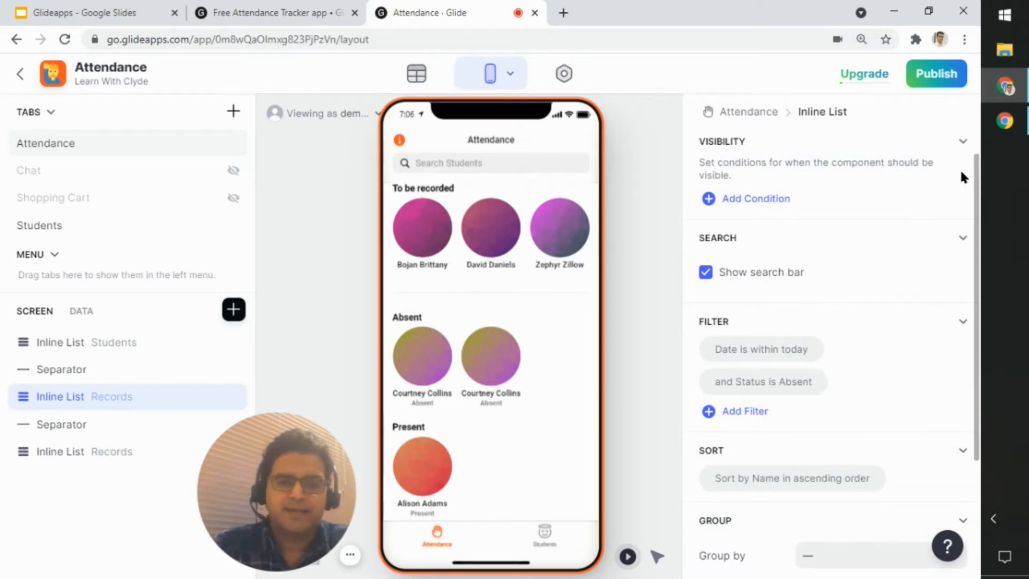
Step: Try hiding the Absent inline list's search bar, restore it, and deselect the list after checking its filter, sort and group options
left_click(800, 276)
left_click(800, 276)
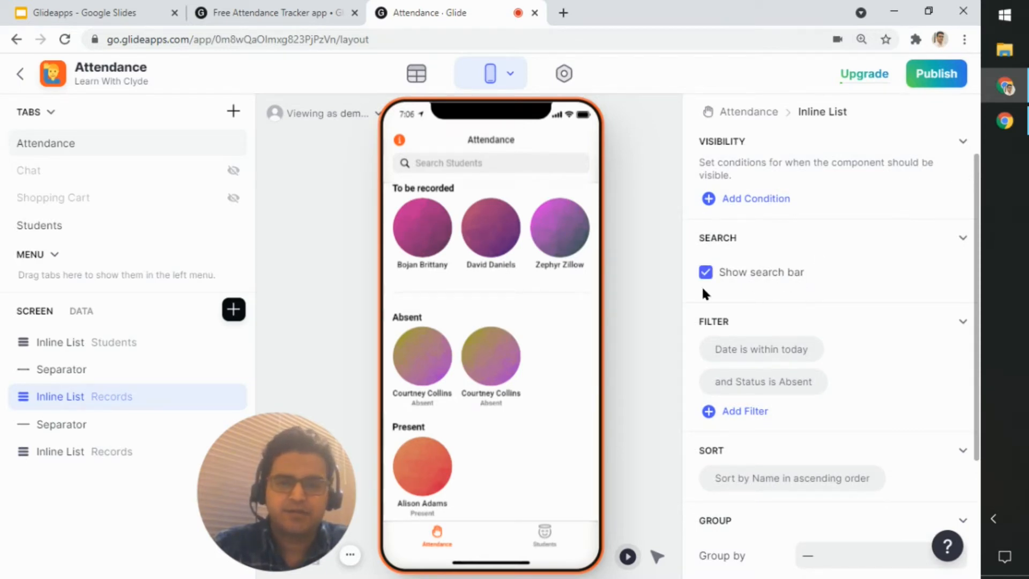
left_click(704, 275)
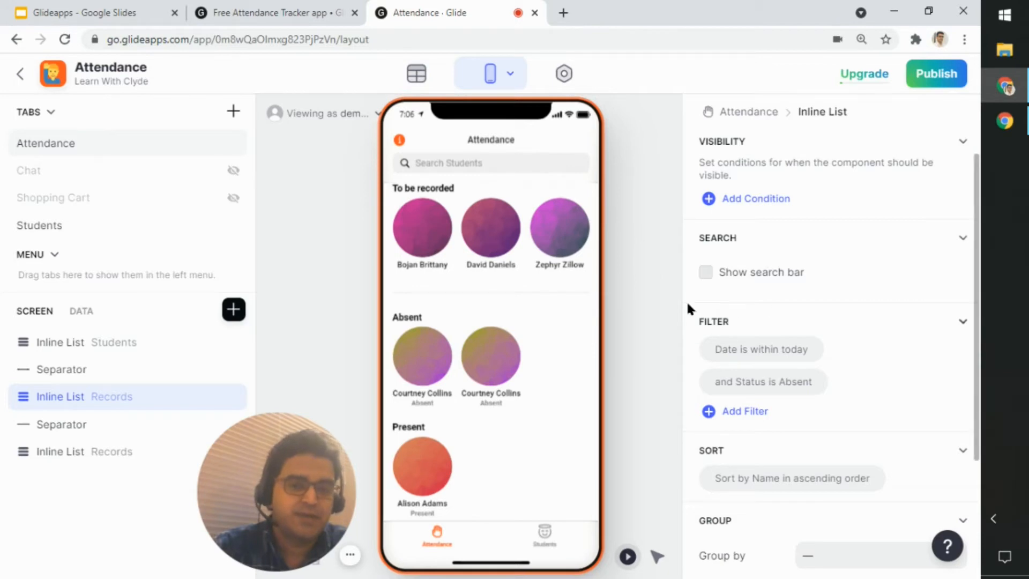
left_click(708, 279)
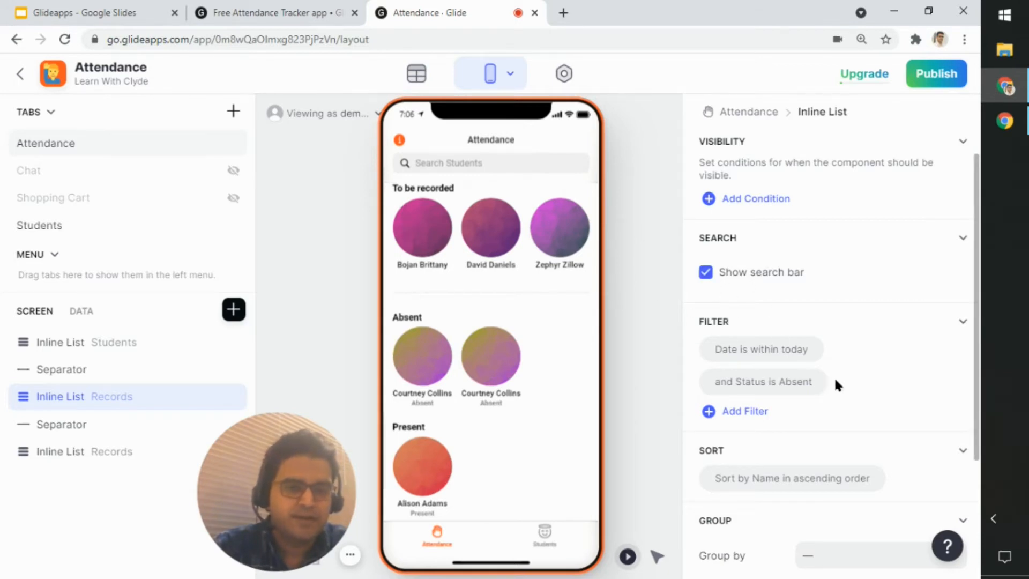
left_click_drag(979, 275, 978, 321)
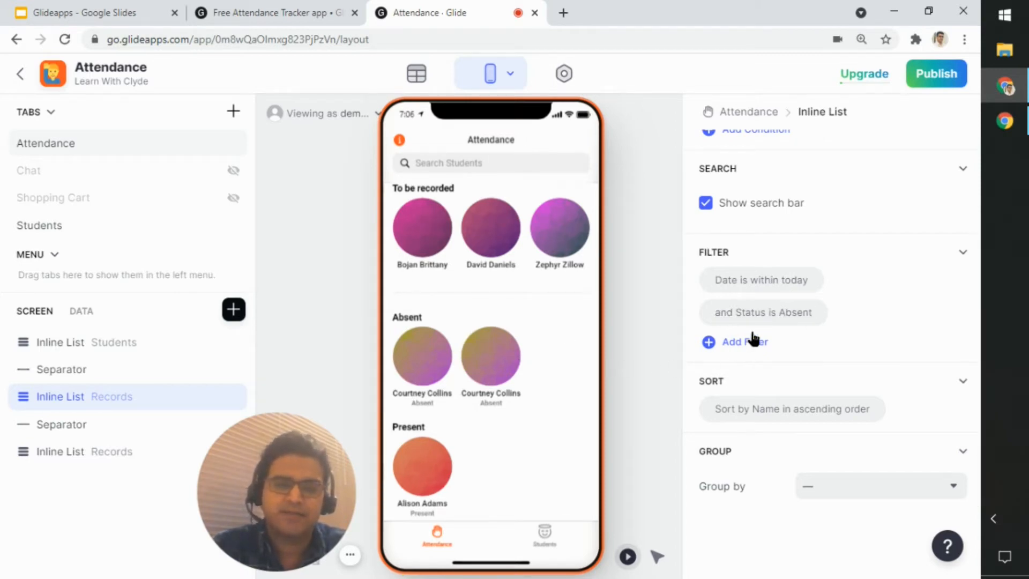
left_click(673, 343)
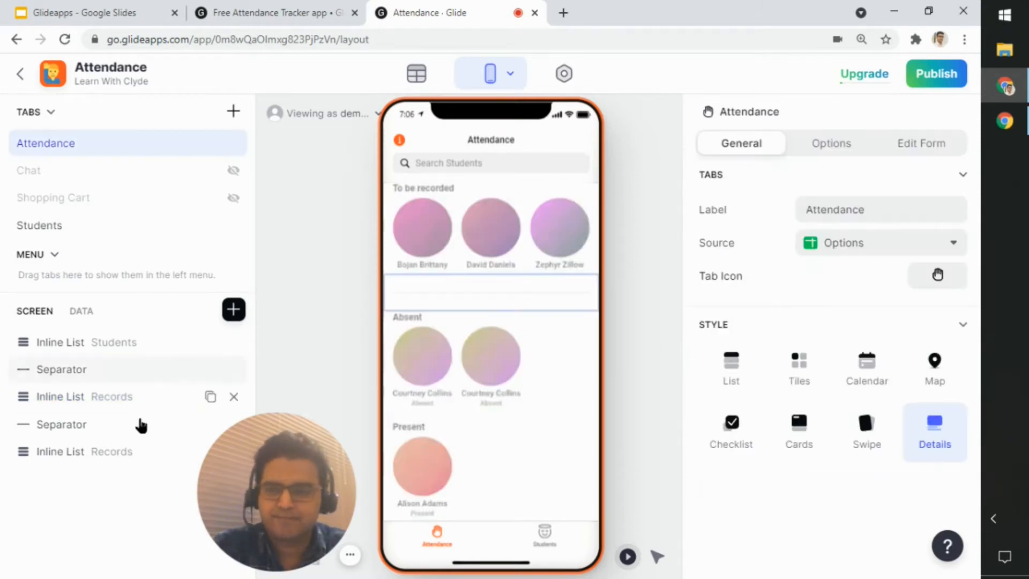
Step: Select the Present inline list, examine its title, source, data and filter settings, and deselect it
left_click(110, 454)
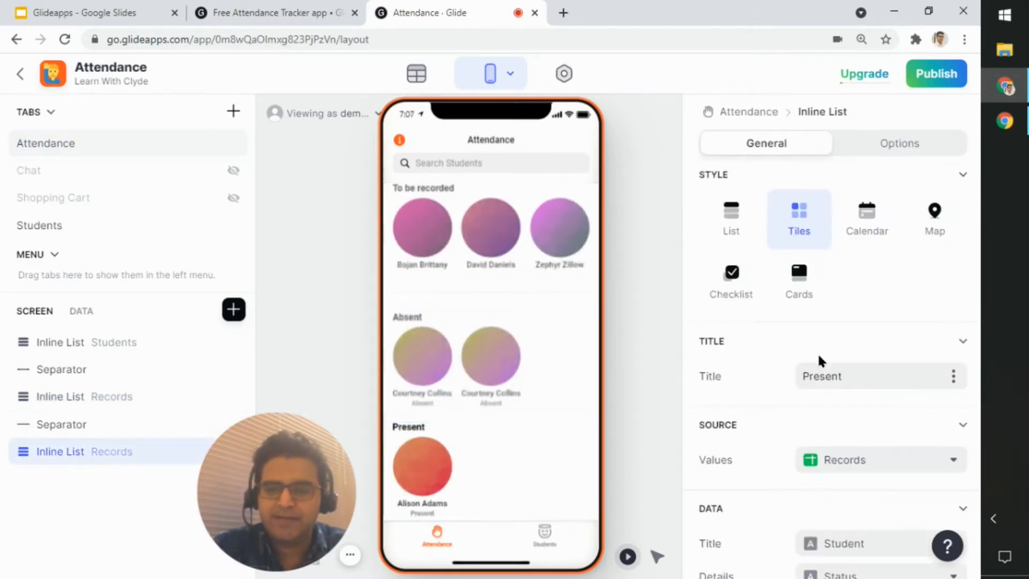
left_click_drag(977, 217, 978, 248)
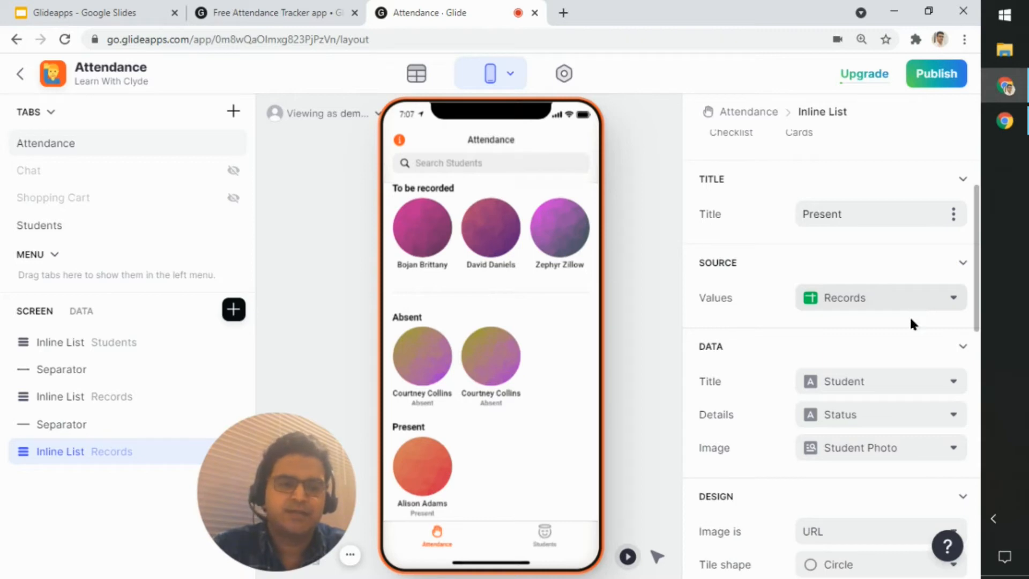
scroll(805, 165, "up", 3)
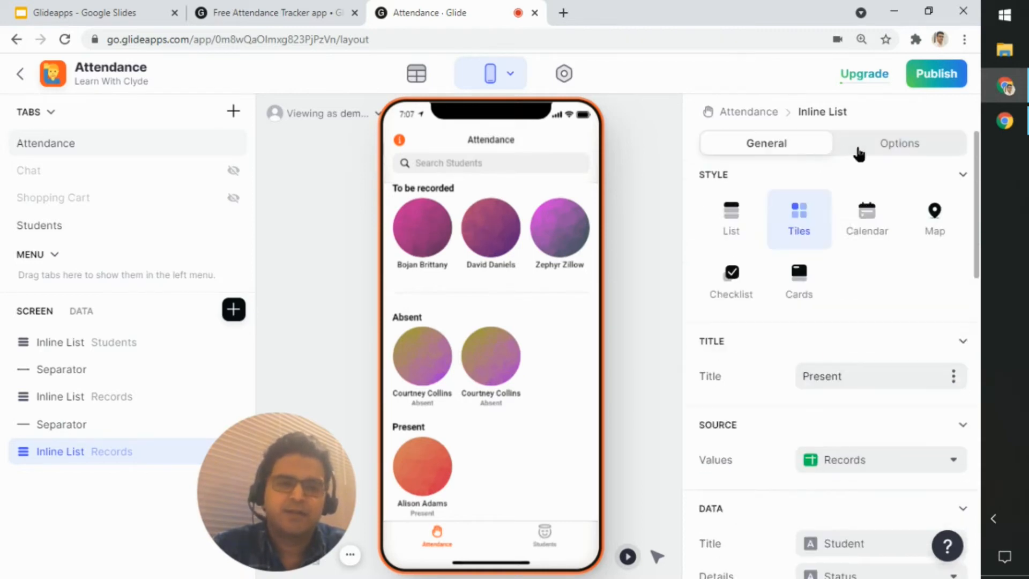
left_click(856, 152)
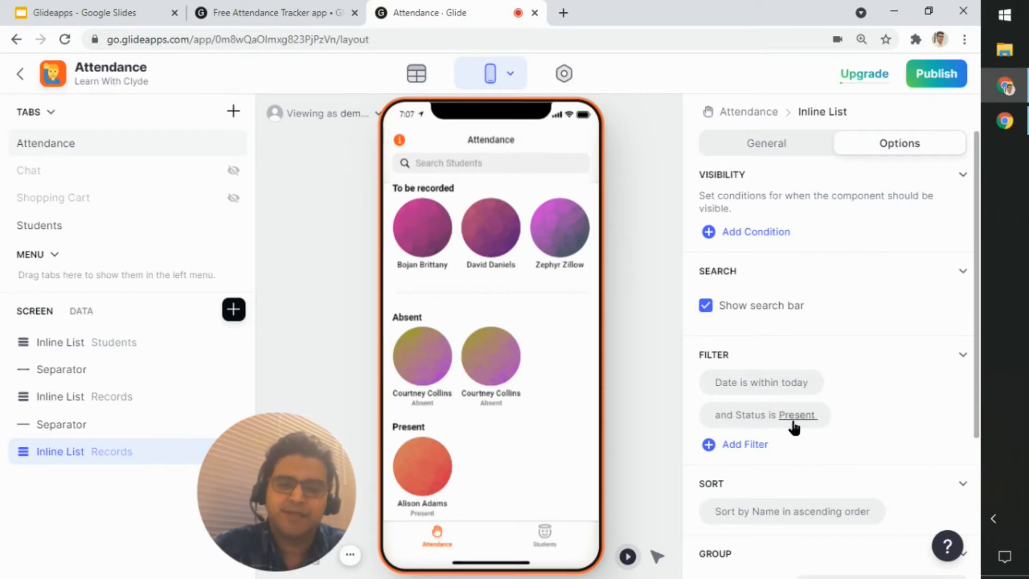
left_click(648, 391)
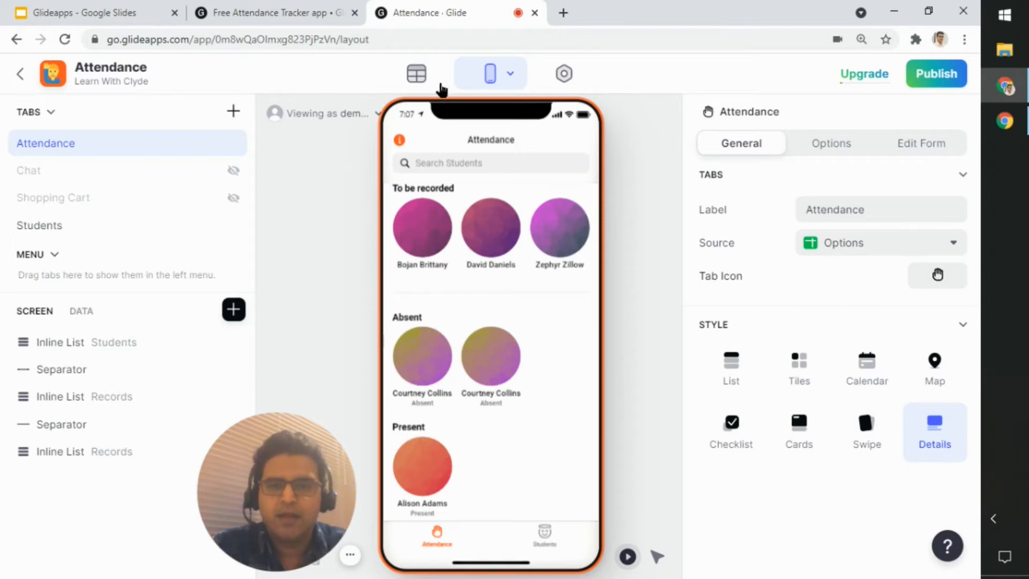
Step: Examine the style, data and design settings of the Students screen's inline list, and return to the Attendance screen
left_click(545, 546)
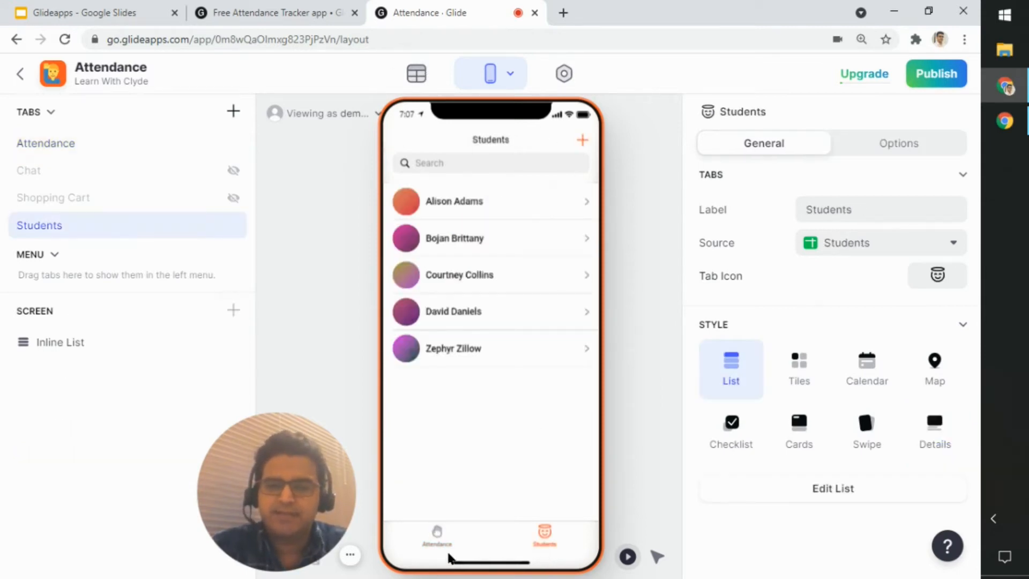
left_click(73, 345)
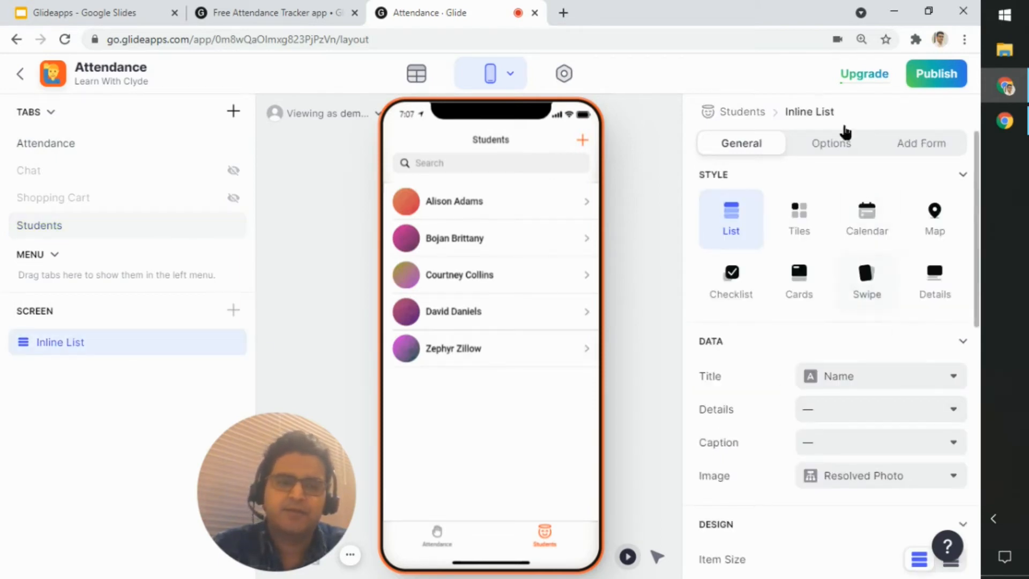
scroll(907, 317, "down", 4)
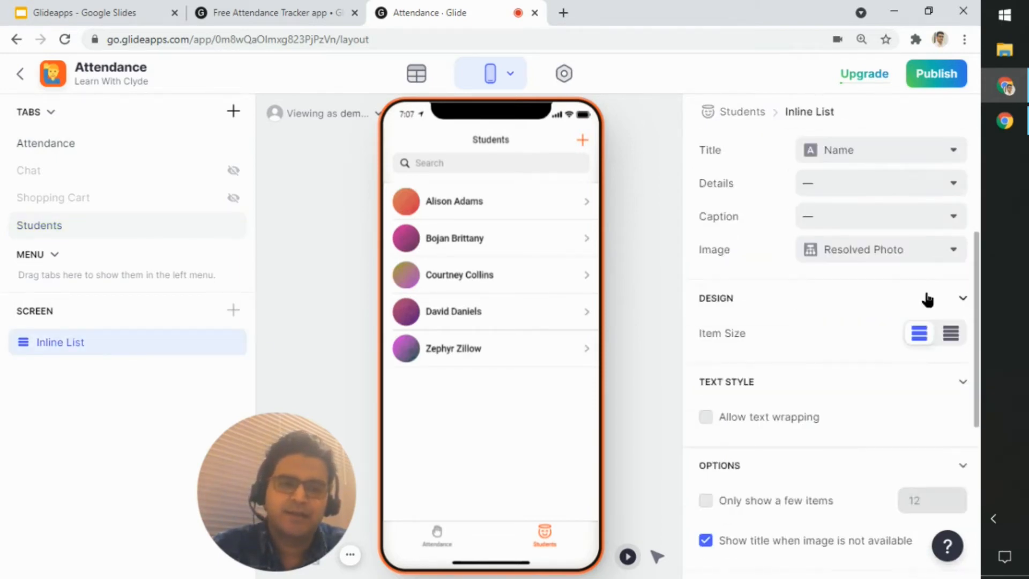
scroll(930, 298, "up", 4)
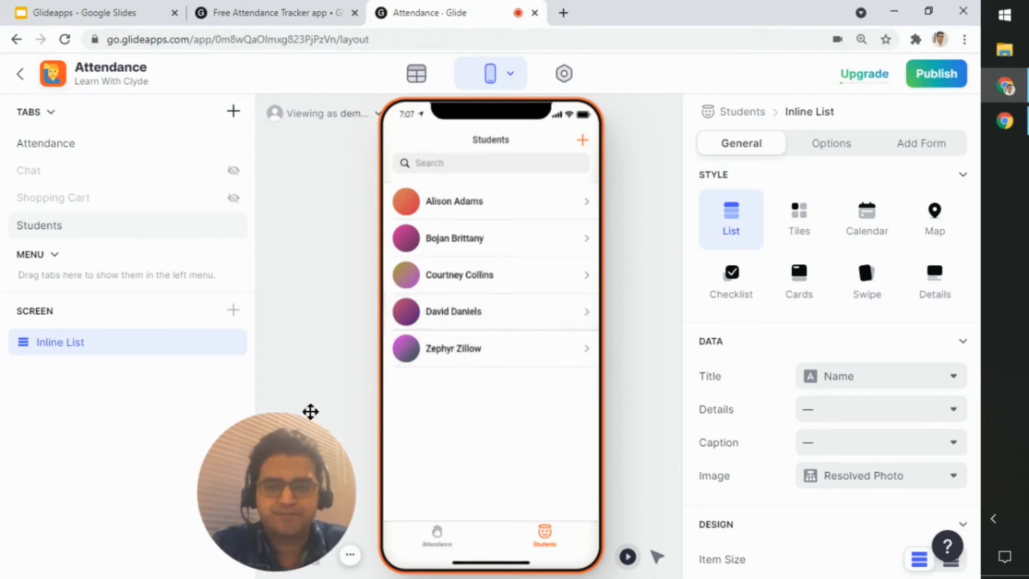
left_click(73, 152)
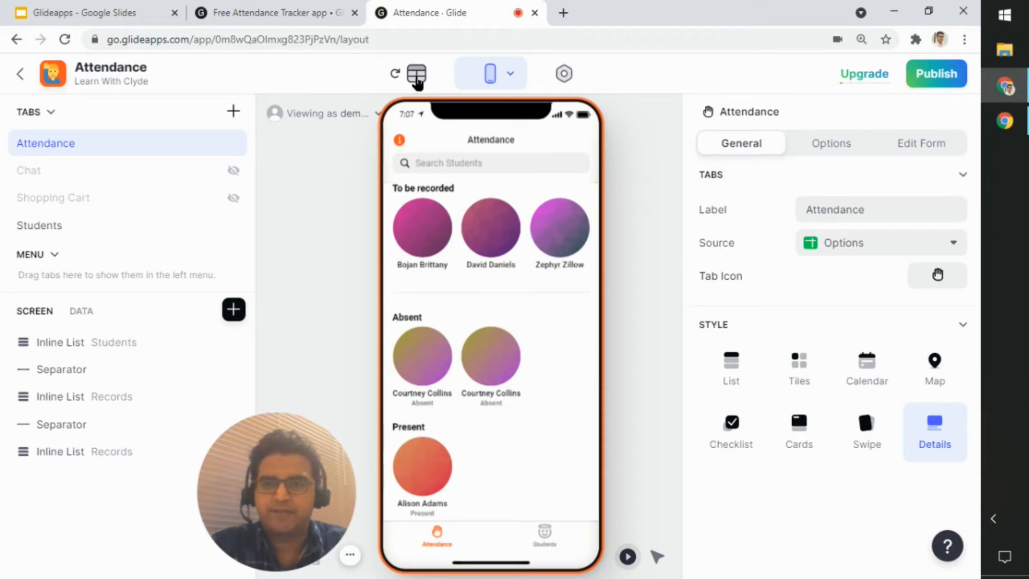
Step: Open the app's data tables and examine the Present and Absent values in the Options table's Status column
left_click(417, 81)
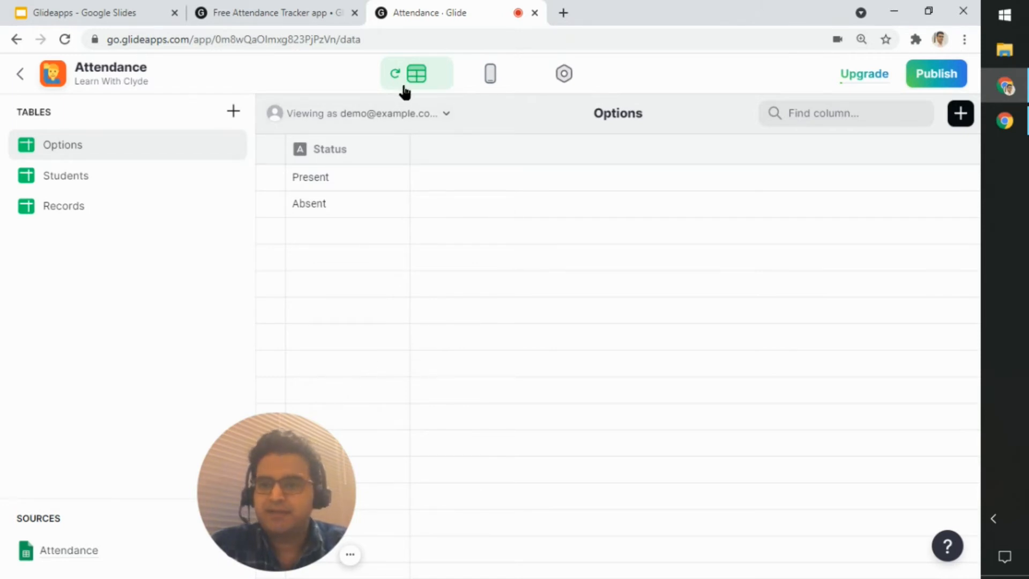
double_click(77, 150)
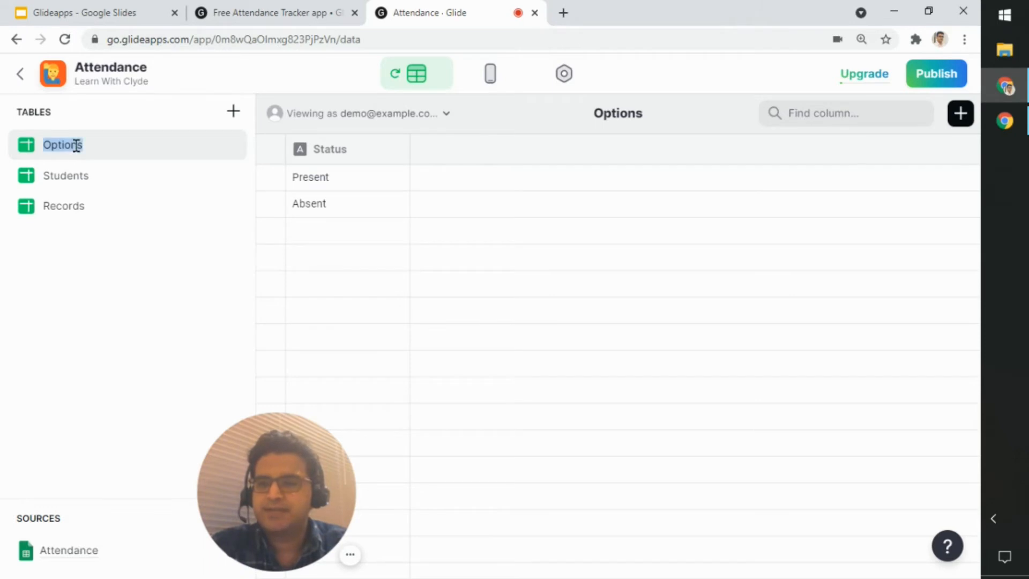
left_click(351, 183)
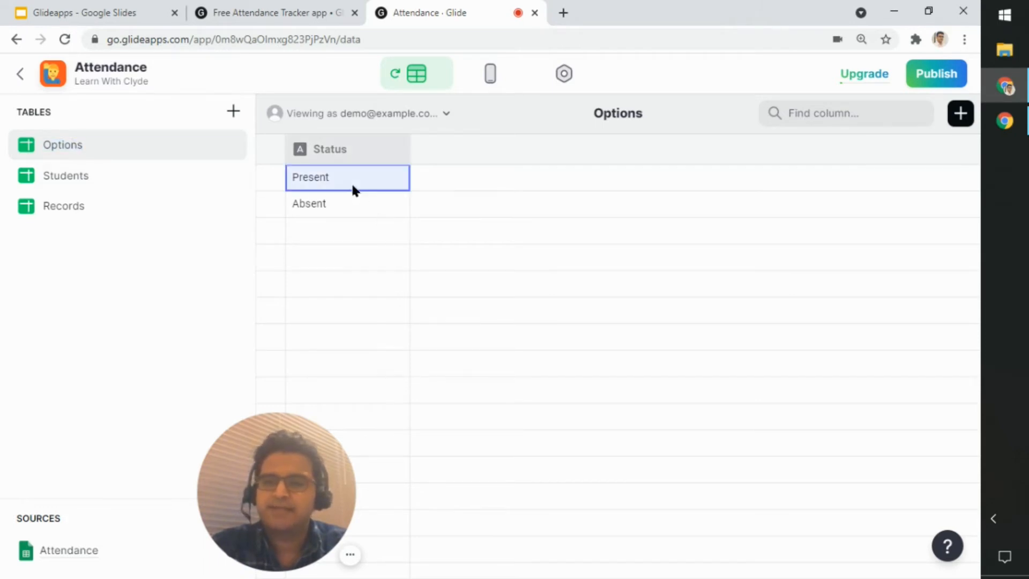
left_click(345, 212)
left_click(504, 211)
left_click_drag(354, 205, 360, 175)
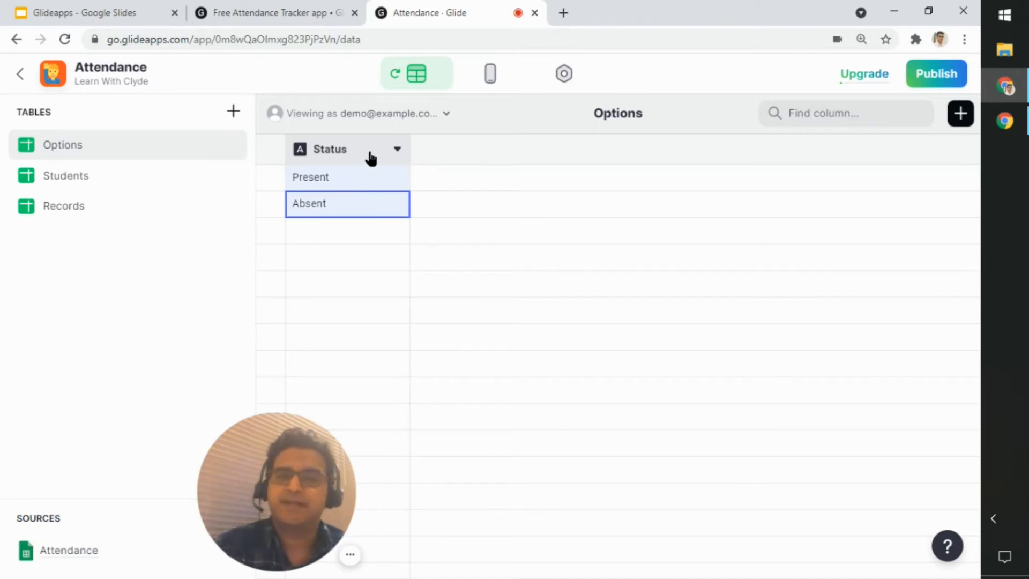
left_click(440, 198)
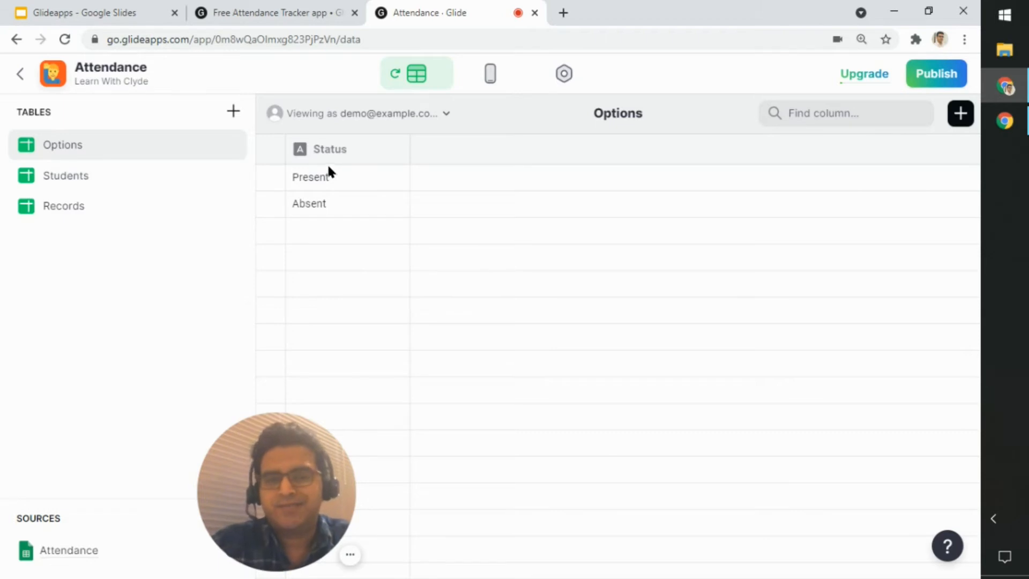
Step: Open the Students table and look over its Name and Photo columns
left_click(79, 185)
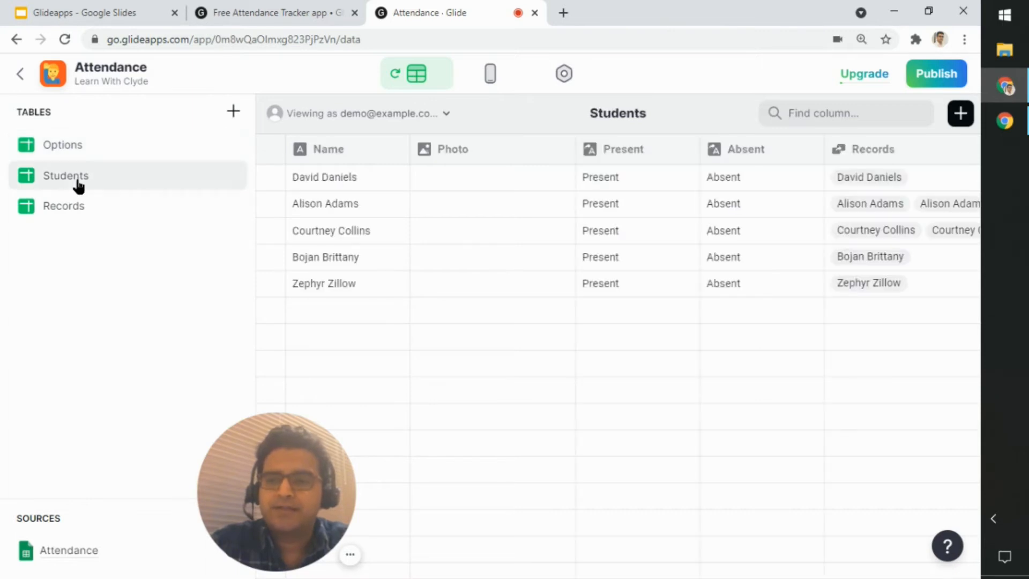
left_click(437, 265)
left_click_drag(528, 573, 465, 573)
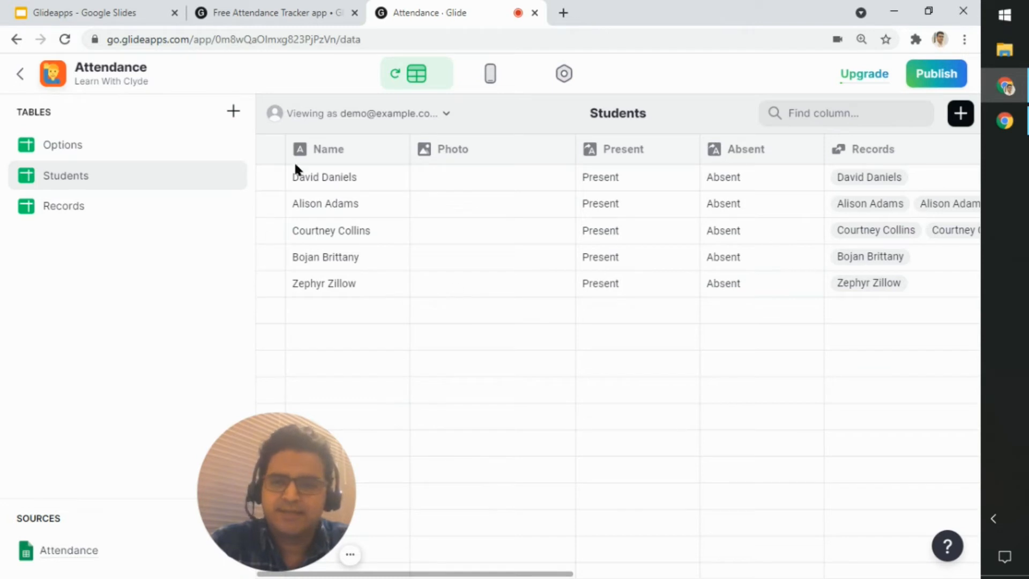
left_click(395, 150)
left_click(518, 307)
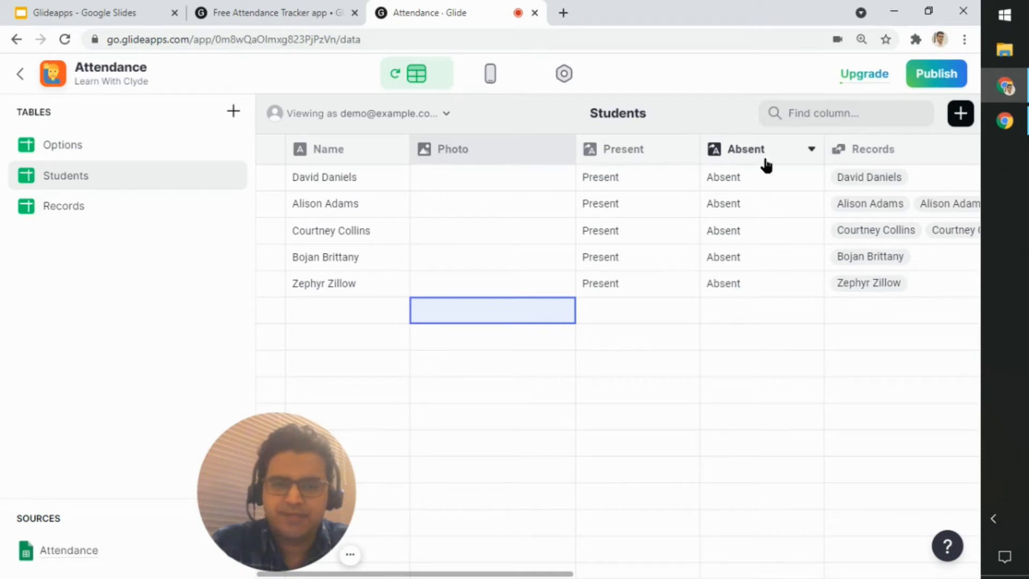
Step: Open the Students table's Present column for editing, inspect its label, type and template text, and cancel without changes
left_click(687, 152)
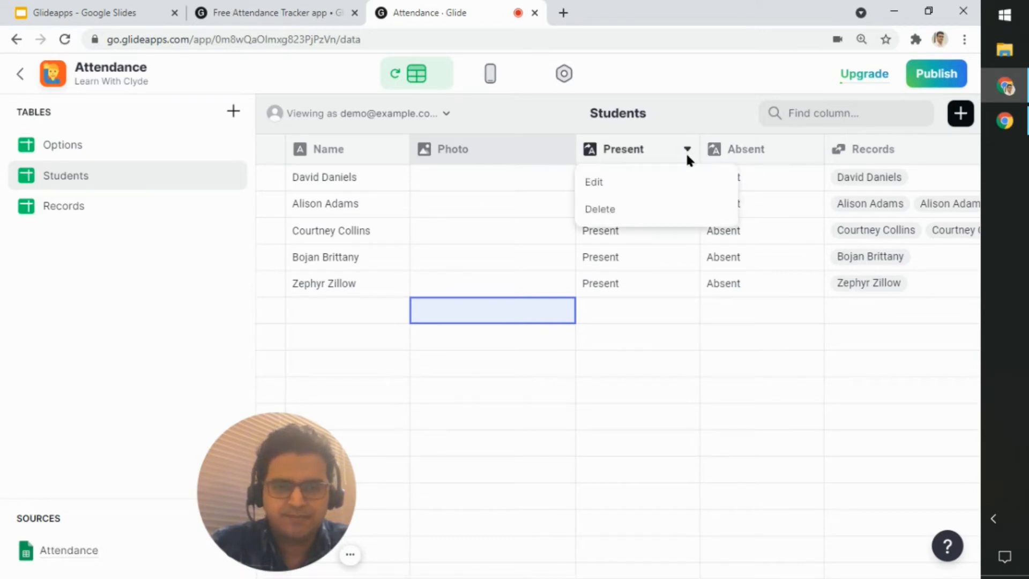
left_click(660, 180)
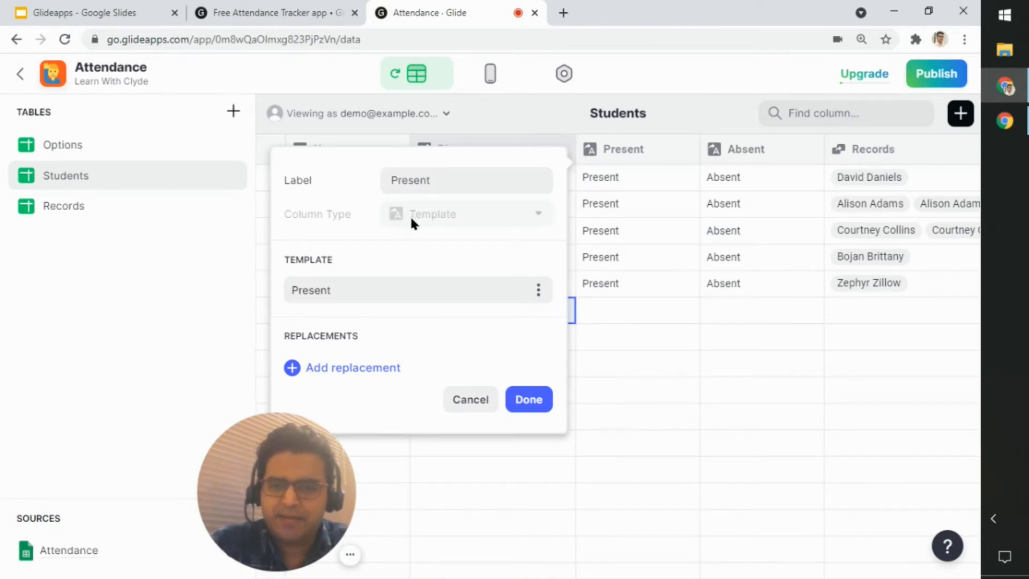
left_click(394, 285)
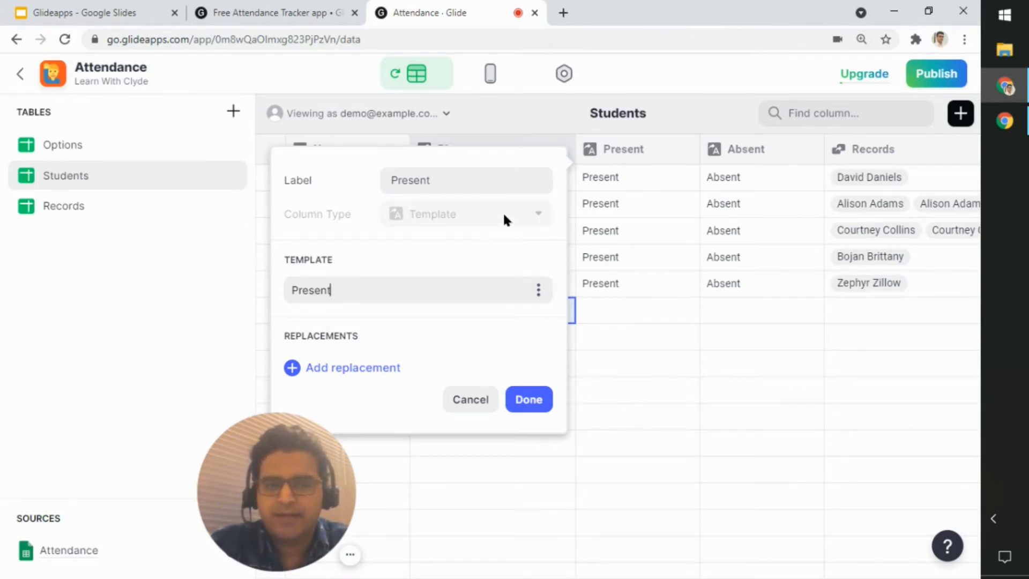
left_click_drag(374, 289, 262, 288)
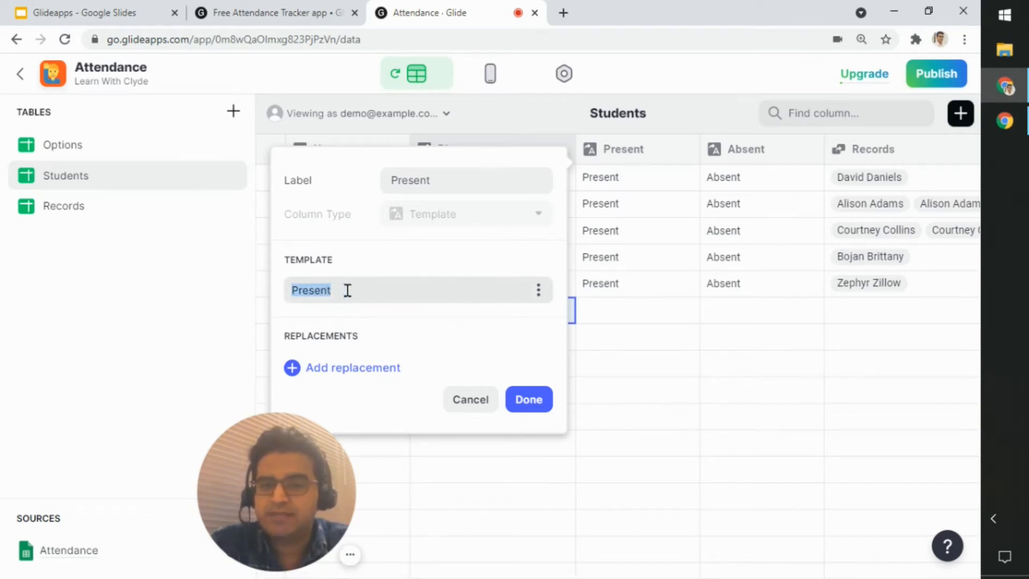
left_click(469, 401)
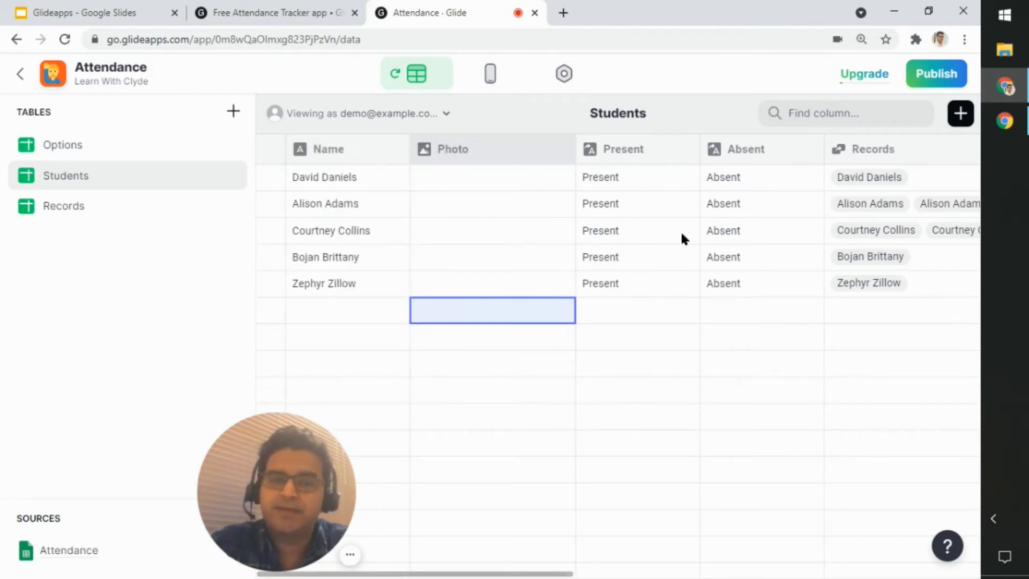
Step: Inspect the relation configuration of the Students table's Records column, cancel without changes, and select the second student's linked records
scroll(618, 356, "right", 4)
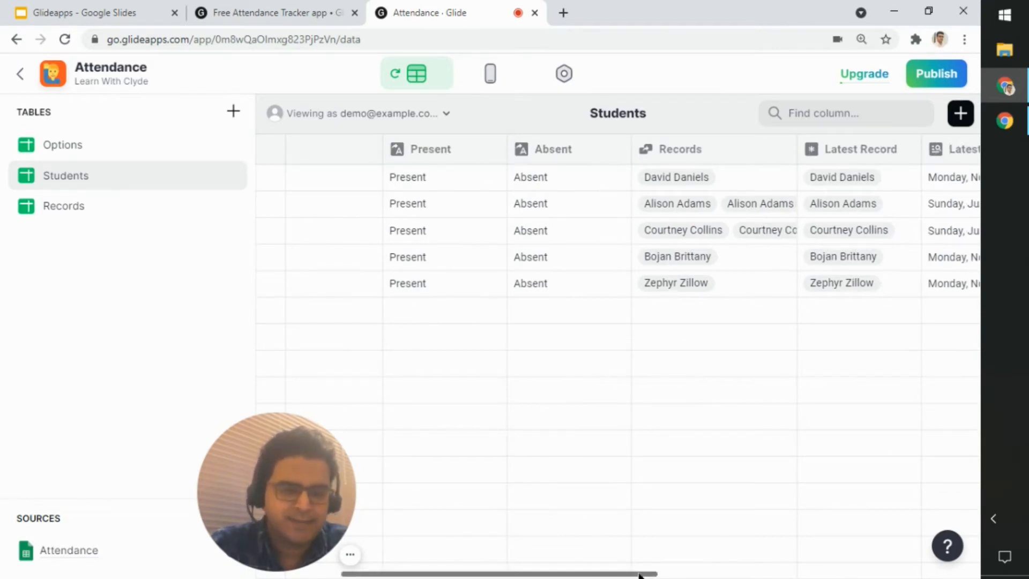
left_click_drag(641, 572, 708, 568)
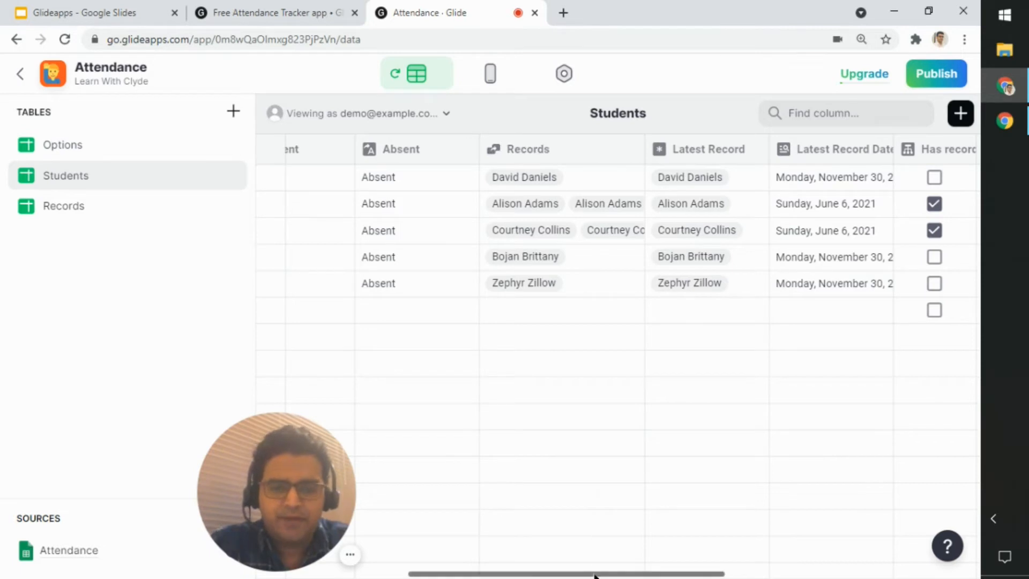
left_click_drag(596, 573, 608, 573)
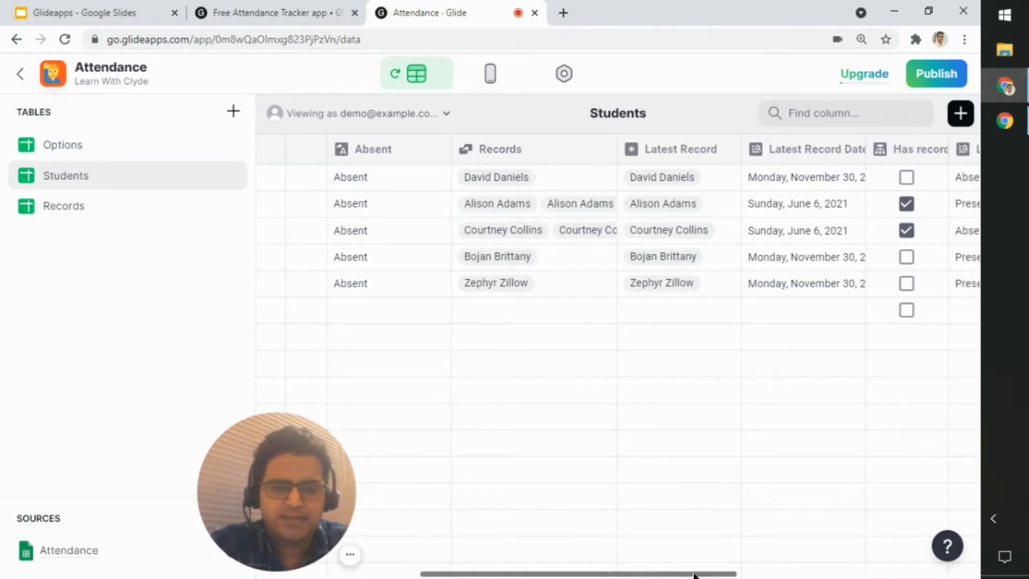
left_click_drag(690, 572, 677, 572)
left_click(631, 151)
left_click(554, 176)
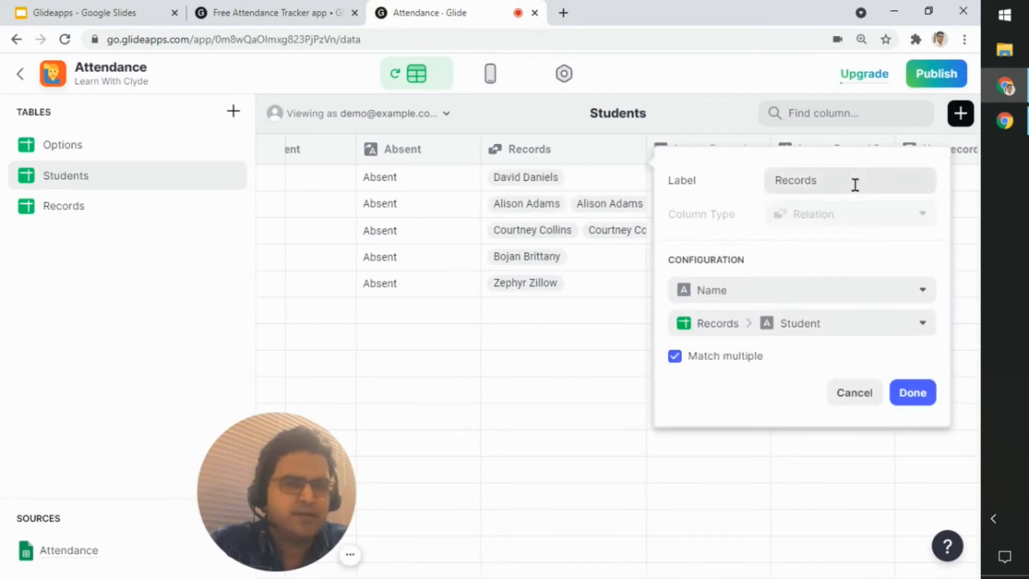
left_click_drag(847, 180, 782, 181)
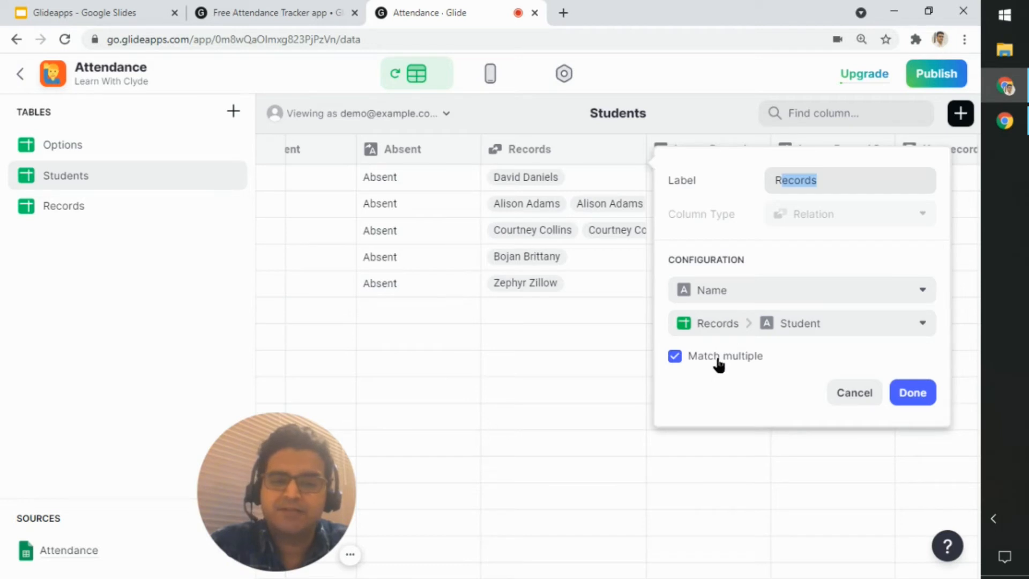
left_click(840, 392)
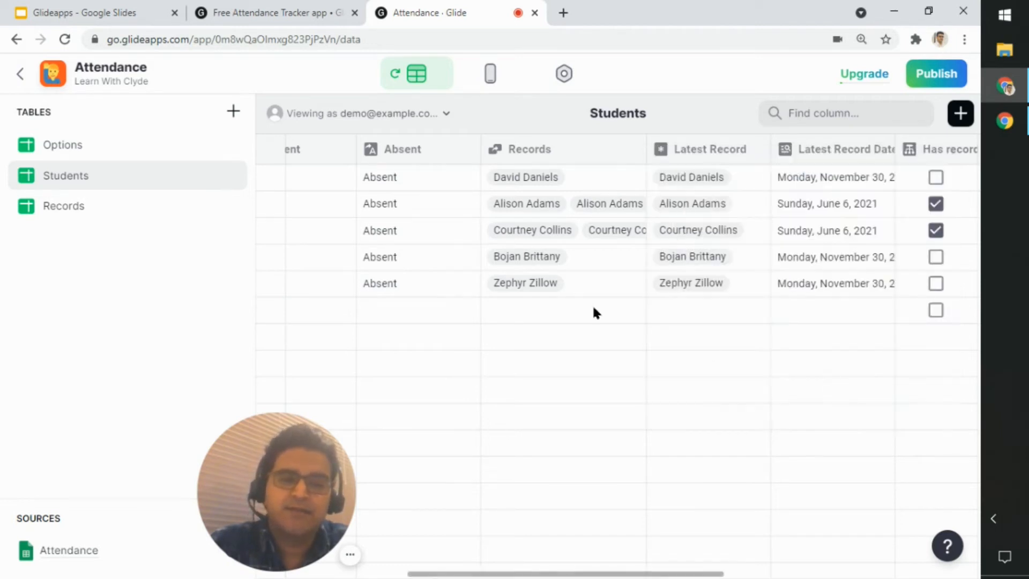
left_click(525, 204)
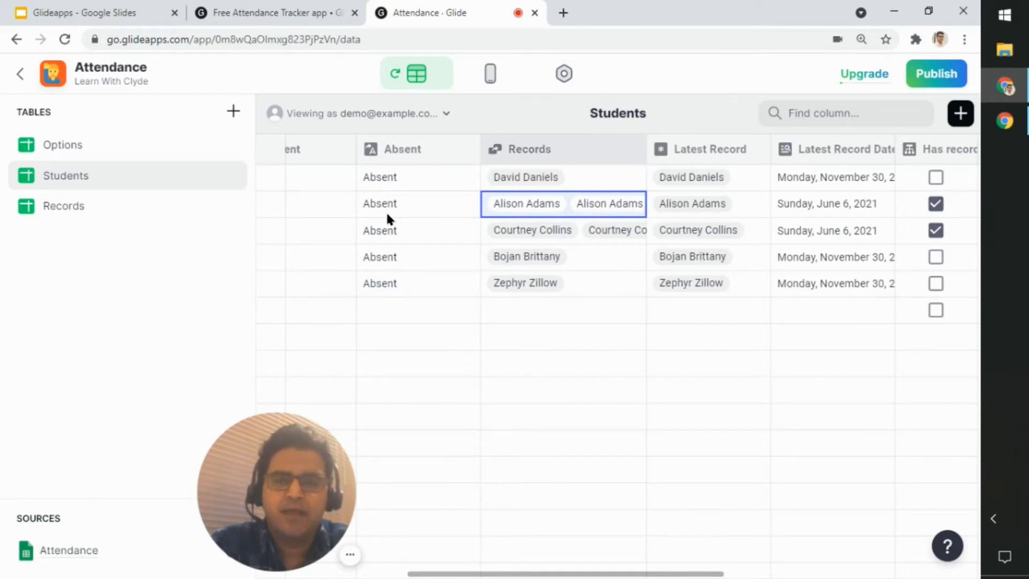
Step: Compare the linked entries in the Records column for the first three students
left_click(547, 179)
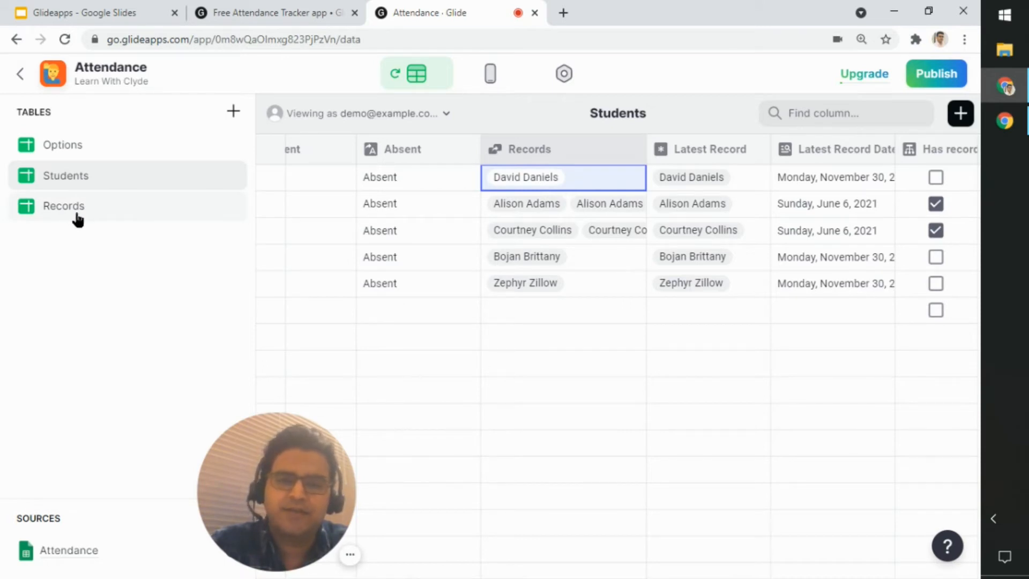
left_click(549, 205)
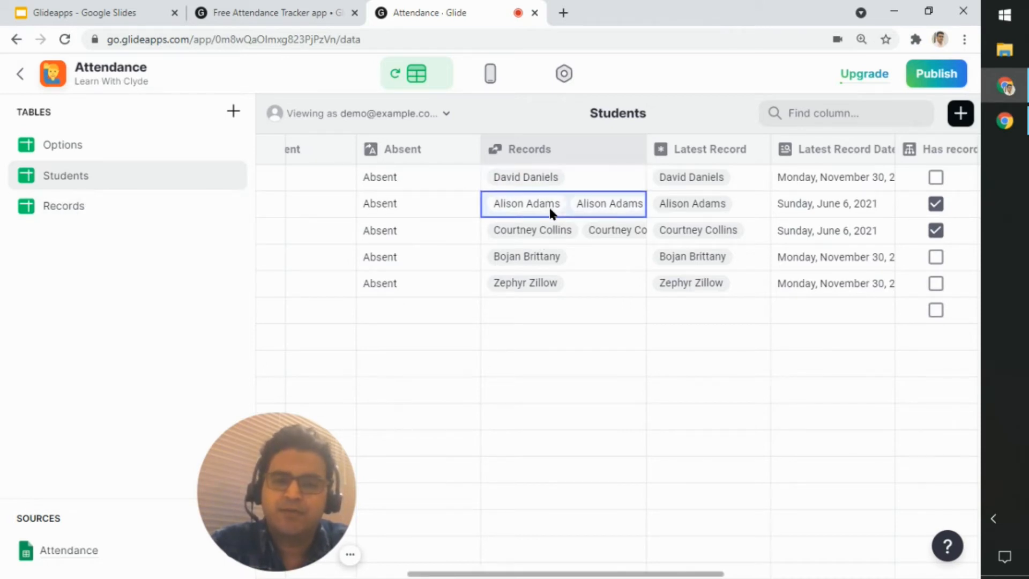
left_click(577, 236)
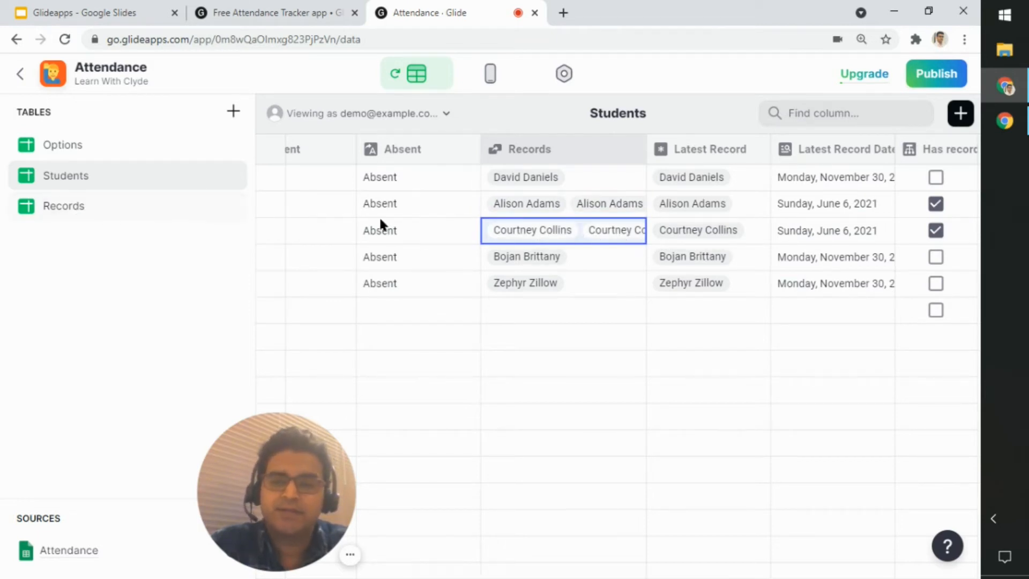
left_click(526, 204)
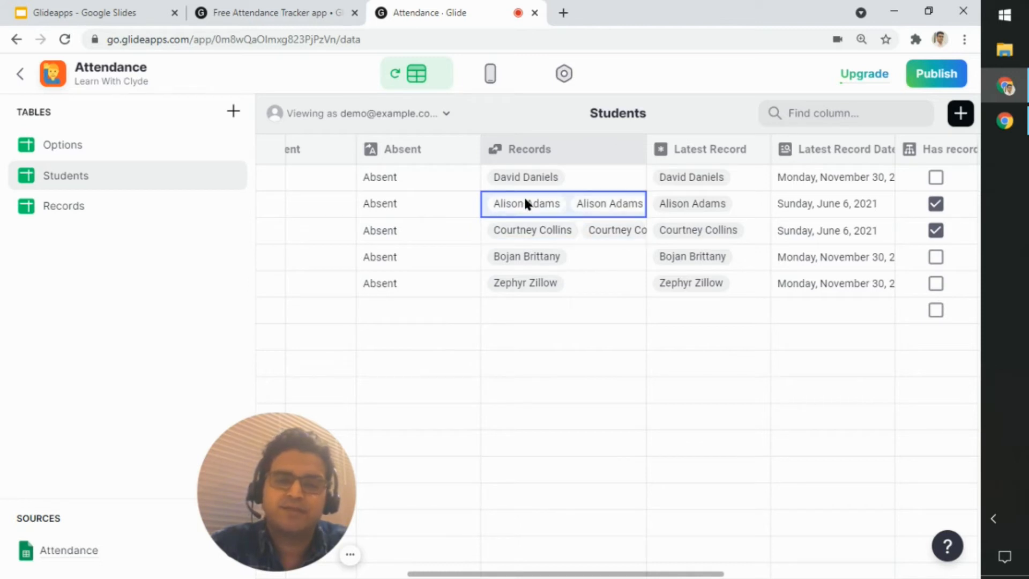
left_click(571, 245)
Step: Inspect the Latest Record column's Single Value configuration, including its position and source options, and close it without changes
left_click(702, 571)
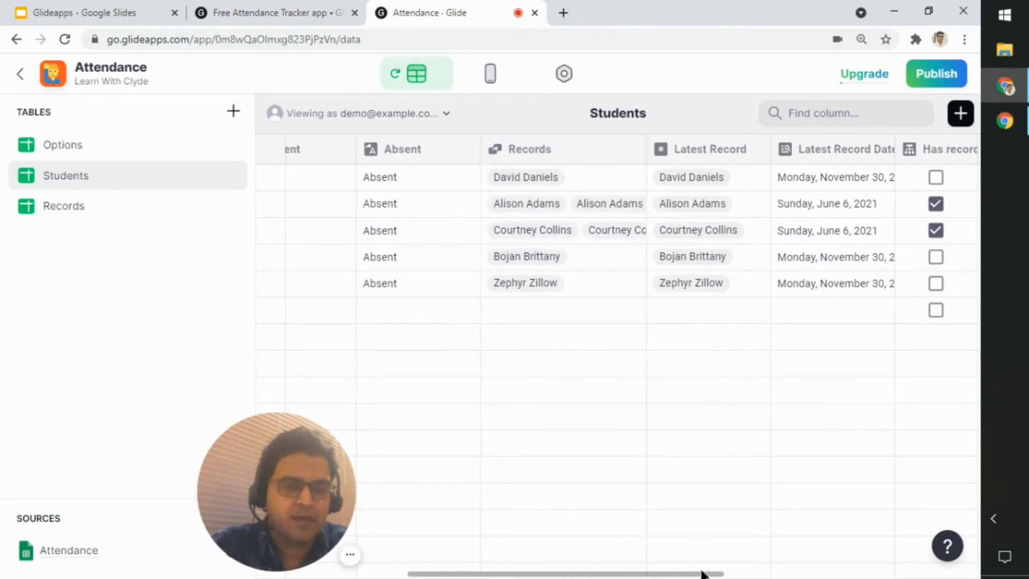
left_click_drag(675, 571, 780, 573)
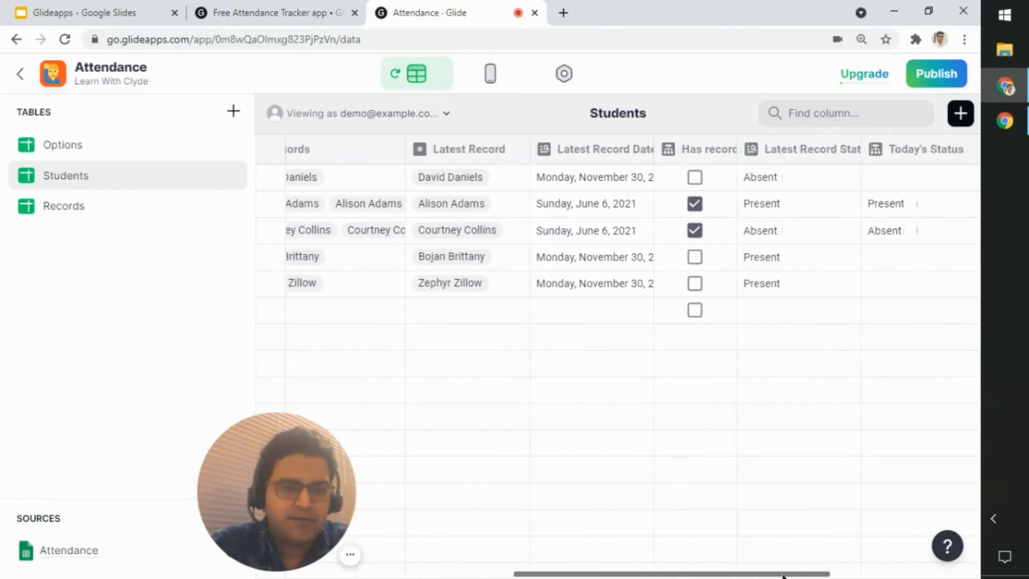
left_click(508, 146)
left_click(490, 176)
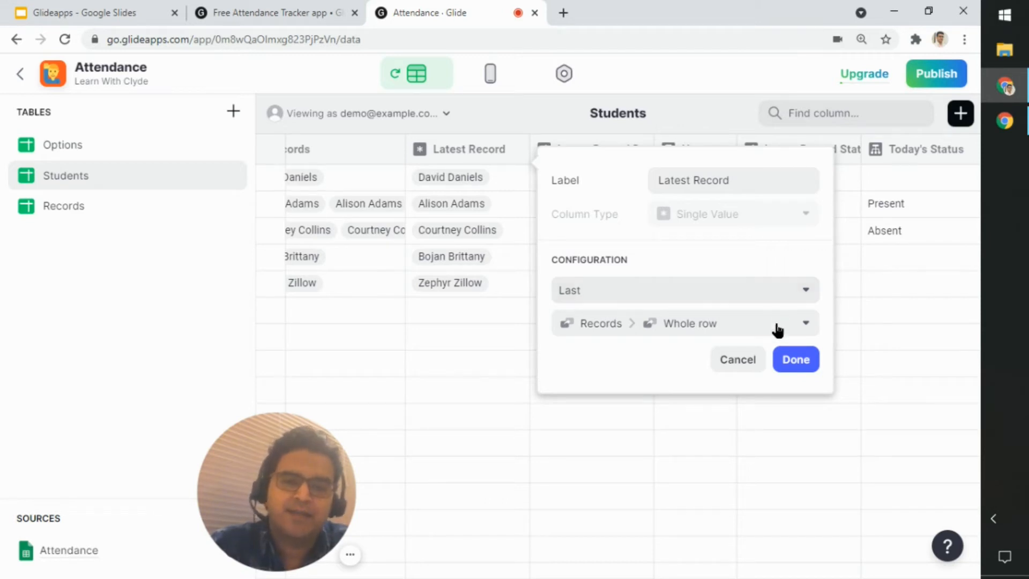
left_click(784, 292)
left_click(783, 292)
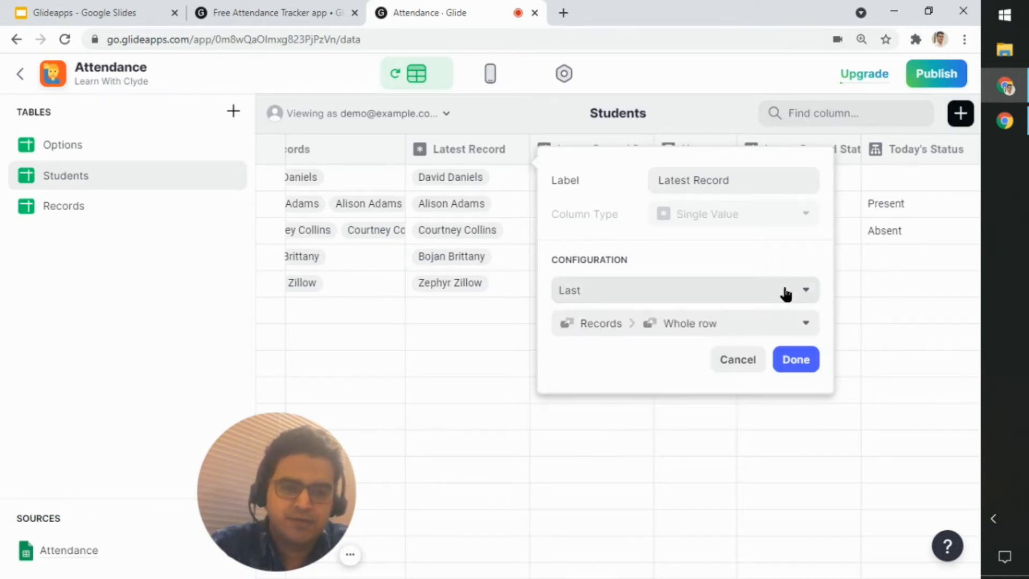
left_click(780, 325)
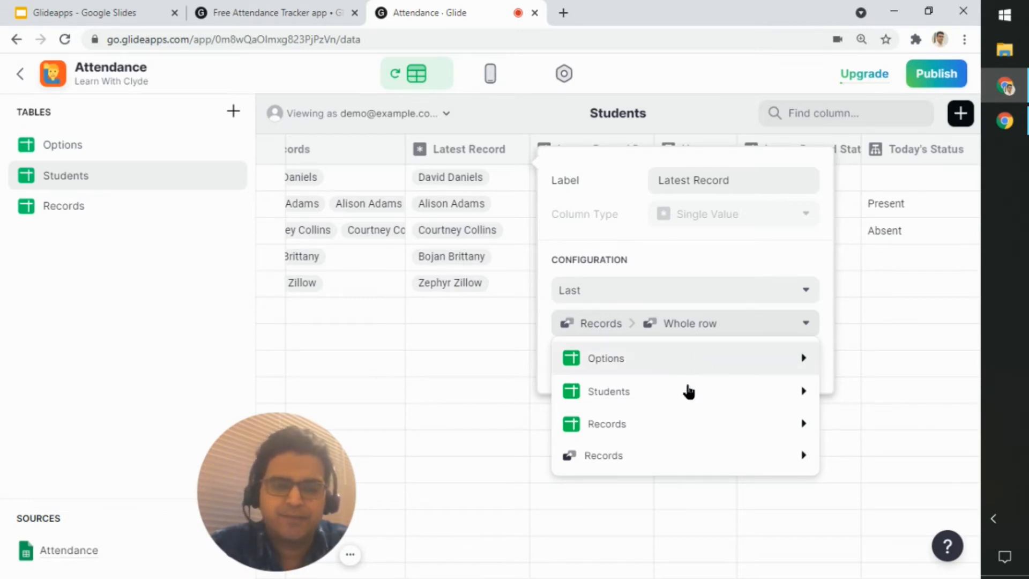
mouse_move(675, 468)
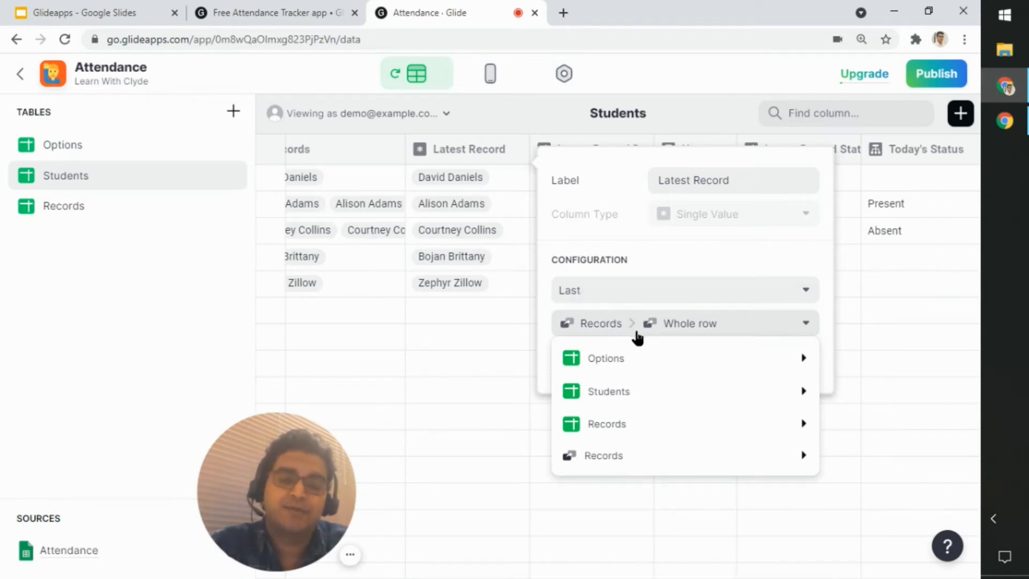
left_click(678, 294)
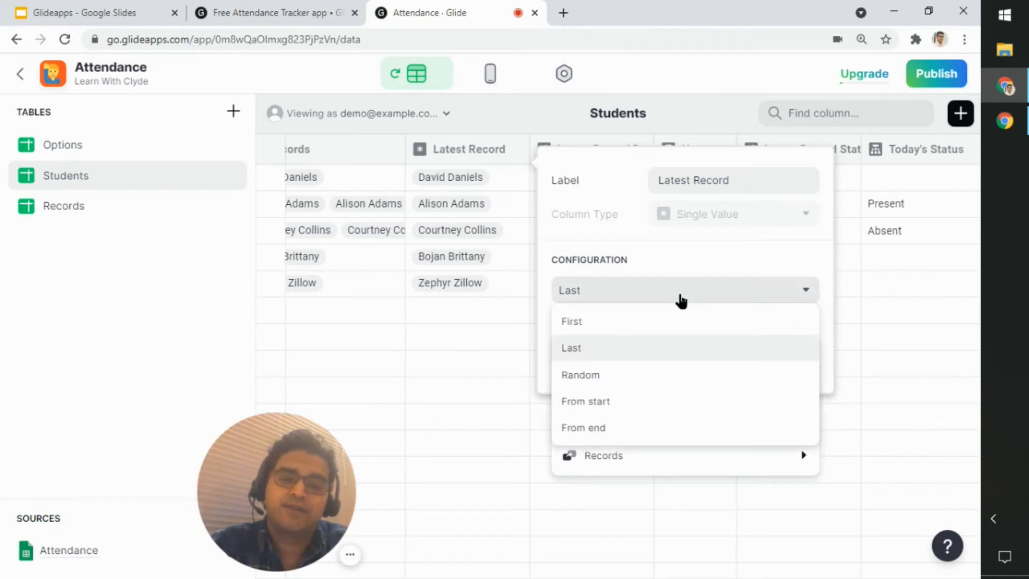
left_click(687, 286)
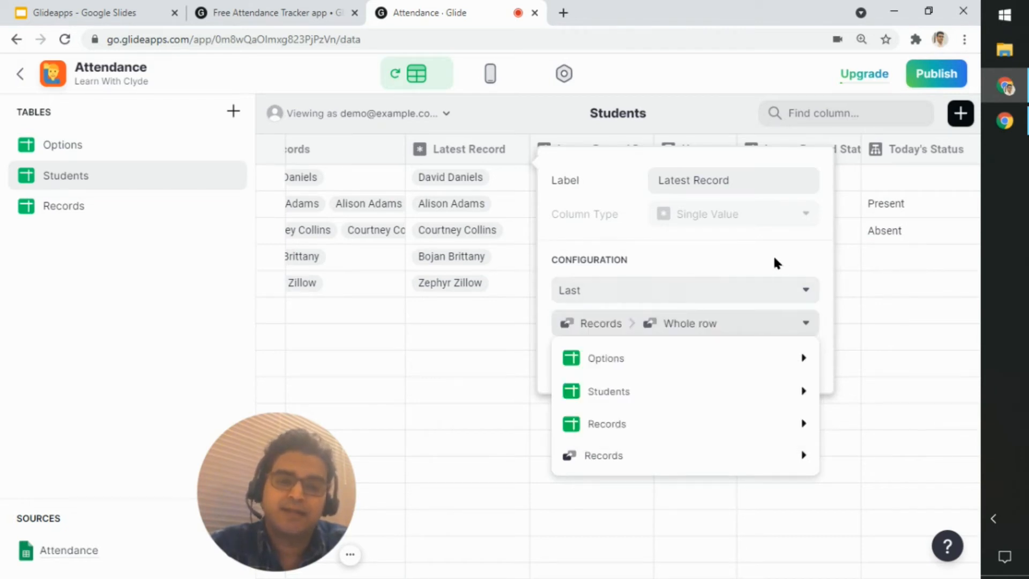
left_click(433, 311)
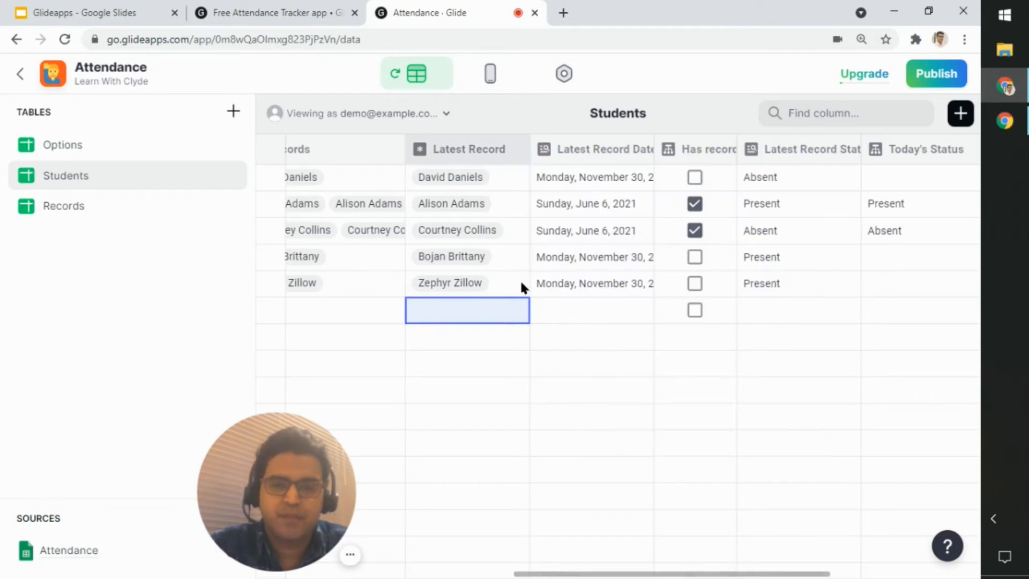
Step: Inspect the Latest Record Date column's lookup configuration and the fields available under Latest Record, and close it without changes
left_click(640, 149)
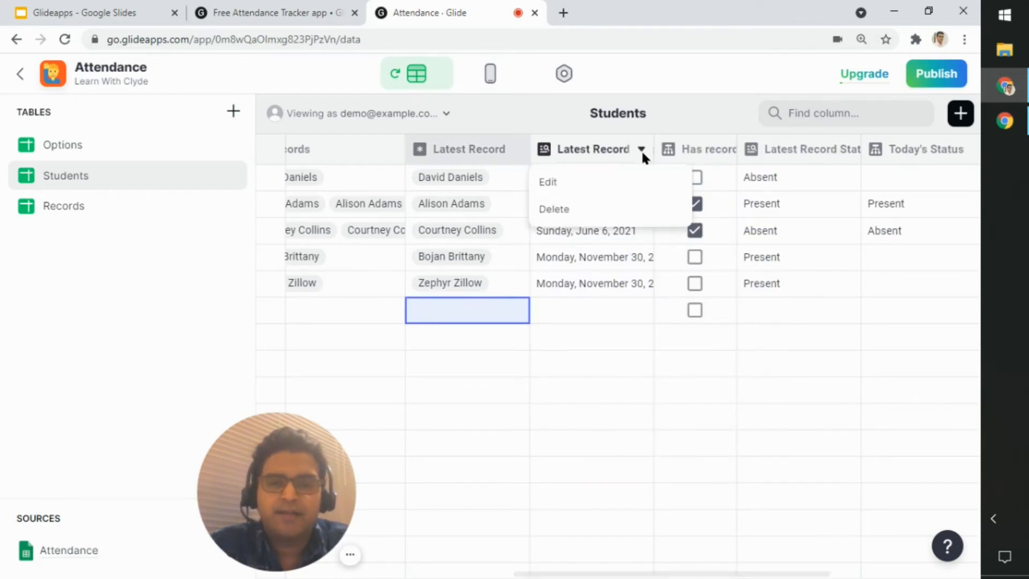
left_click(637, 180)
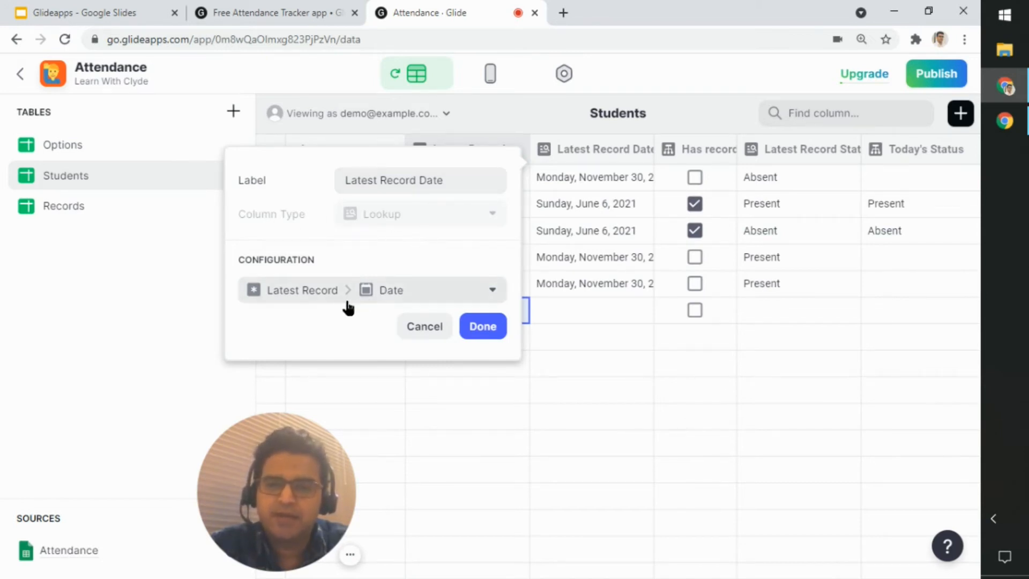
left_click(447, 292)
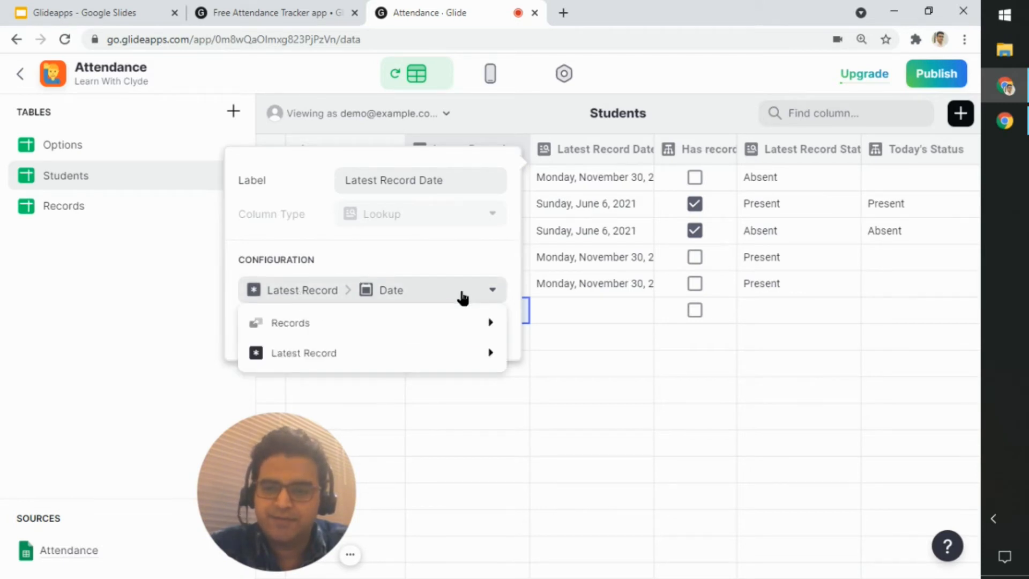
mouse_move(449, 346)
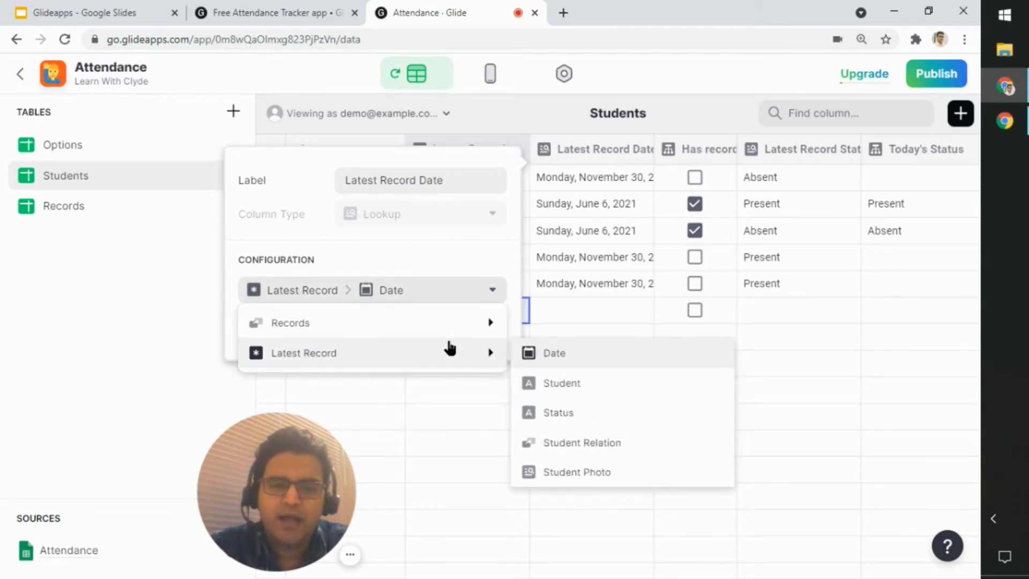
left_click(609, 383)
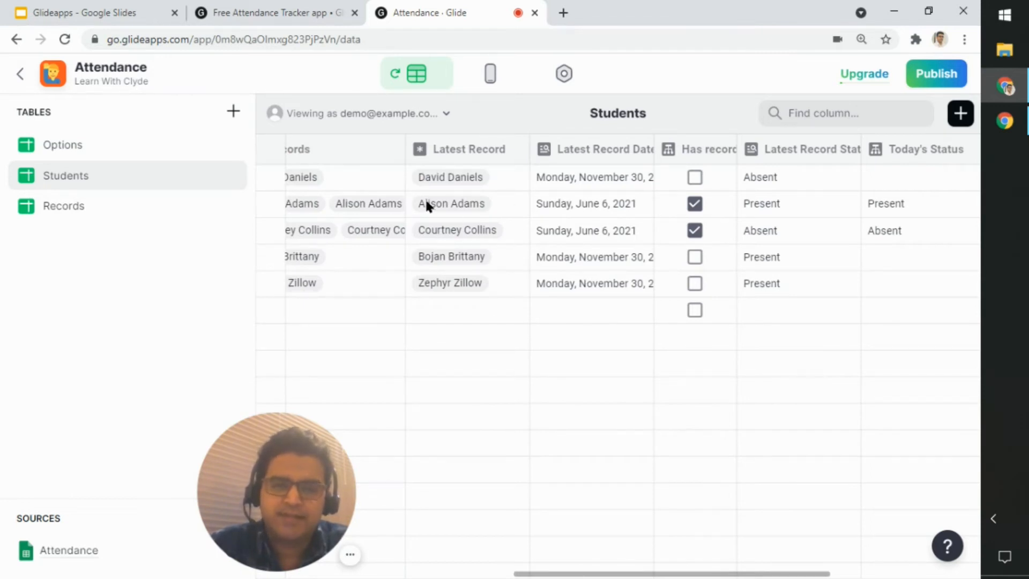
Step: Compare the Records and Latest Record columns with the Latest Record Date column
left_click_drag(691, 573, 631, 571)
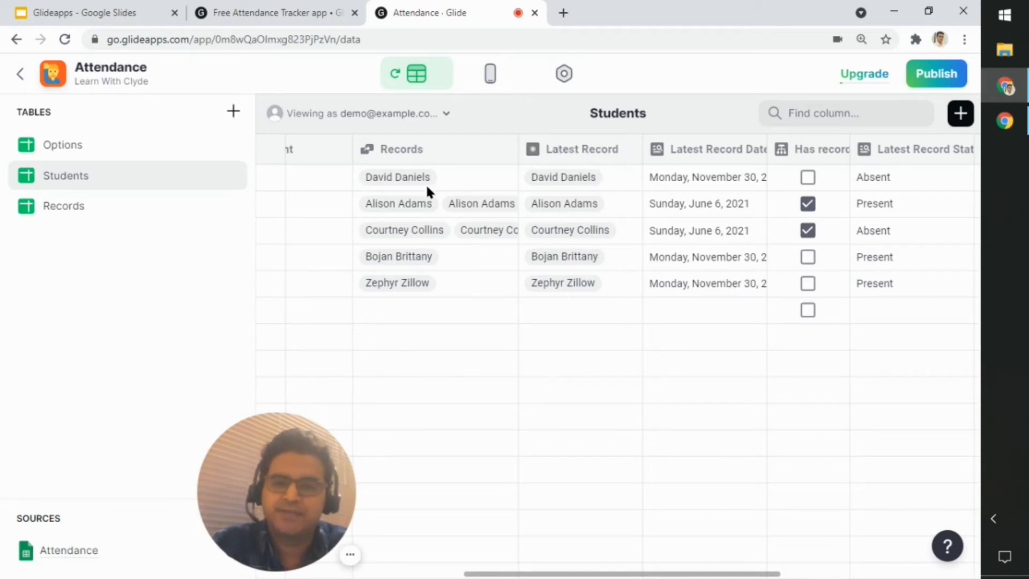
left_click(716, 148)
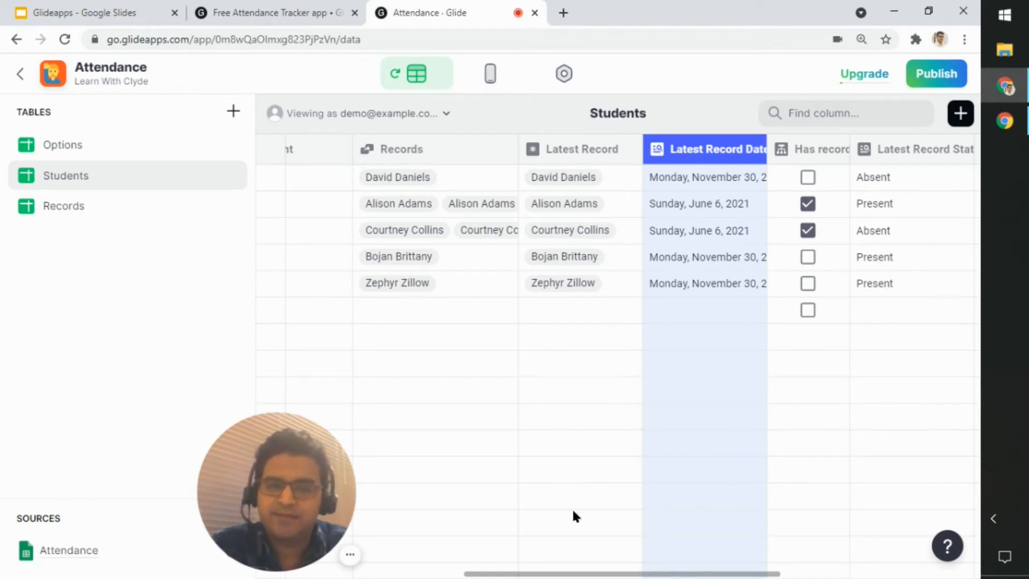
left_click_drag(554, 573, 603, 573)
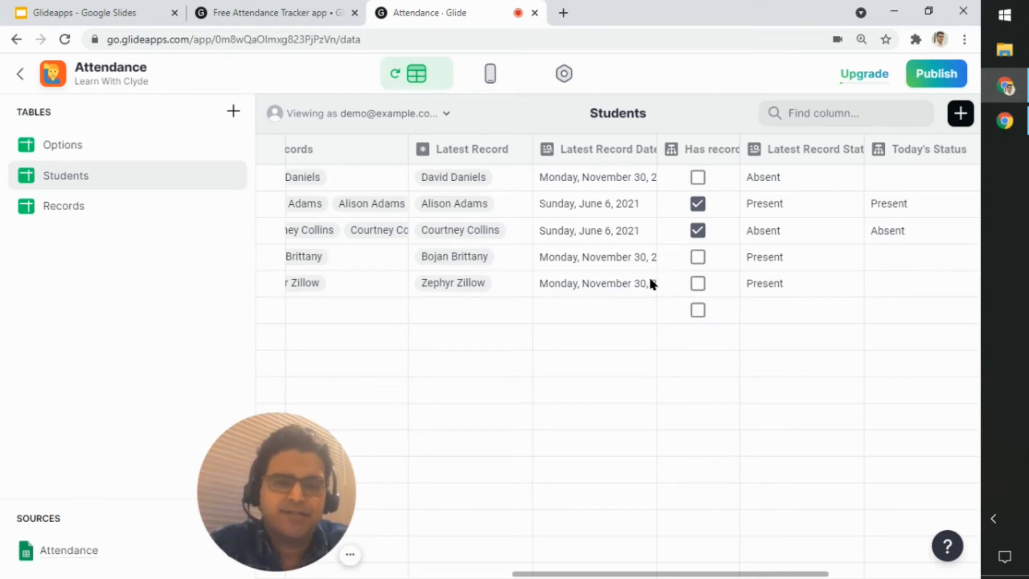
Step: Reopen the Latest Record Date lookup, compare the Records and Latest Record source fields, close it unchanged, and check the second student's date
left_click(631, 149)
left_click(613, 178)
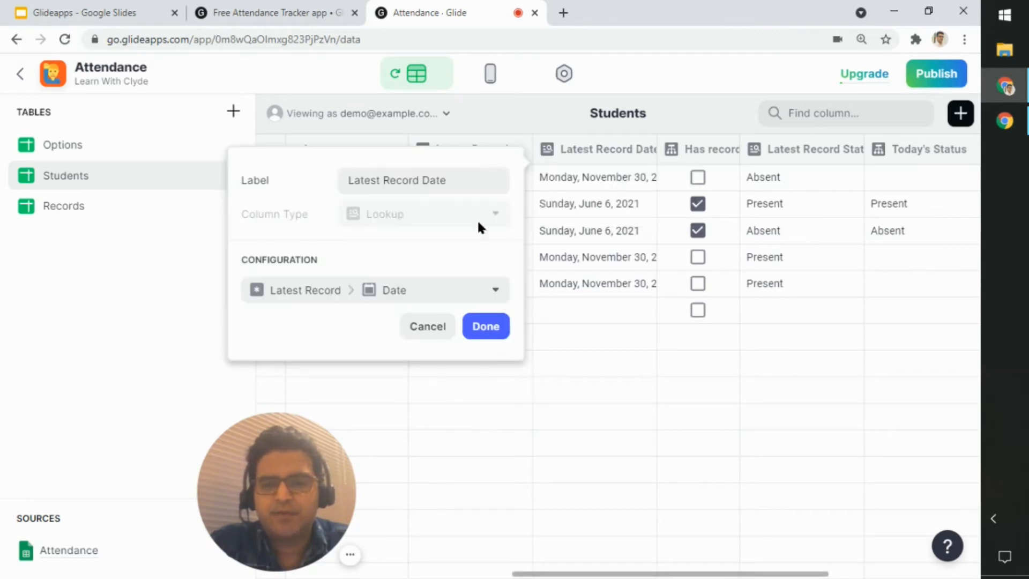
left_click(423, 296)
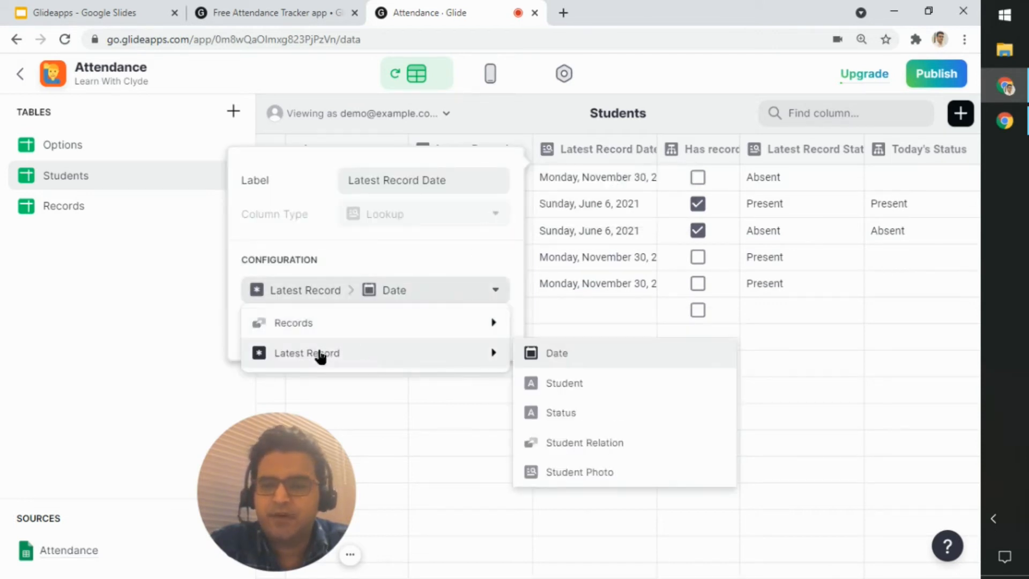
mouse_move(299, 321)
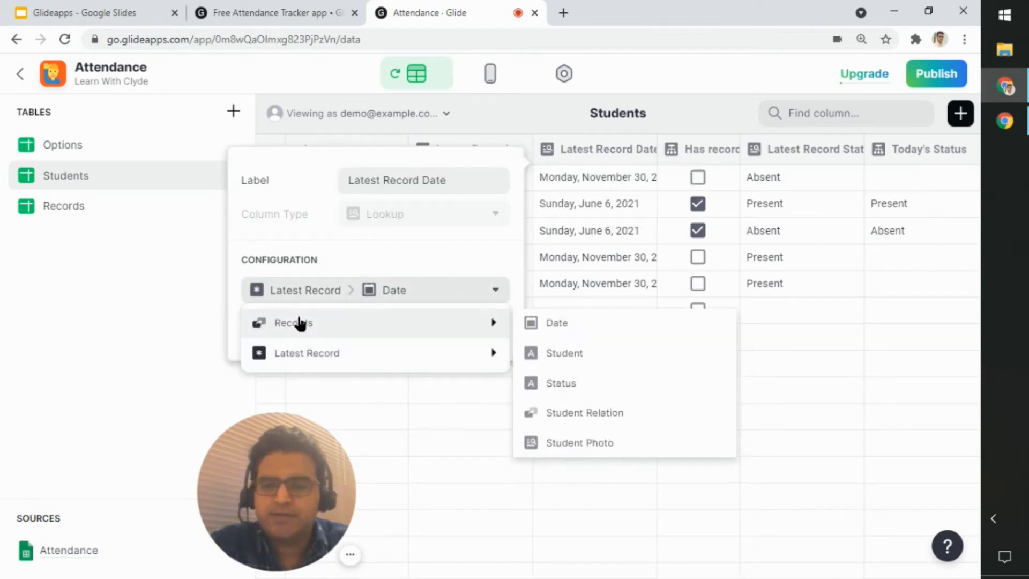
mouse_move(298, 361)
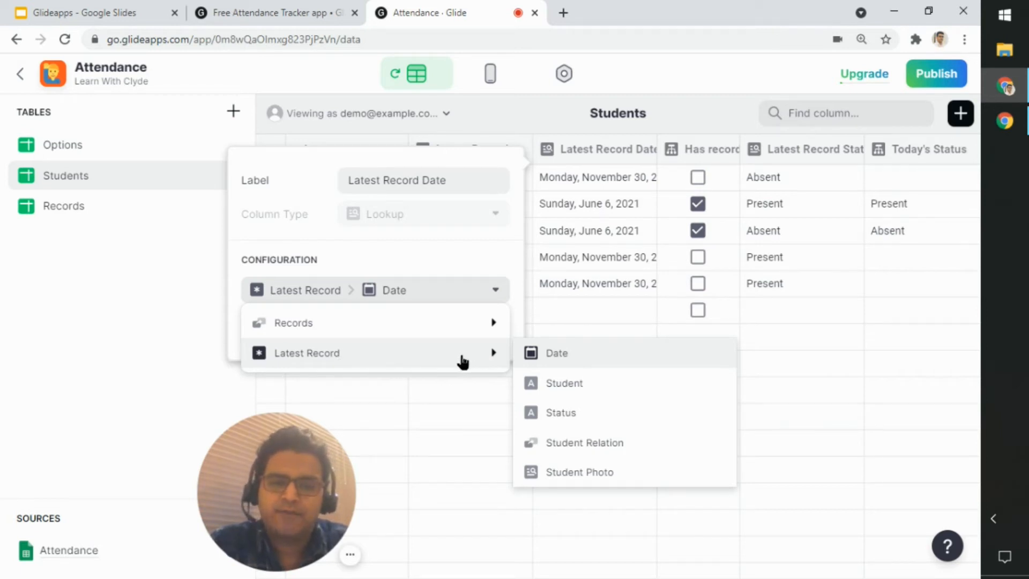
left_click(582, 367)
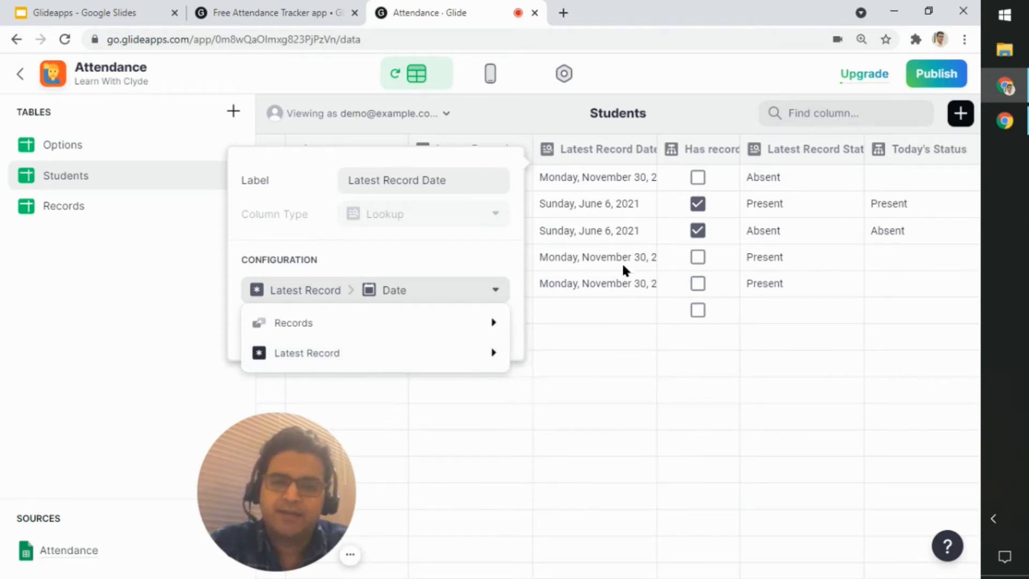
left_click(622, 263)
left_click(613, 319)
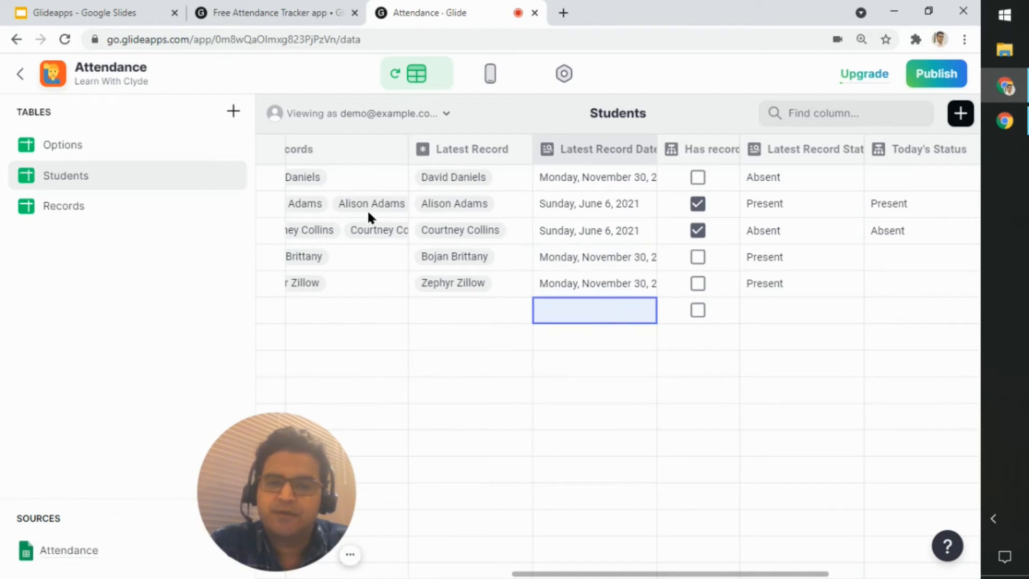
left_click(599, 205)
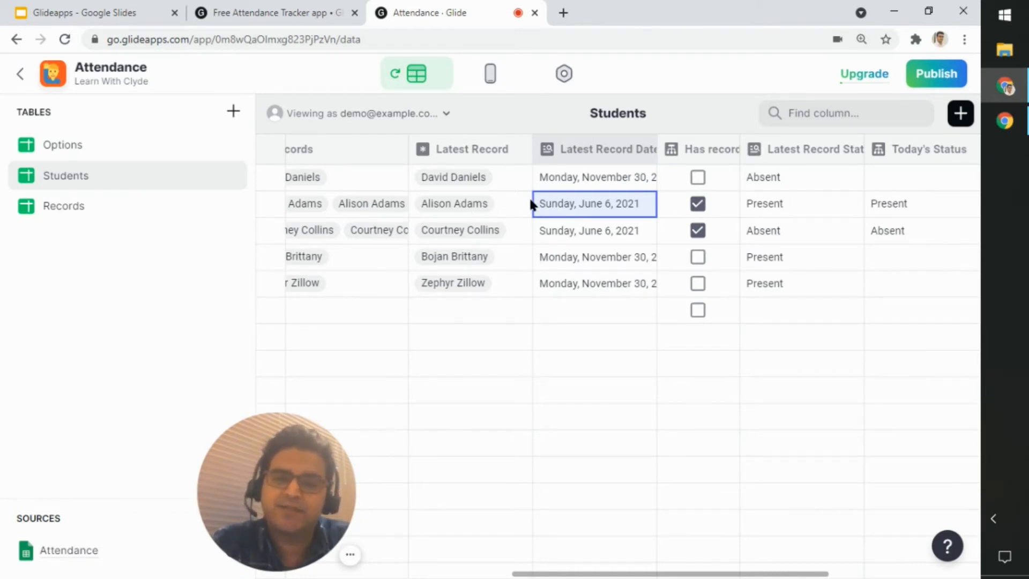
left_click(664, 368)
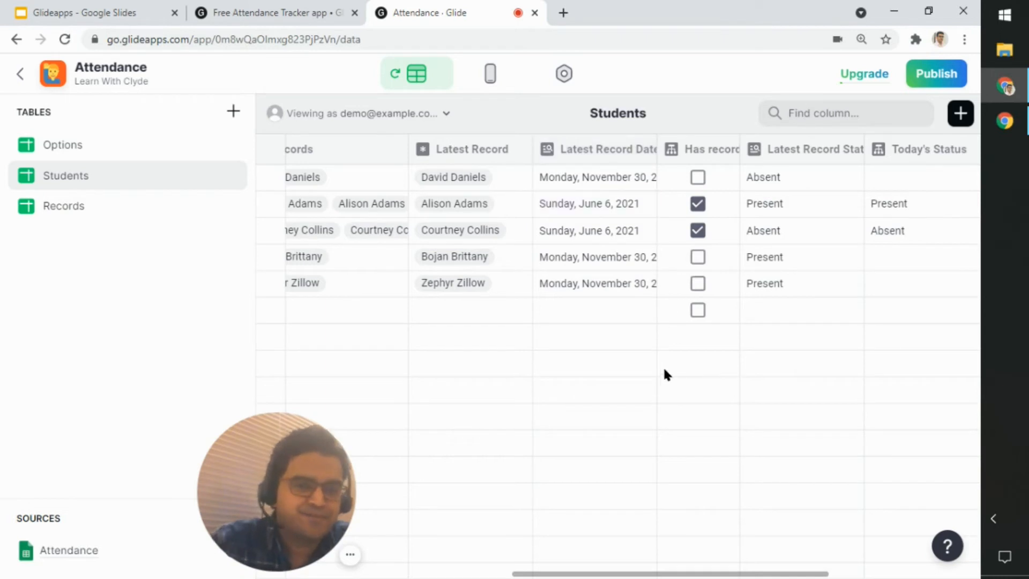
Step: Inspect the "Has record from today" column's If-Then-Else cases and the columns available for its condition, and close it without changes
left_click(729, 152)
left_click(722, 176)
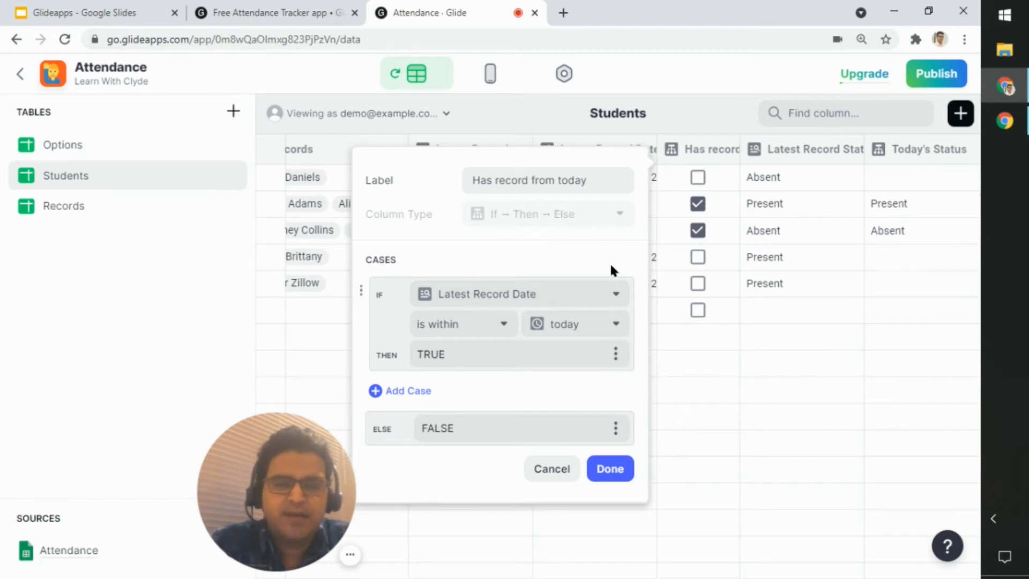
left_click(619, 296)
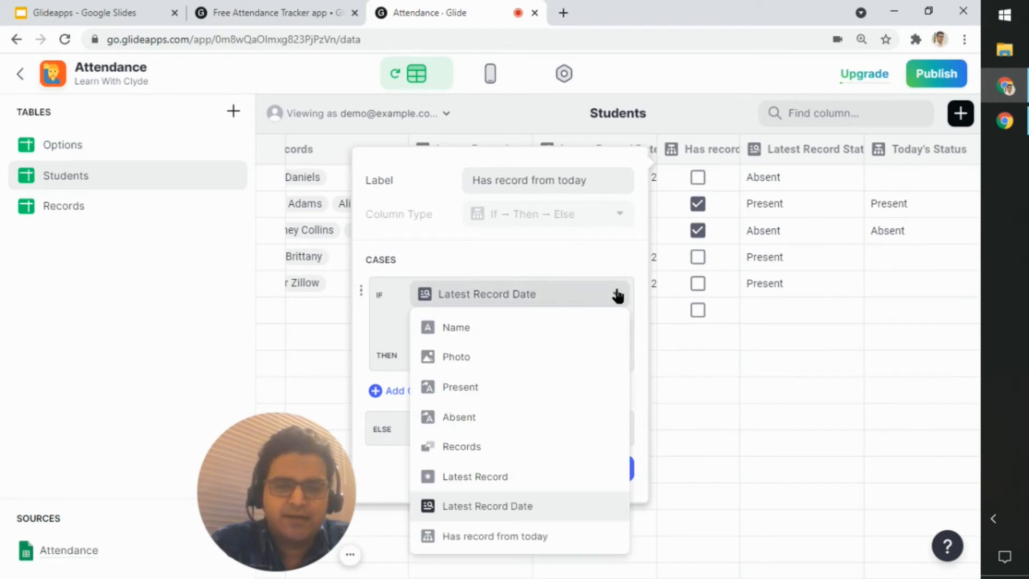
left_click(616, 295)
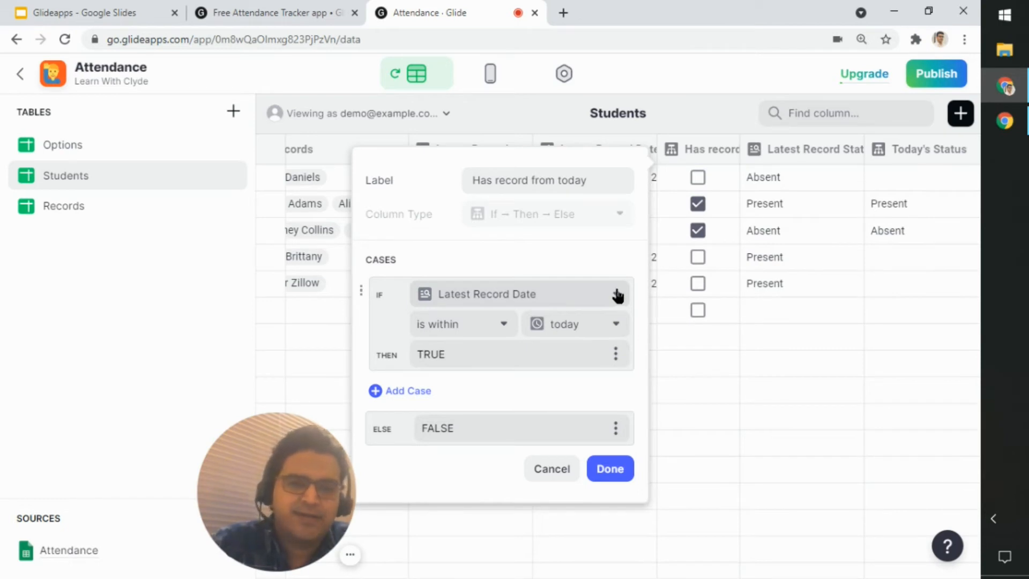
left_click(679, 319)
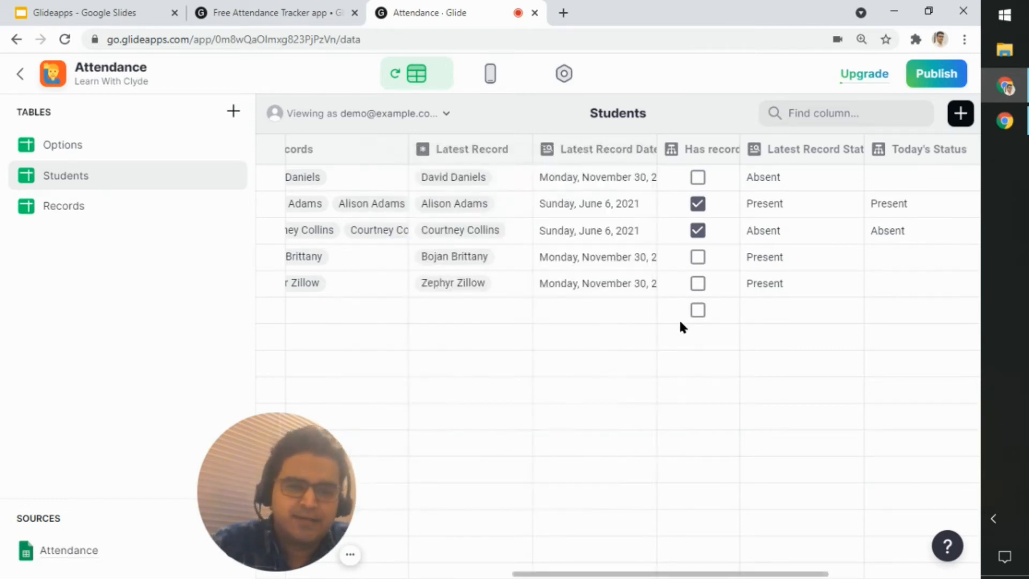
Step: Reopen the "Has record from today" column's configuration, inspect the comparison options for its "is within" condition, close it unchanged, and check the second and third students' dates
left_click(702, 151)
left_click(729, 150)
left_click(689, 189)
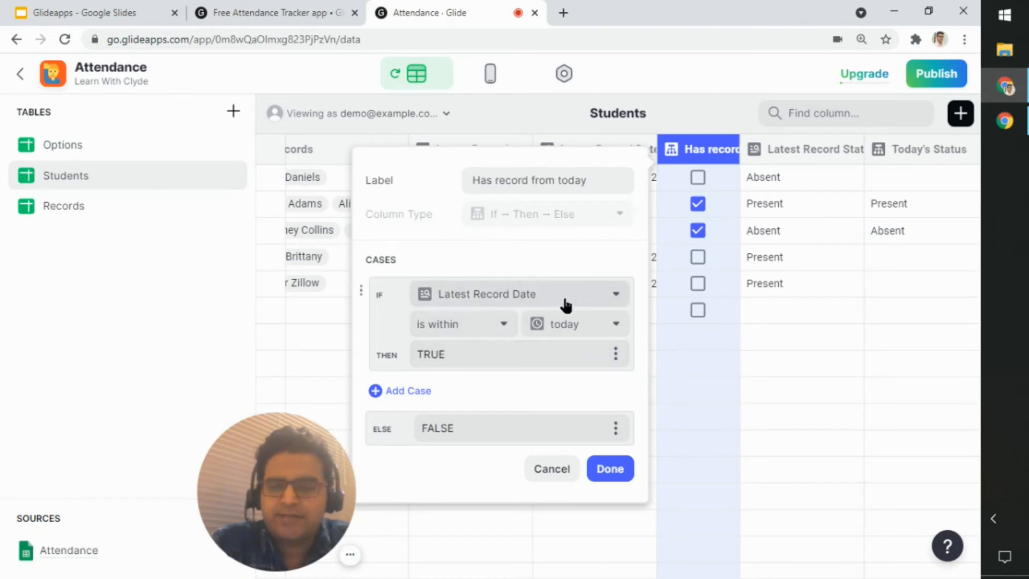
left_click(615, 326)
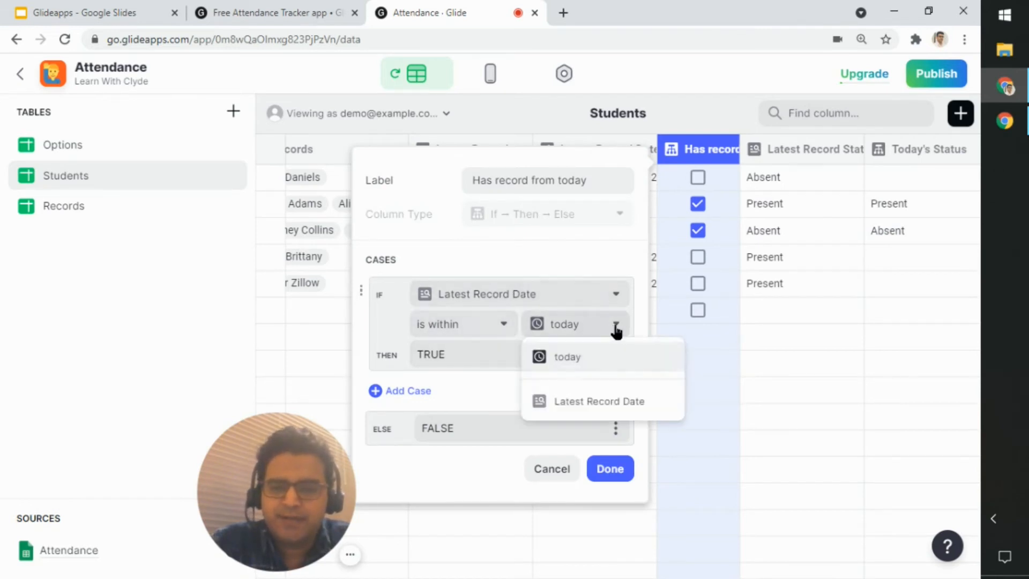
left_click(617, 328)
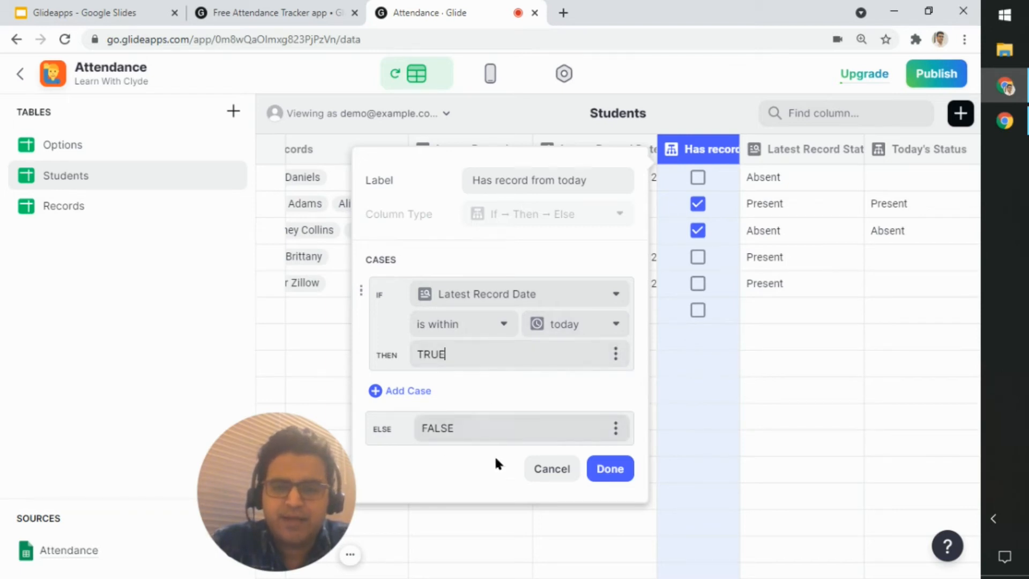
left_click(552, 478)
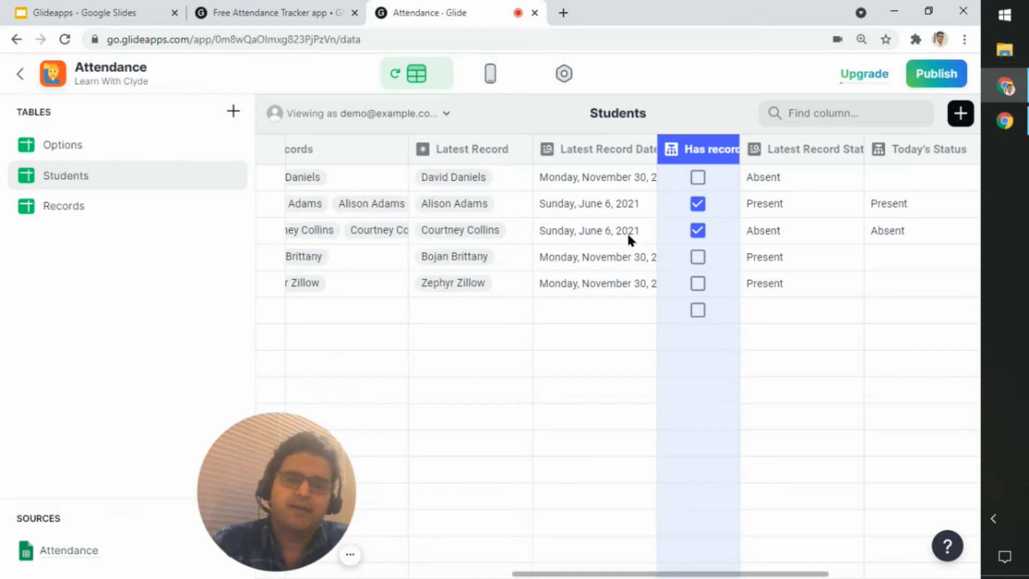
left_click(622, 203)
left_click(614, 239)
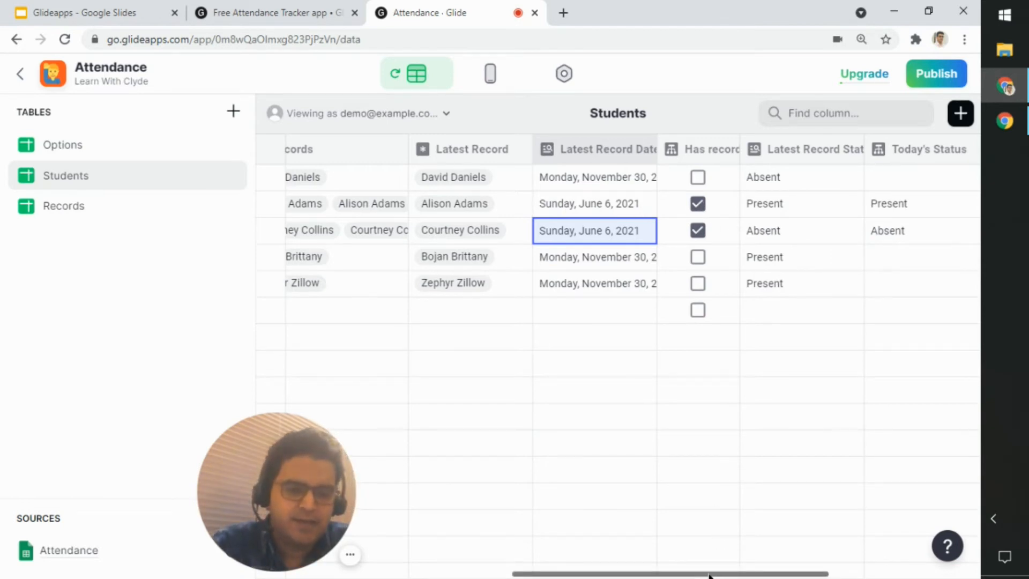
Step: Inspect the Latest Record Status column's lookup configuration and the fields available under Latest Record, and close it without changes
left_click_drag(710, 574, 758, 574)
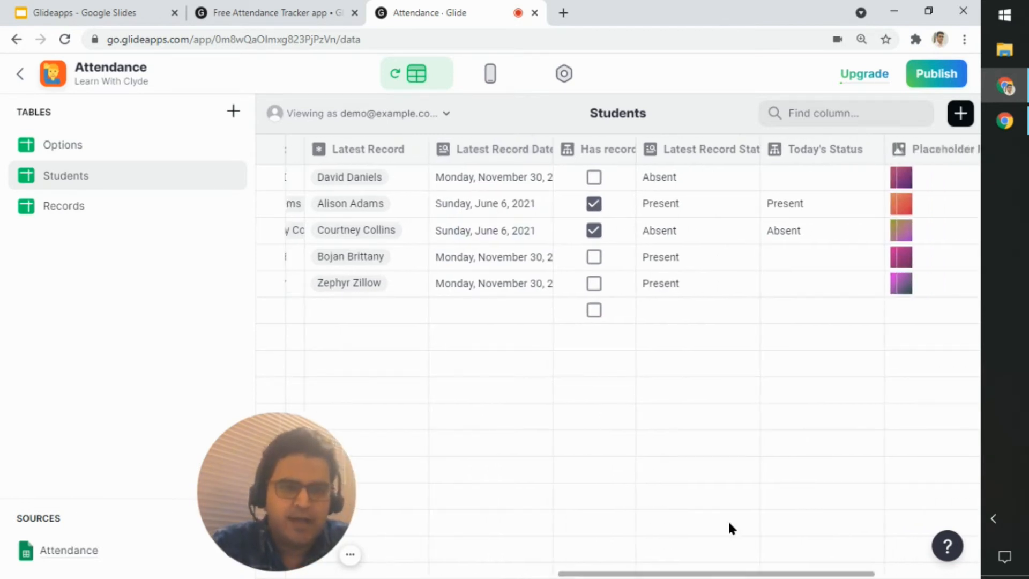
left_click(748, 150)
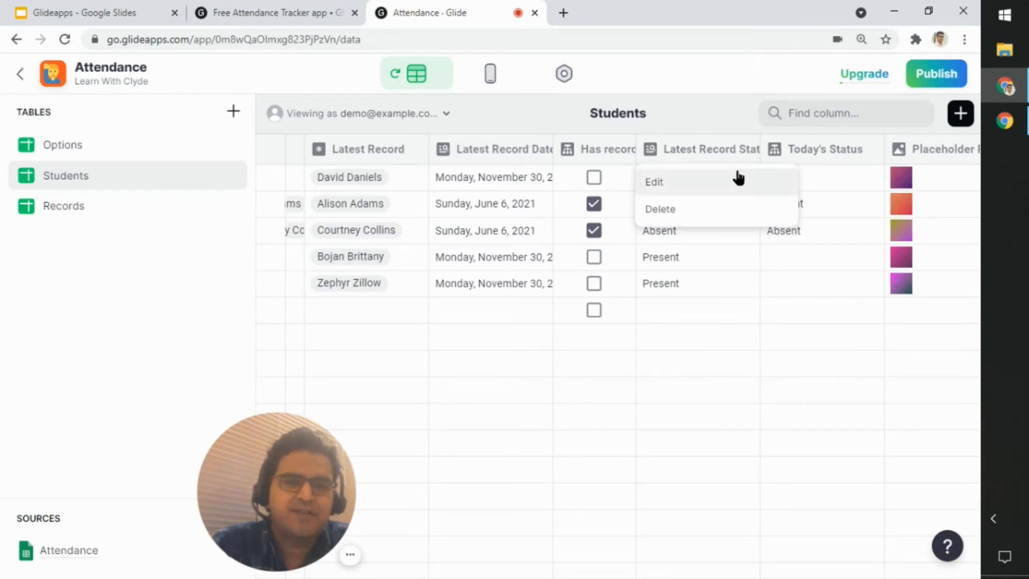
left_click(736, 183)
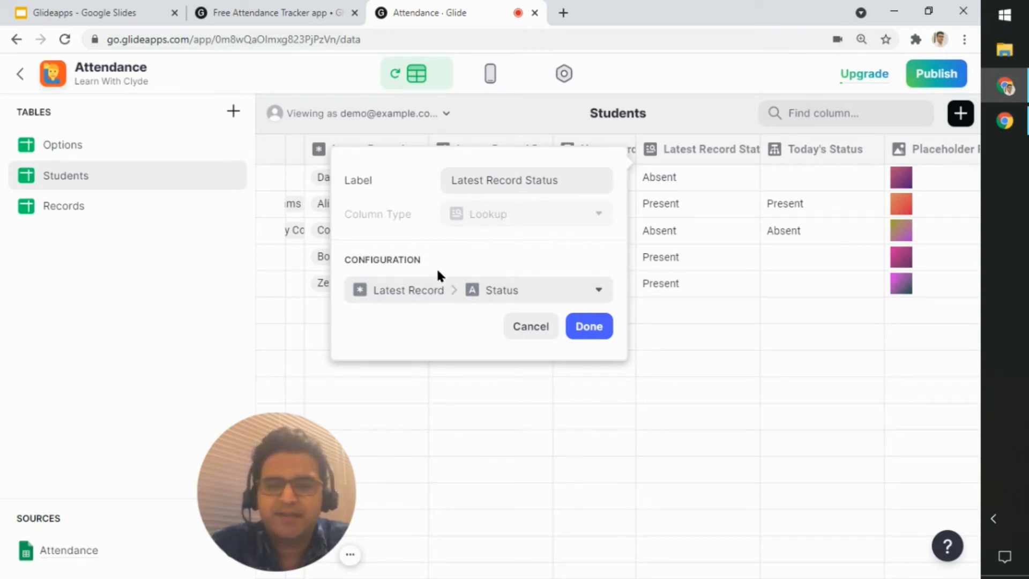
left_click(552, 302)
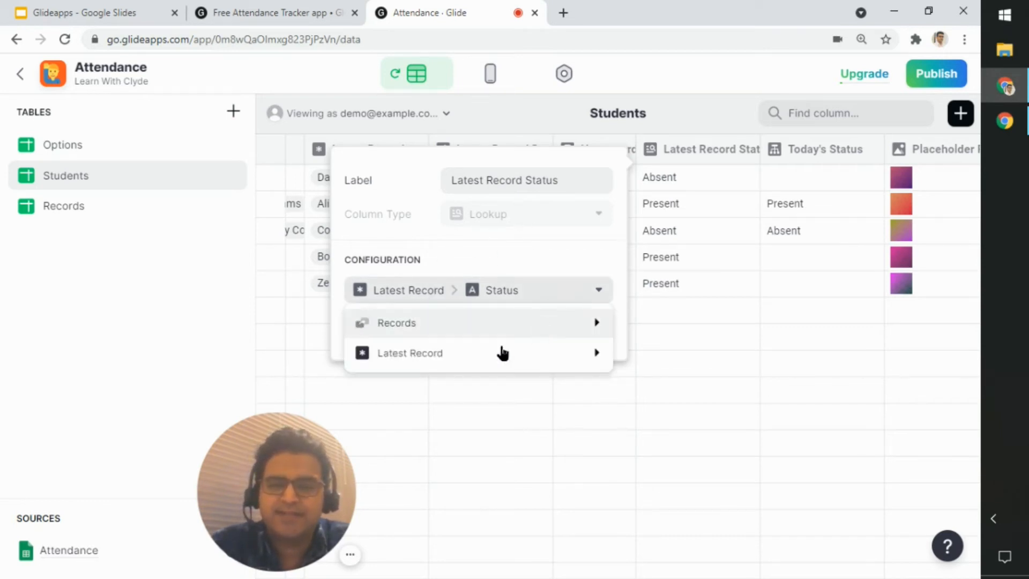
mouse_move(430, 361)
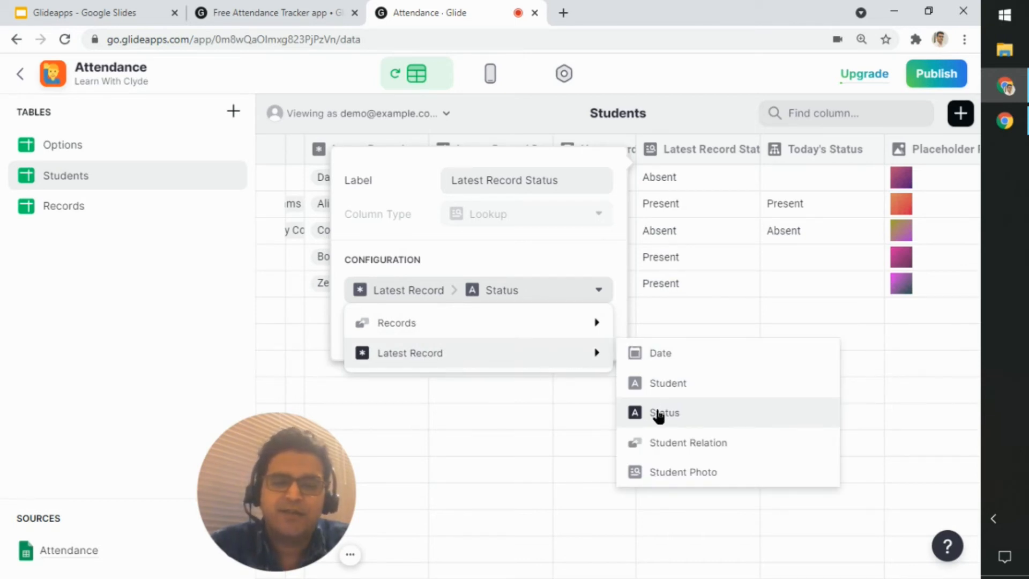
left_click(690, 399)
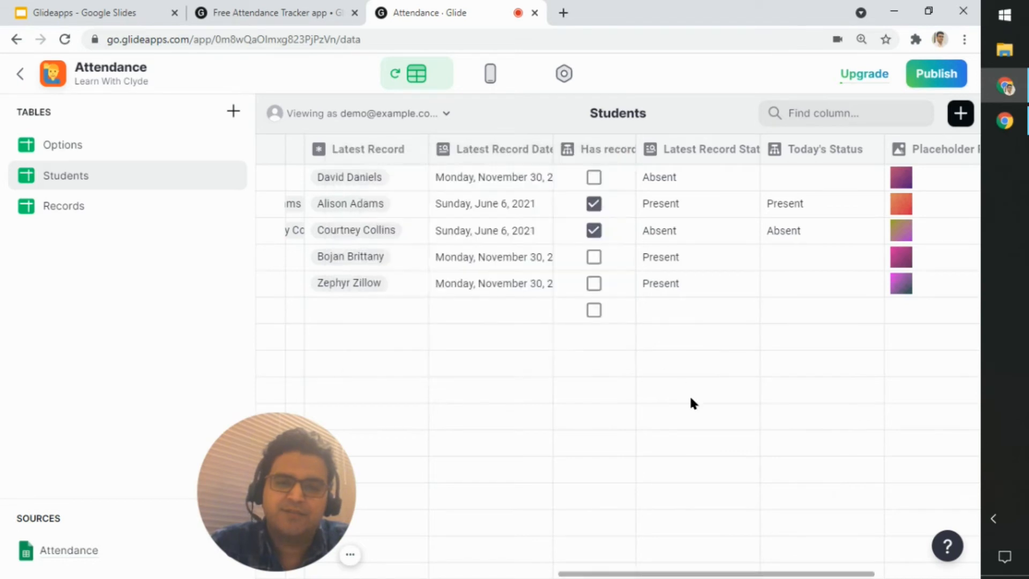
Step: Compare the first student's Latest Record Status with their Latest Record Date and the blank cells under Today's Status
left_click(698, 189)
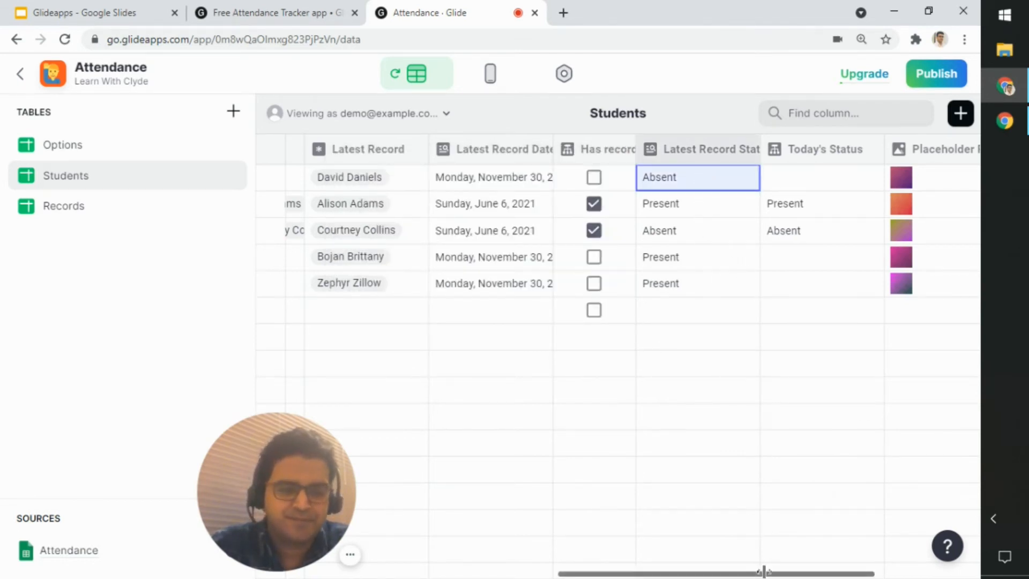
left_click(827, 284)
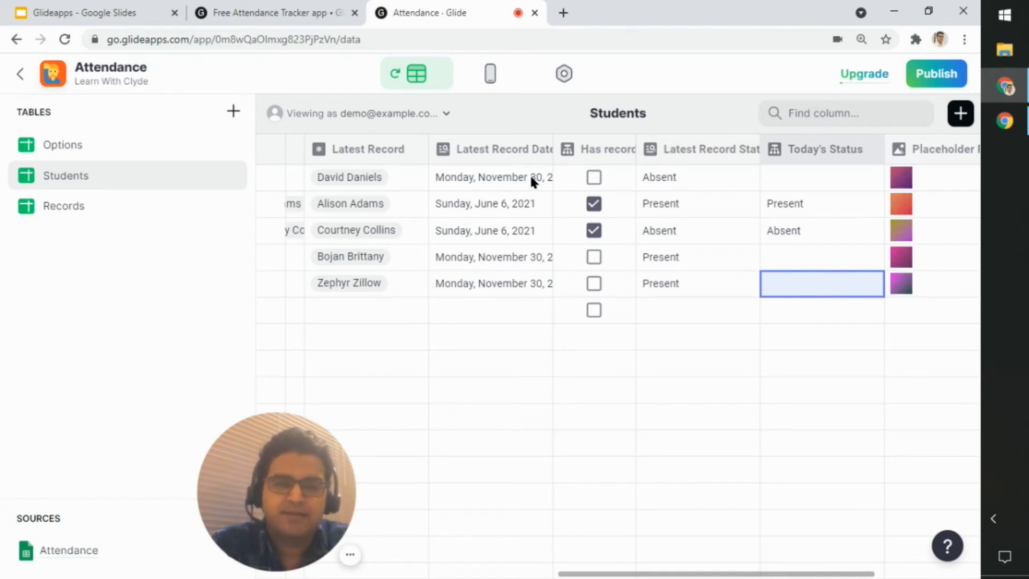
left_click(708, 176)
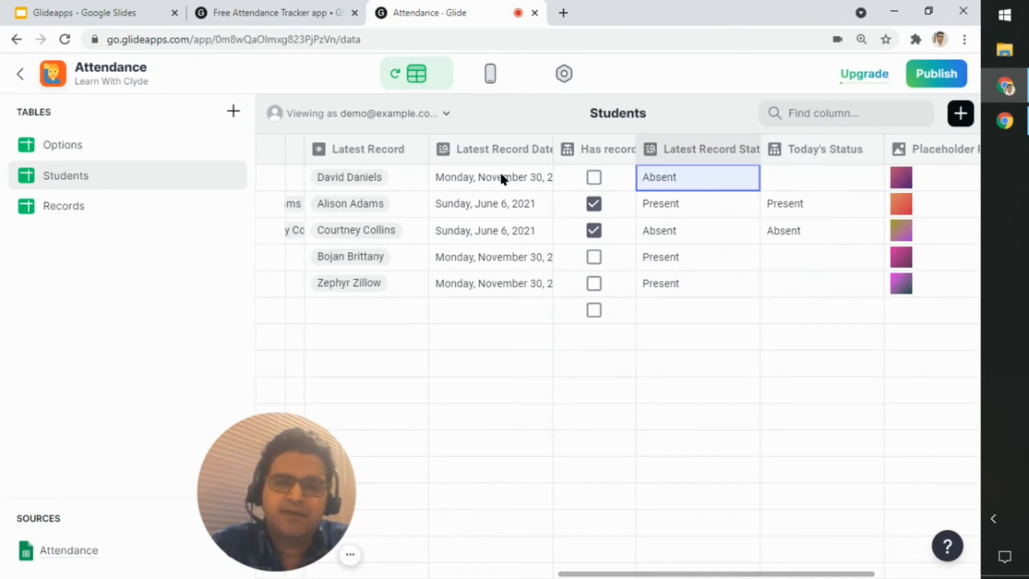
left_click(500, 174)
left_click(696, 177)
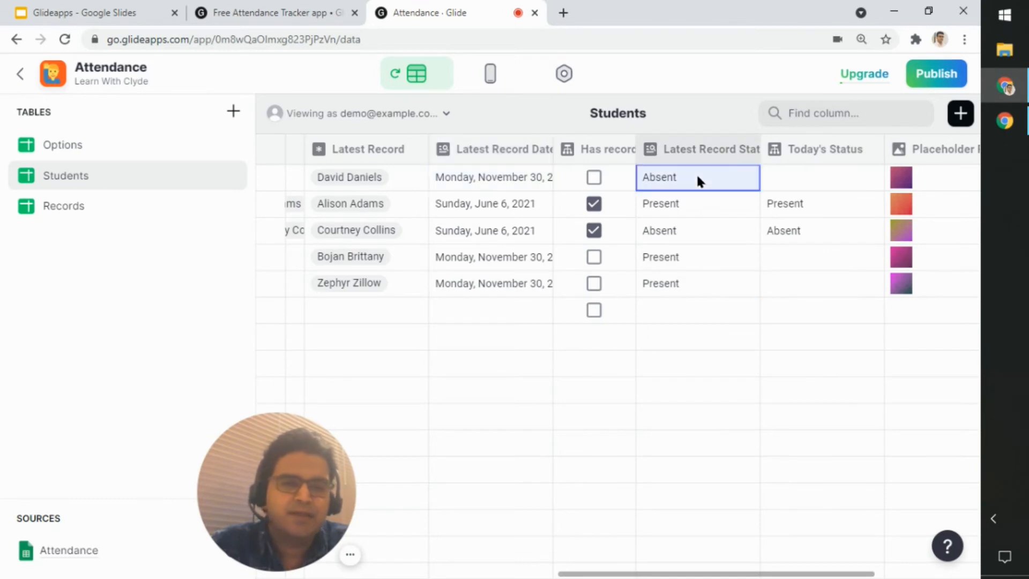
Step: Inspect the Today's Status column's If-Then-Else cases, close the configuration without changes, and check the column's values
left_click(839, 152)
left_click(869, 151)
left_click(844, 182)
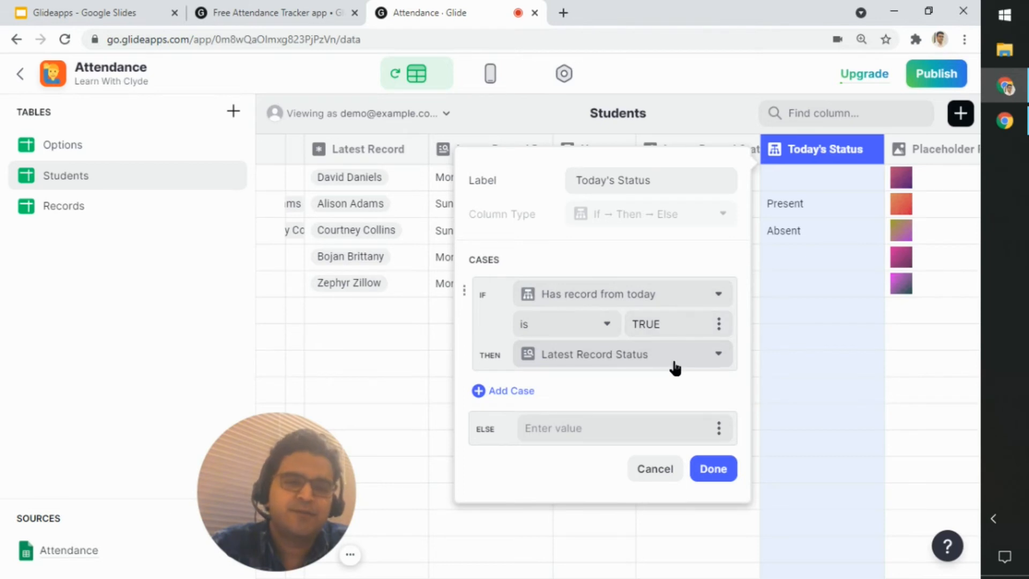
left_click(654, 469)
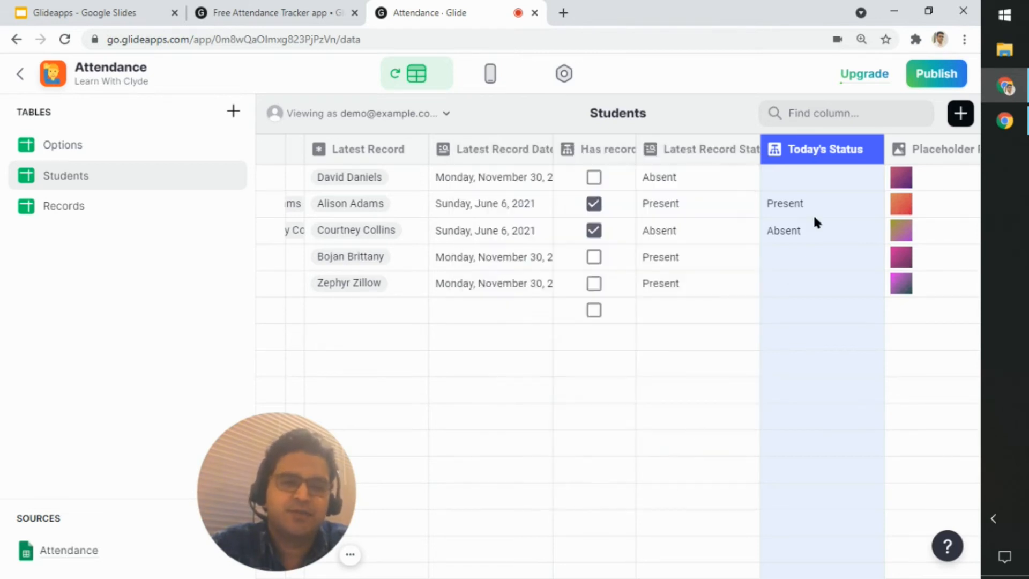
left_click(831, 255)
Step: Look at the Placeholder Photo column, inspect the Resolved Photo column's If-Then-Else cases, close them unchanged, and look back over the latest-record columns
left_click_drag(742, 572, 856, 569)
left_click(730, 157)
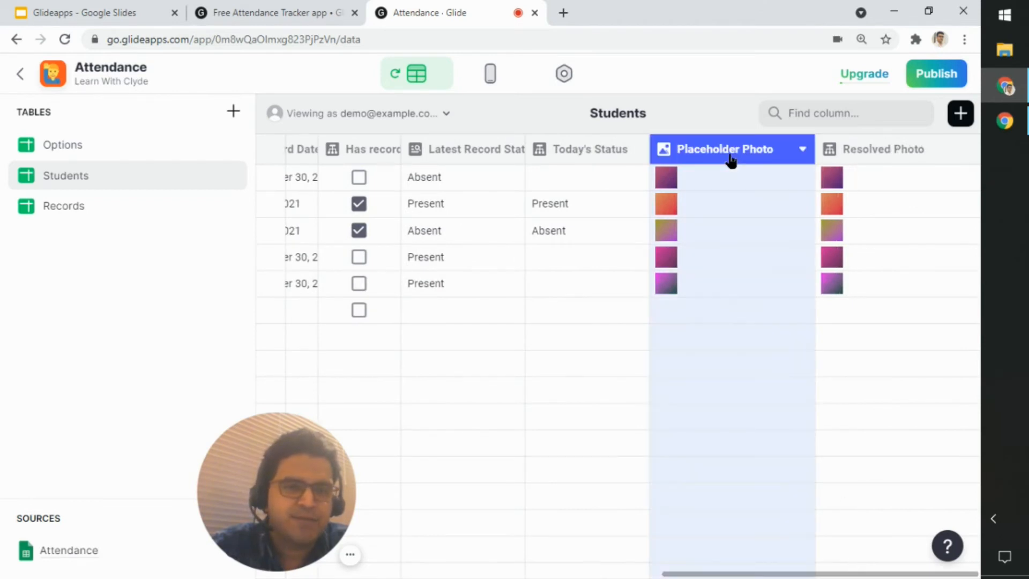
left_click(946, 158)
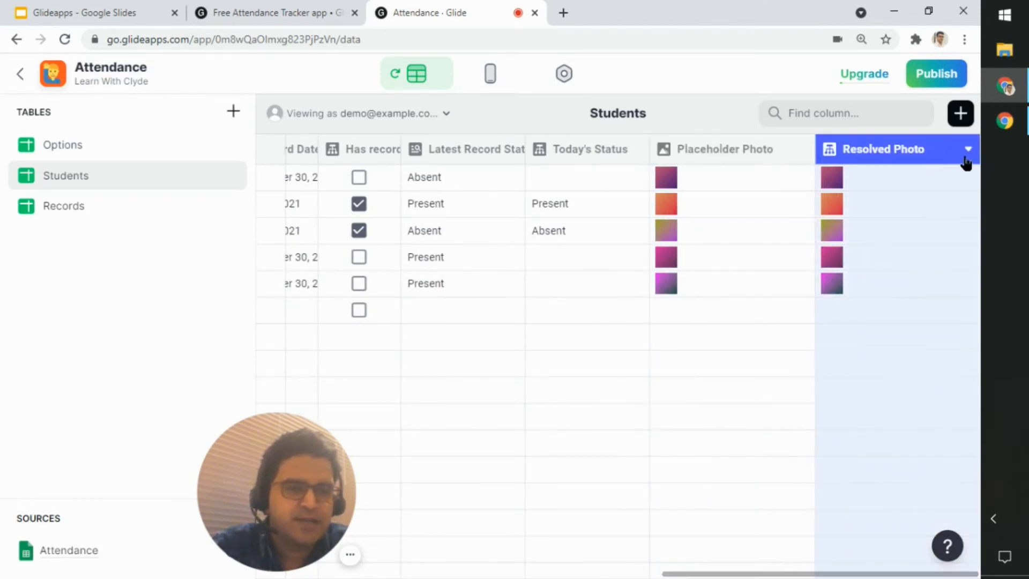
left_click(967, 150)
left_click(925, 179)
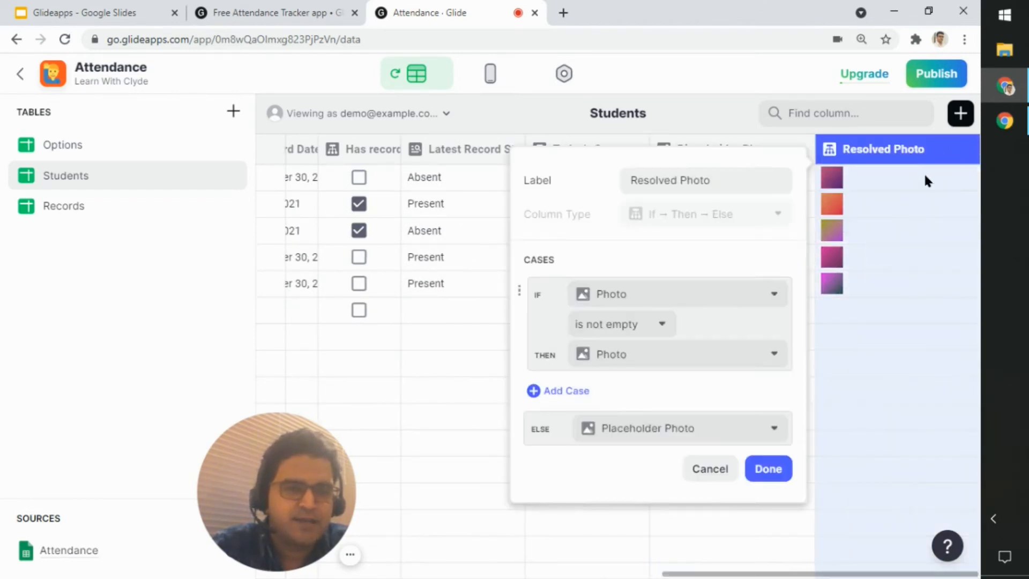
left_click(706, 464)
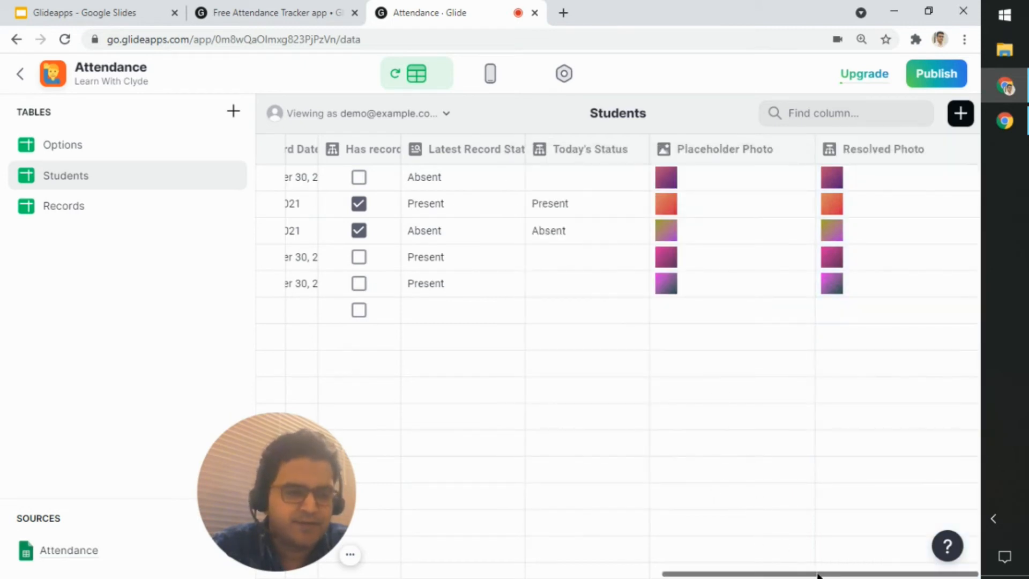
scroll(749, 567, "left", 5)
scroll(694, 564, "left", 1)
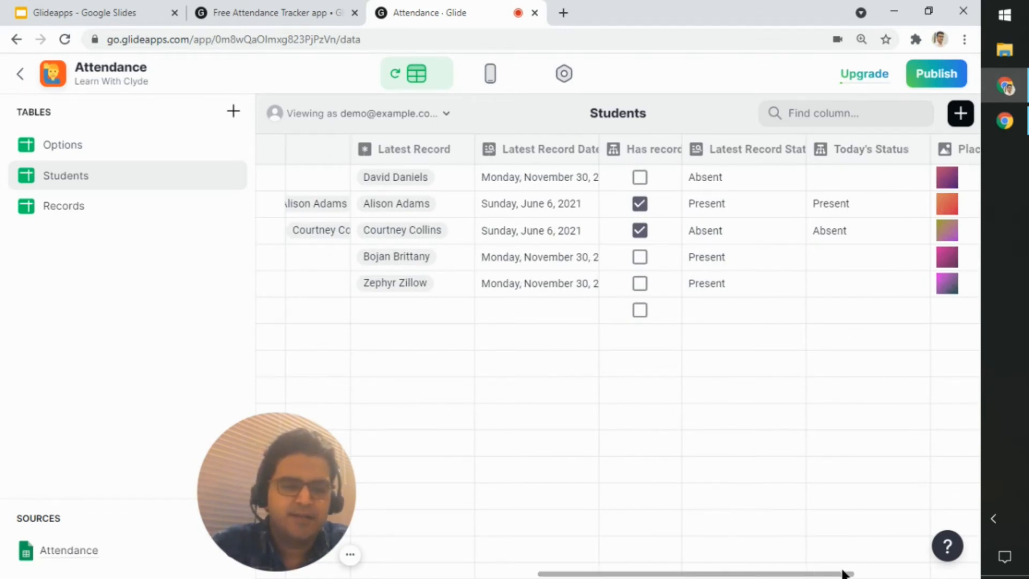
mouse_move(850, 575)
left_mouse_down()
mouse_move(971, 572)
mouse_move(864, 568)
left_mouse_up()
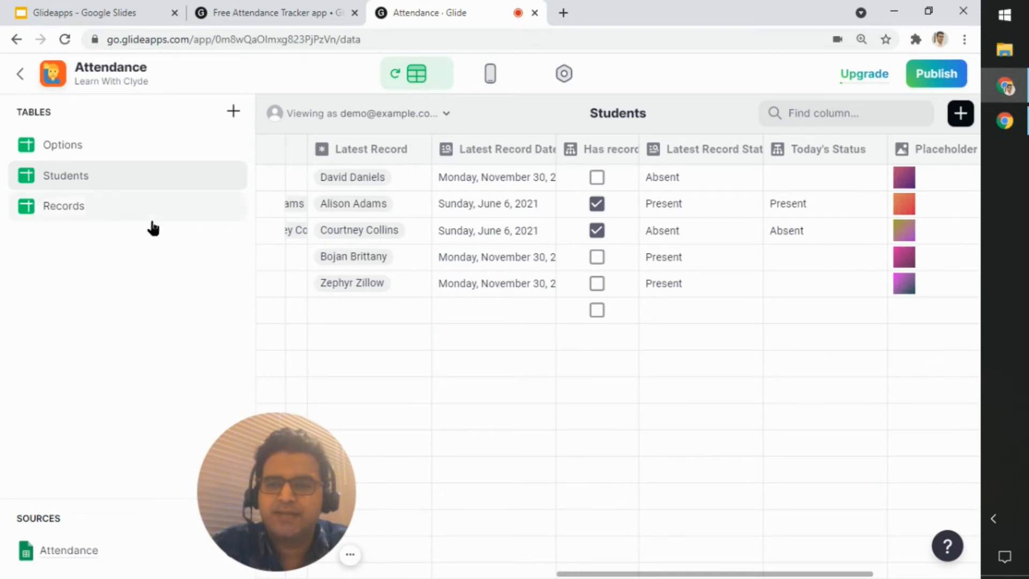
Step: Open the Records table and review the date, student and status of the November 30 and June 6, 2021 entries
left_click(108, 216)
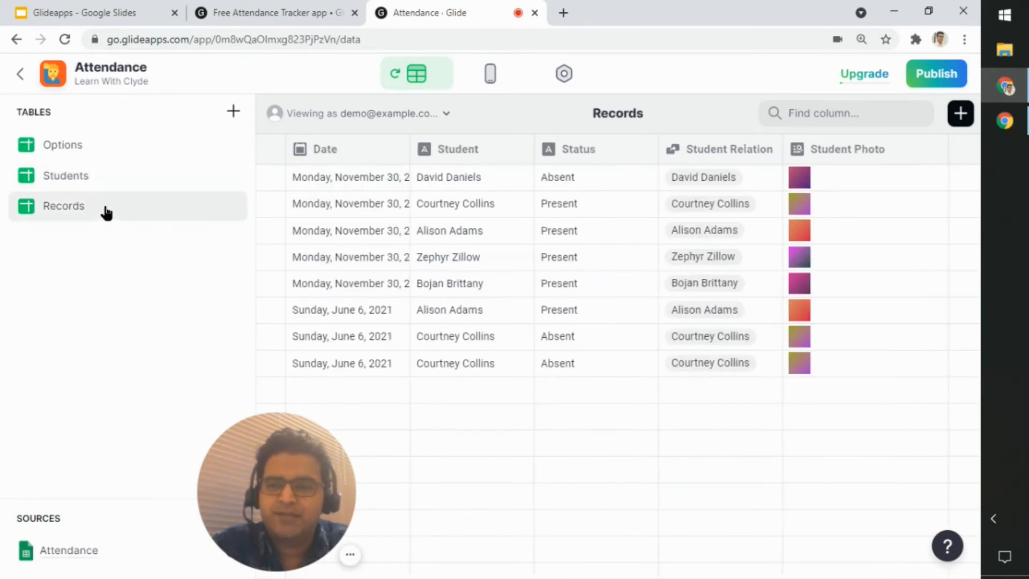
left_click(352, 189)
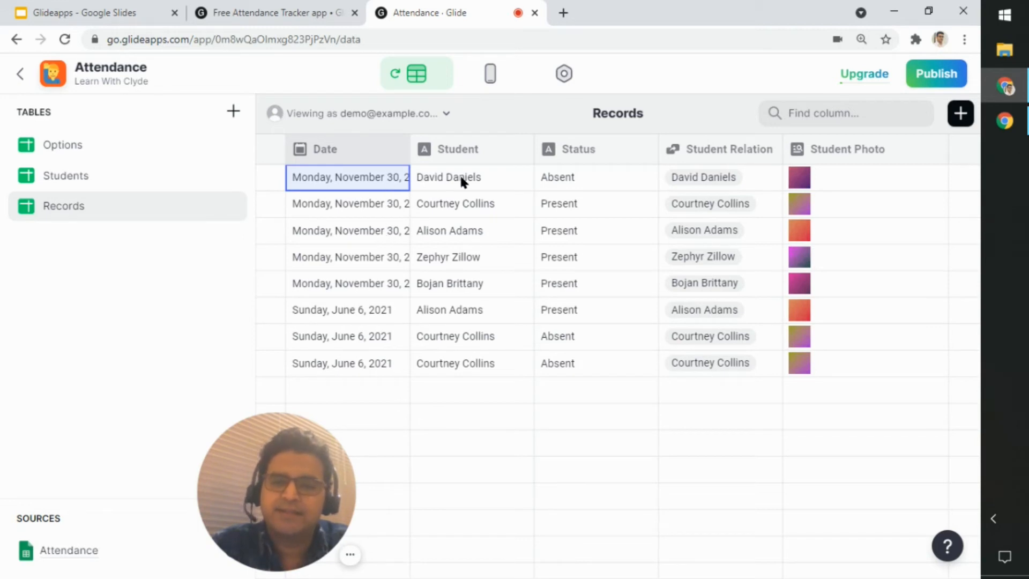
left_click(448, 182)
left_click_drag(610, 173, 337, 285)
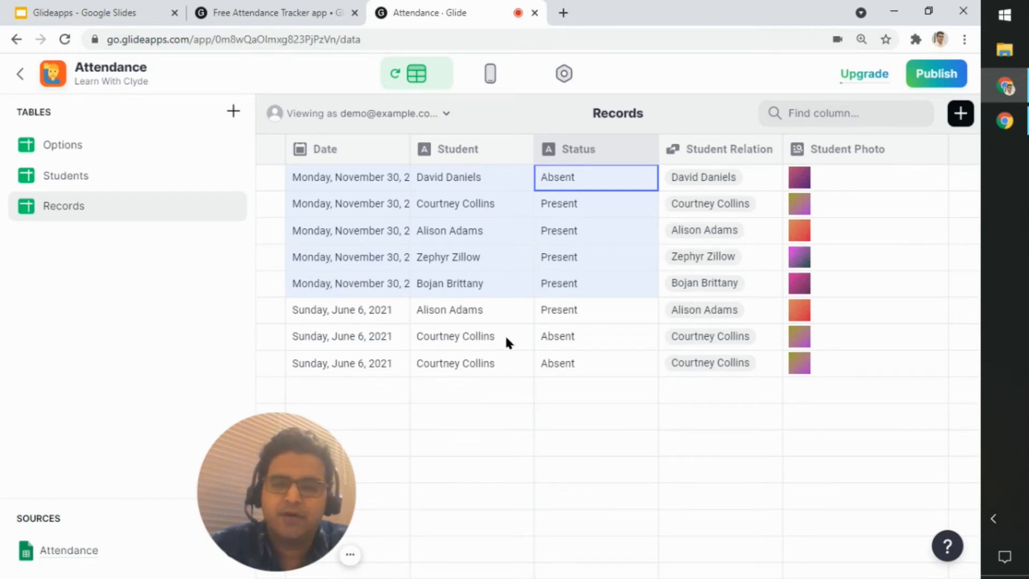
left_click_drag(332, 309, 579, 339)
left_click(582, 360)
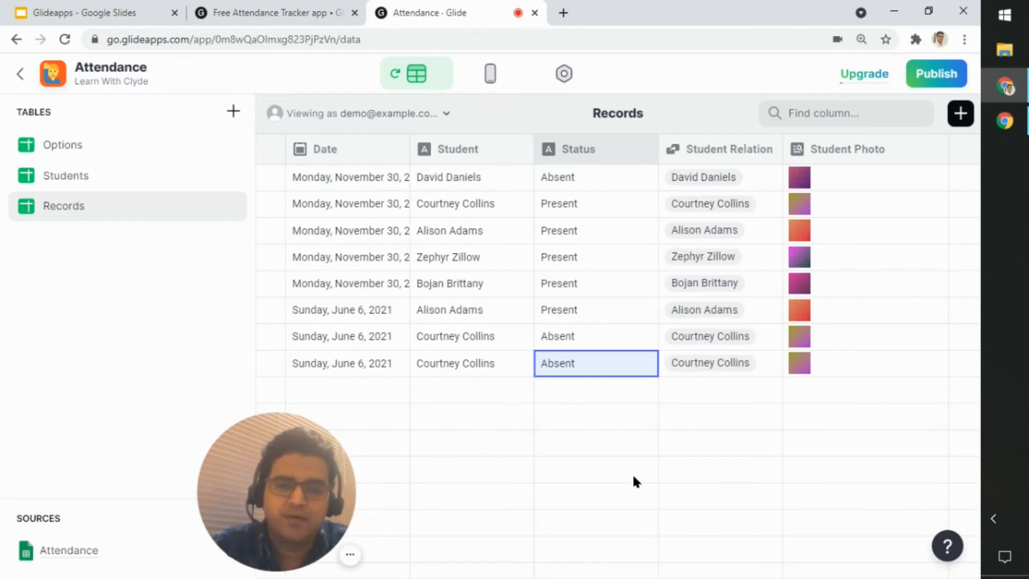
left_click(481, 568)
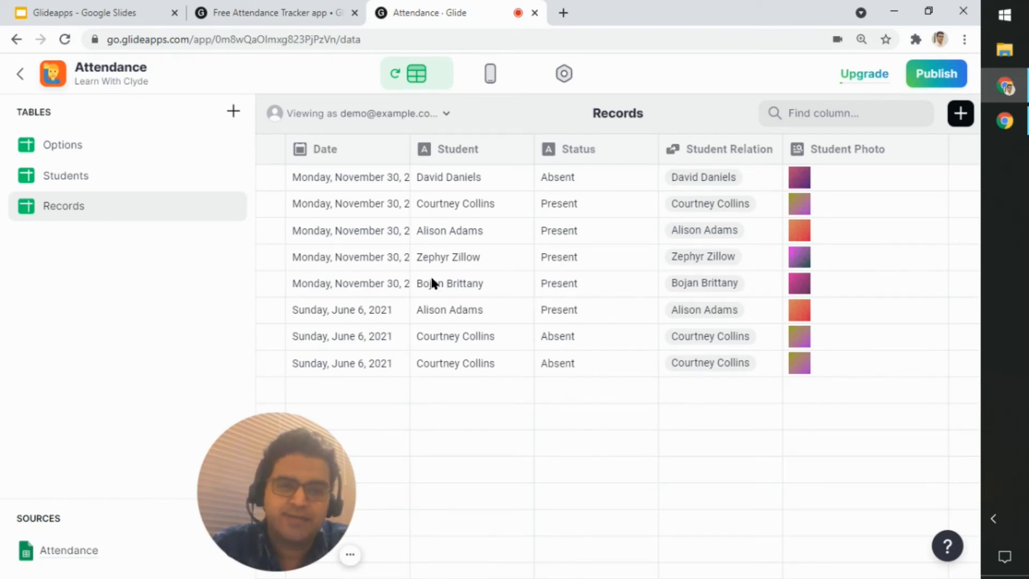
Step: Return to the Students table and review the first three students' Latest Record Date values and the first student's Latest Record Status
left_click(129, 174)
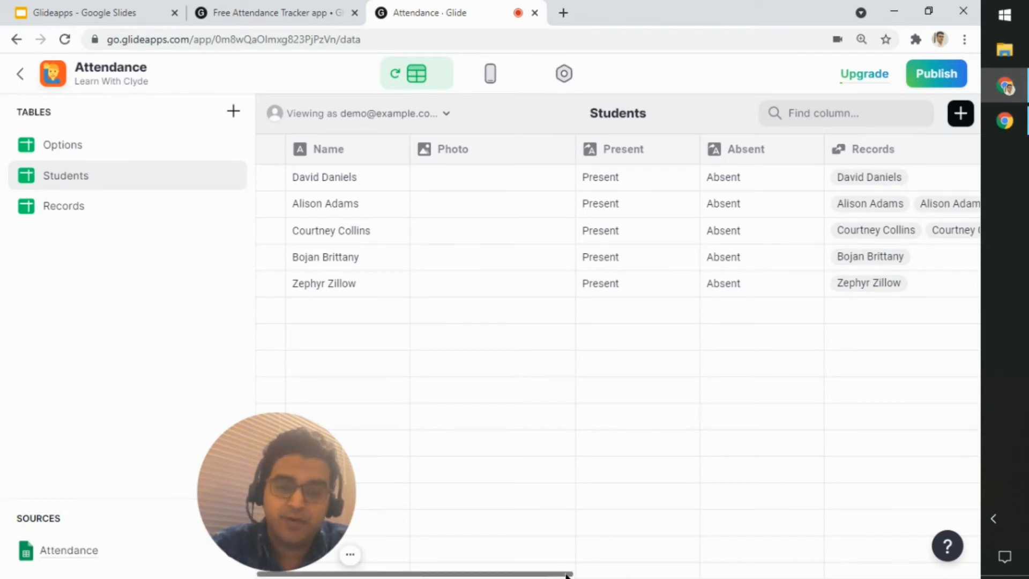
left_click_drag(581, 574, 830, 575)
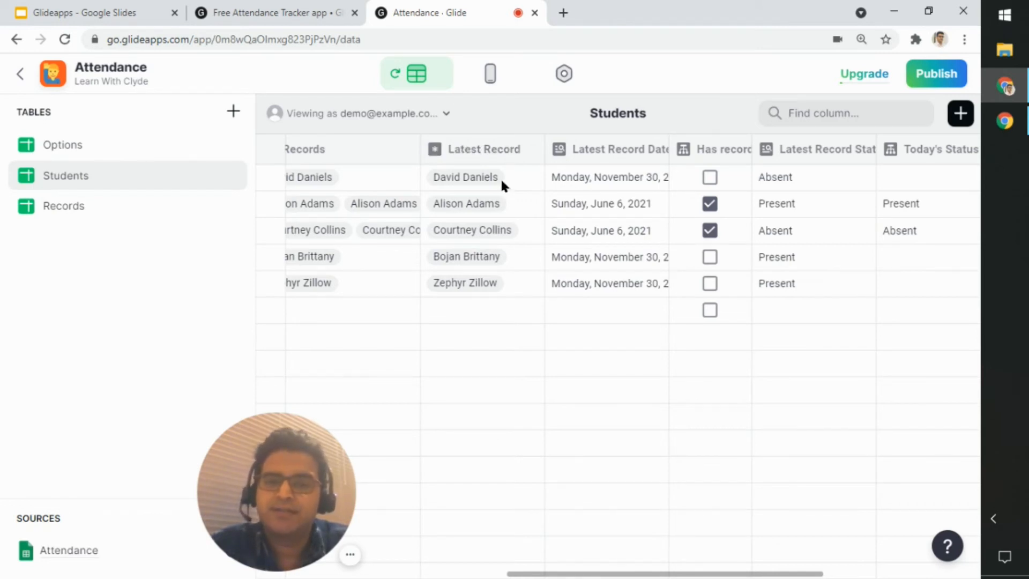
left_click(631, 150)
left_click(627, 185)
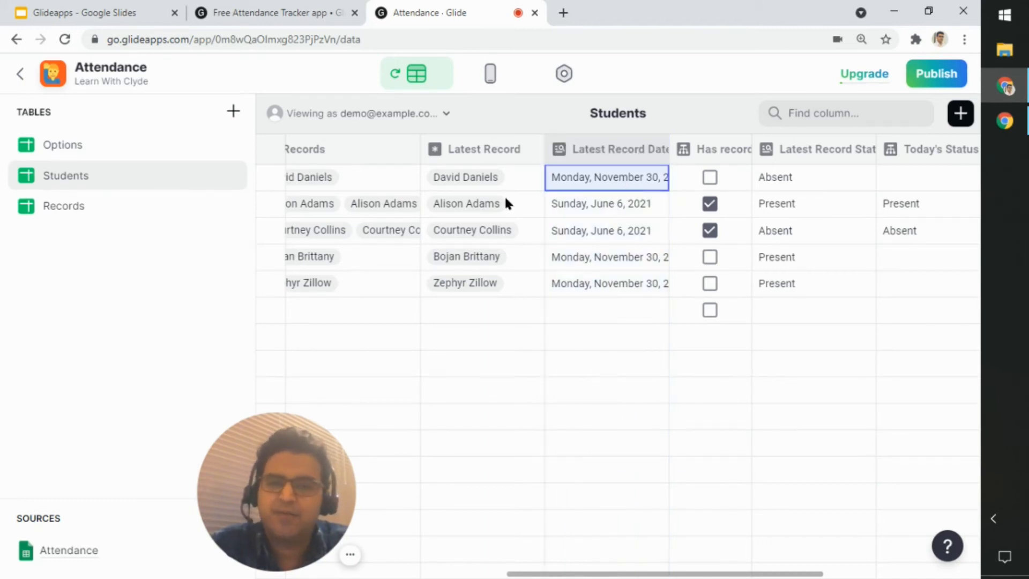
left_click(586, 202)
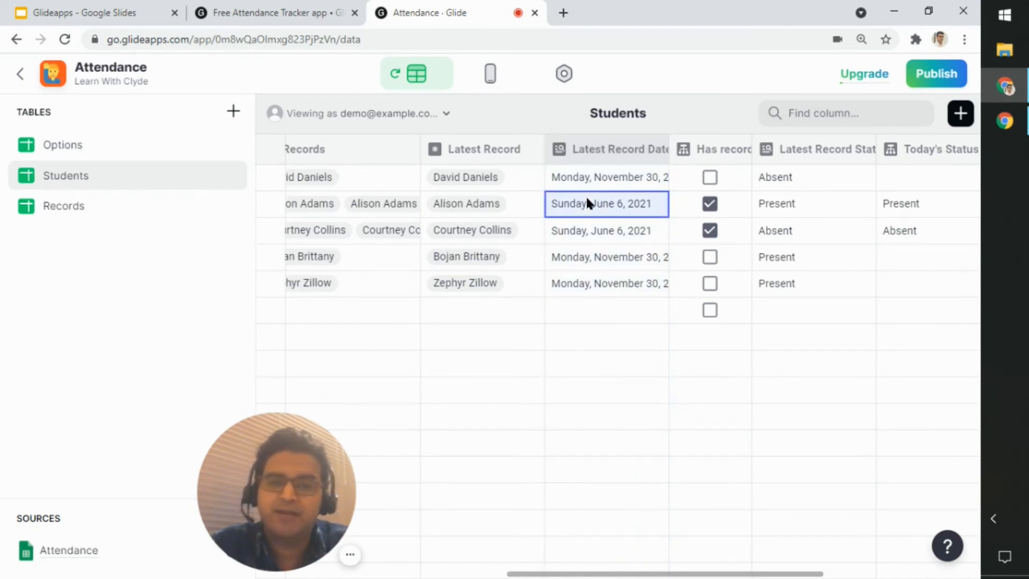
left_click(598, 231)
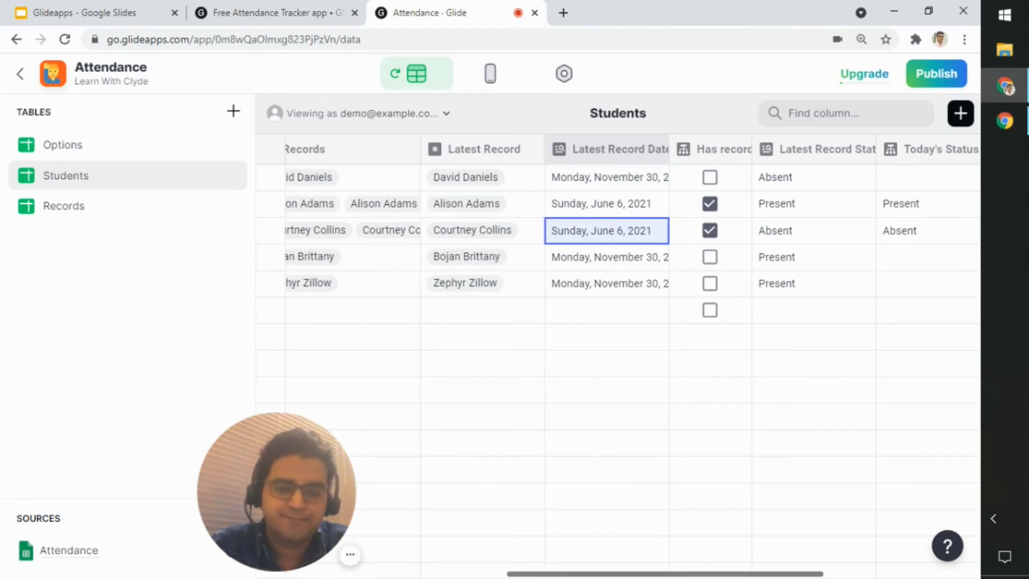
left_click_drag(599, 574, 643, 575)
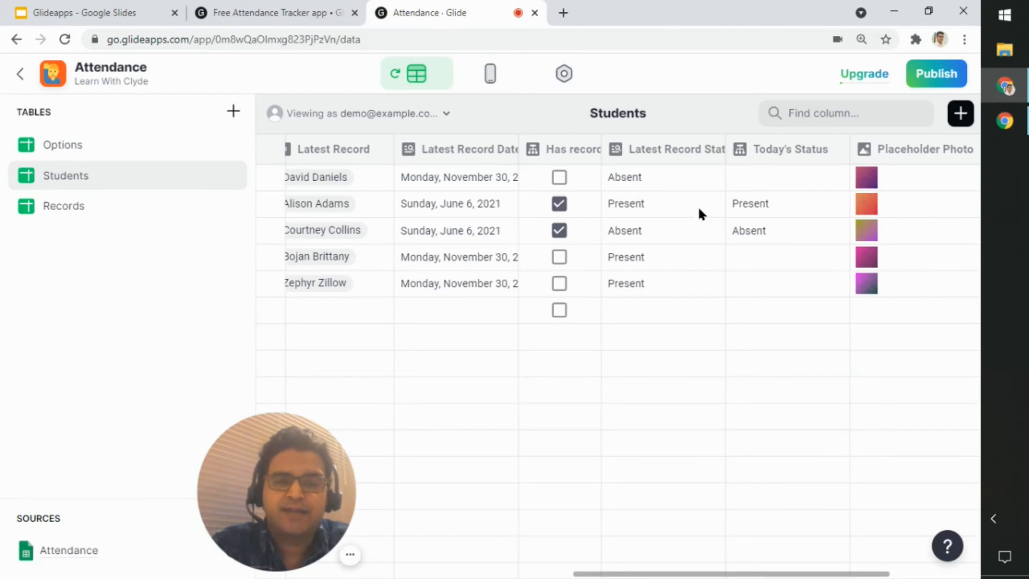
left_click(682, 187)
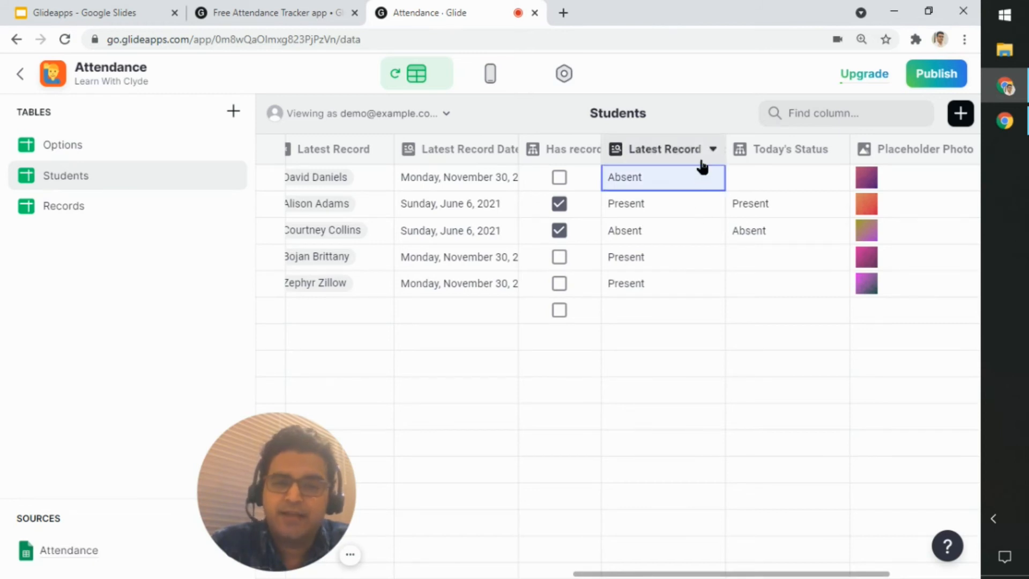
Step: Review the Today's Status column in the Students table, comparing the second and third students' values with their Latest Record Status
left_click(805, 157)
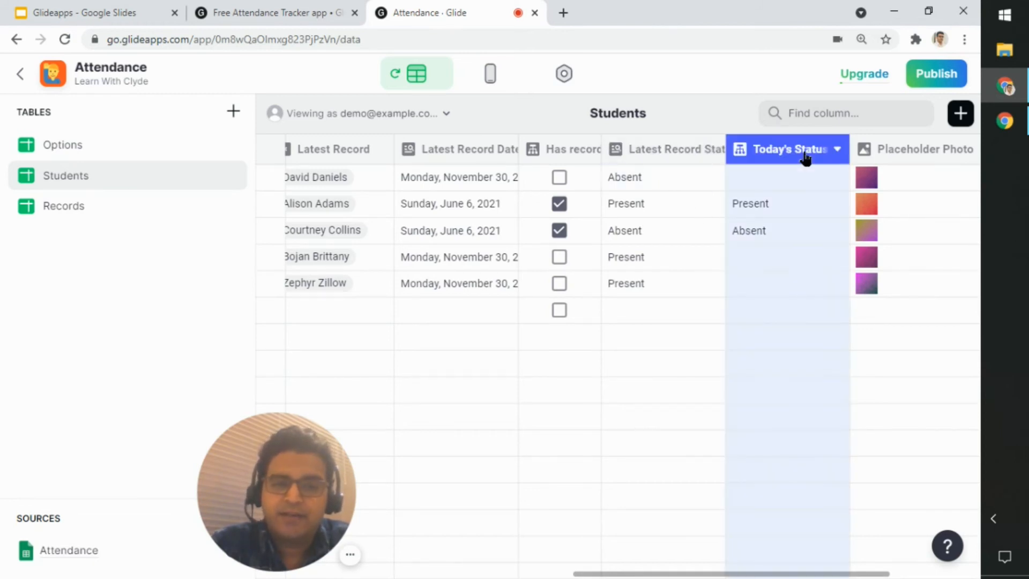
left_click(797, 202)
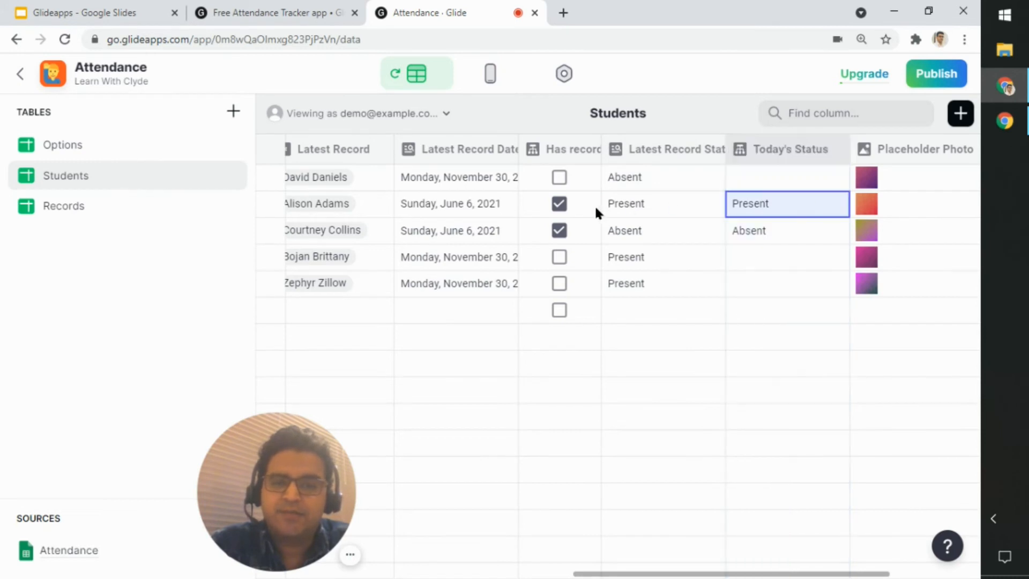
left_click(770, 243)
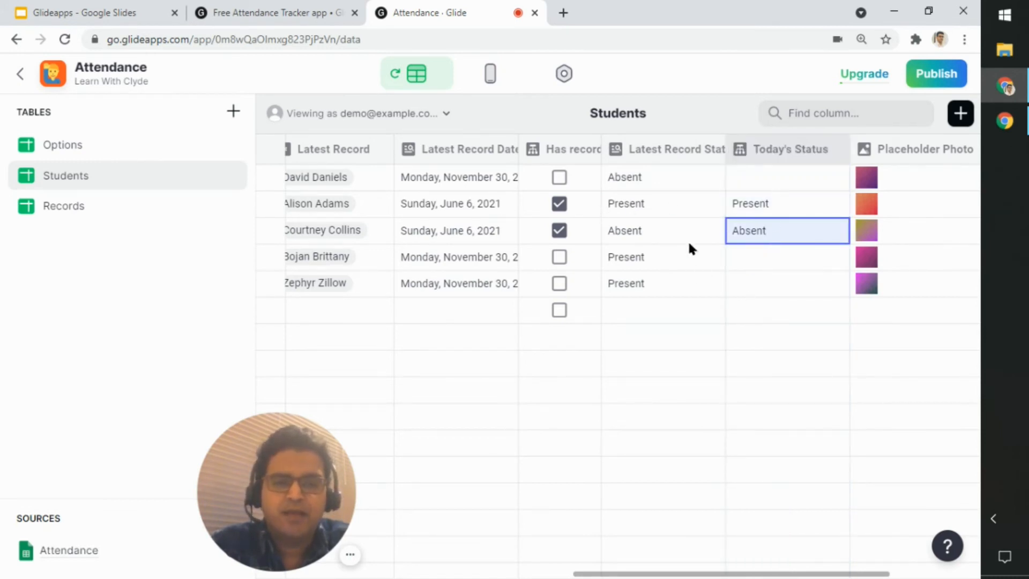
left_click_drag(674, 181, 811, 303)
left_click(811, 335)
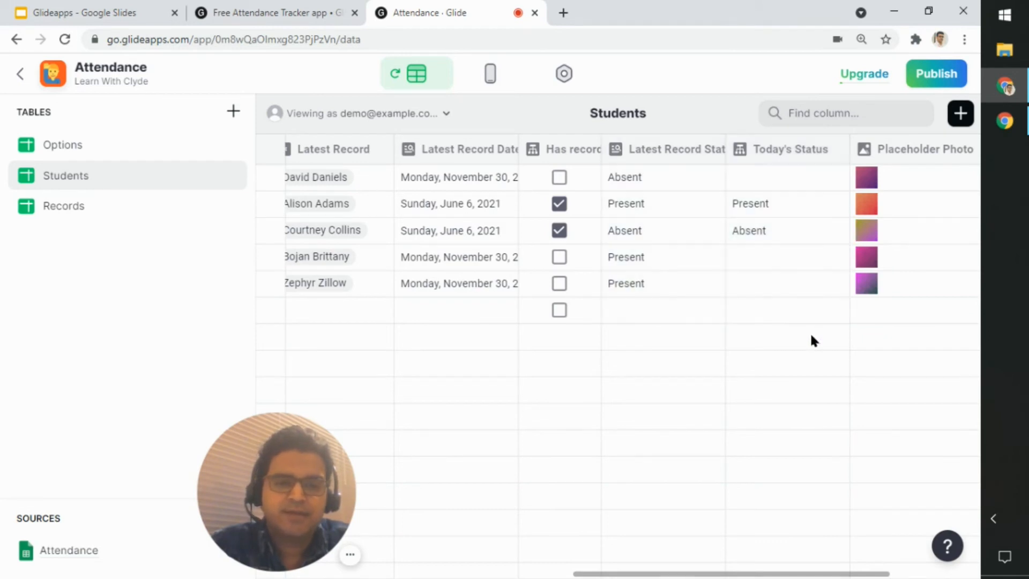
scroll(629, 357, "right", 4)
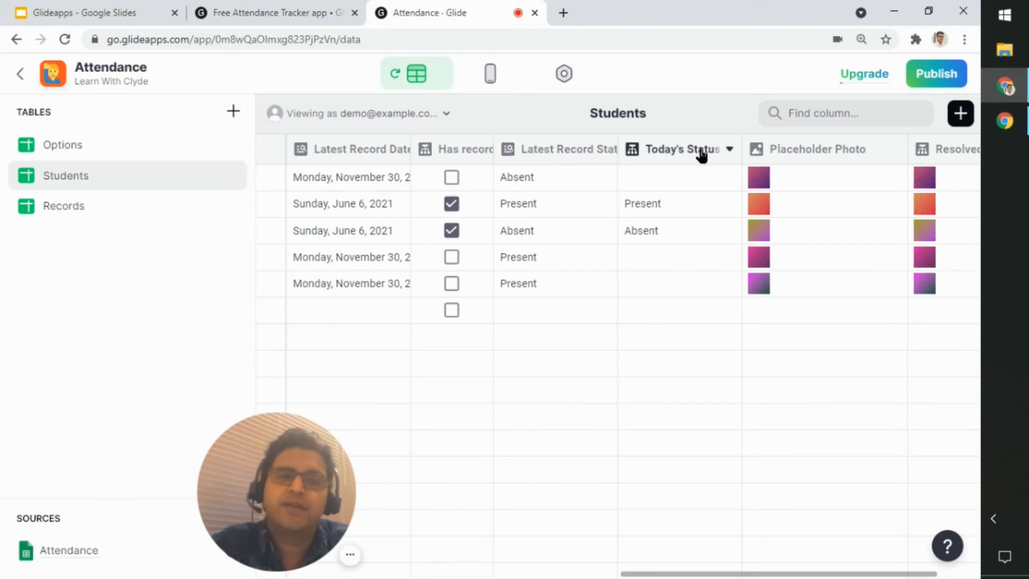
Step: Check the first student's Latest Record Status, Latest Record Date and Today's Status cells in the Students table
left_click(544, 178)
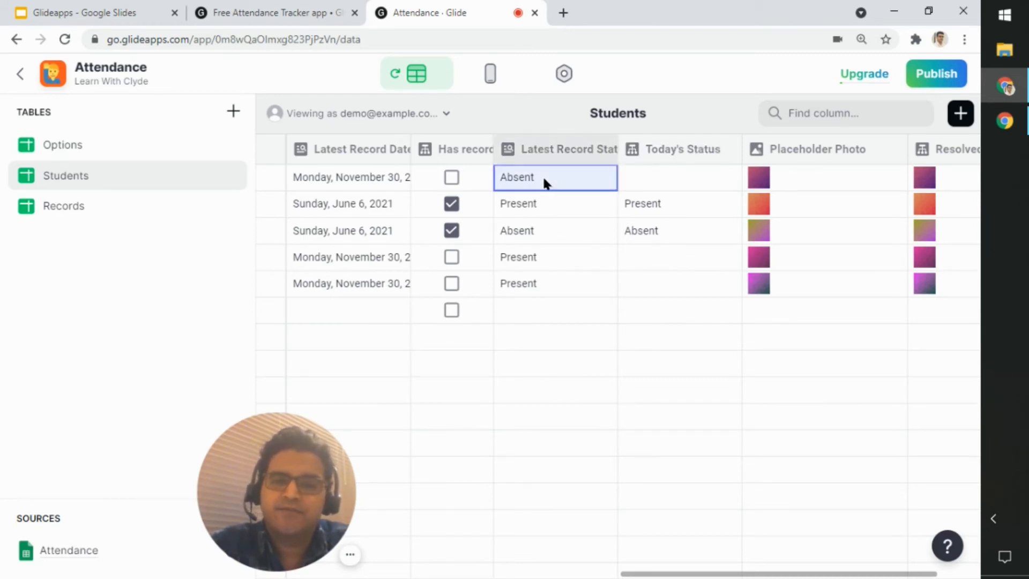
left_click(357, 177)
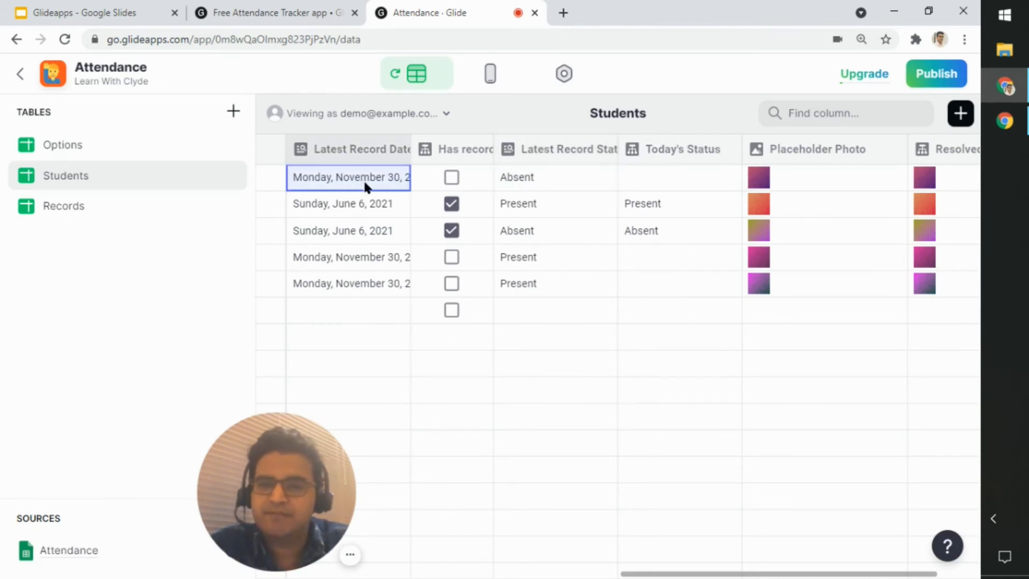
left_click(603, 186)
left_click(673, 182)
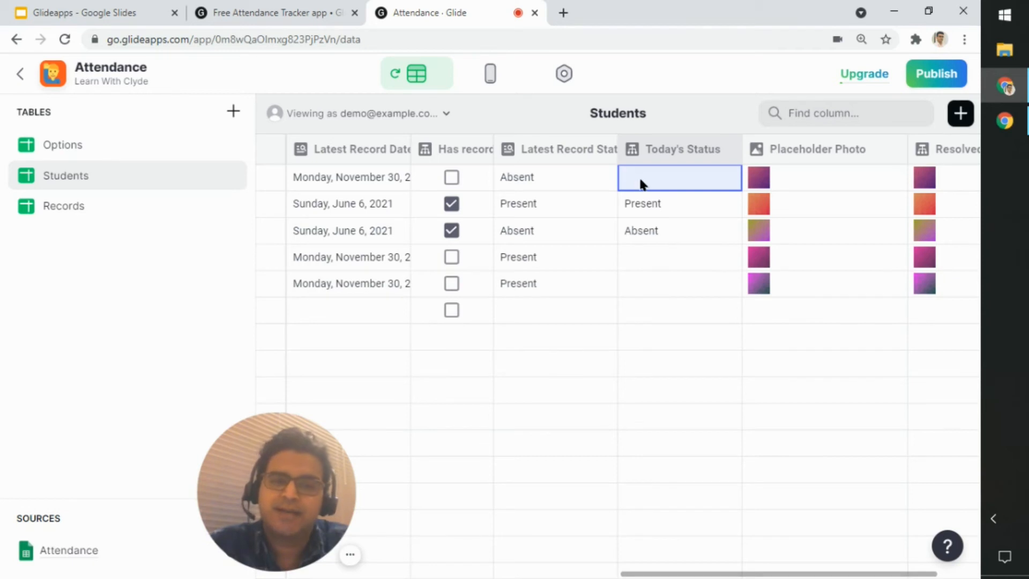
Step: Return to the app layout, open the second student under To be recorded, and select the Mark Present button component
left_click(111, 155)
left_click(488, 81)
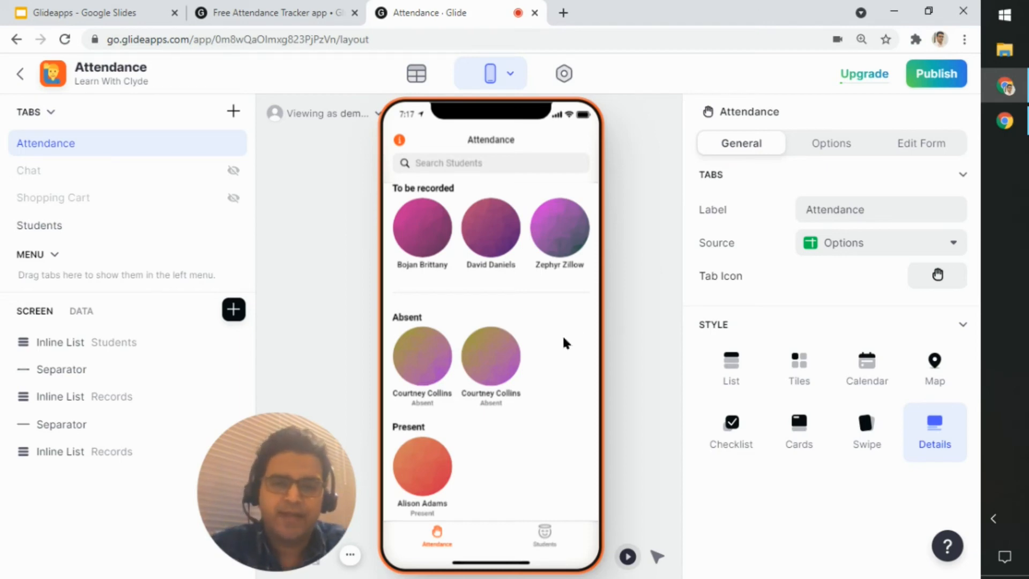
left_click(480, 246)
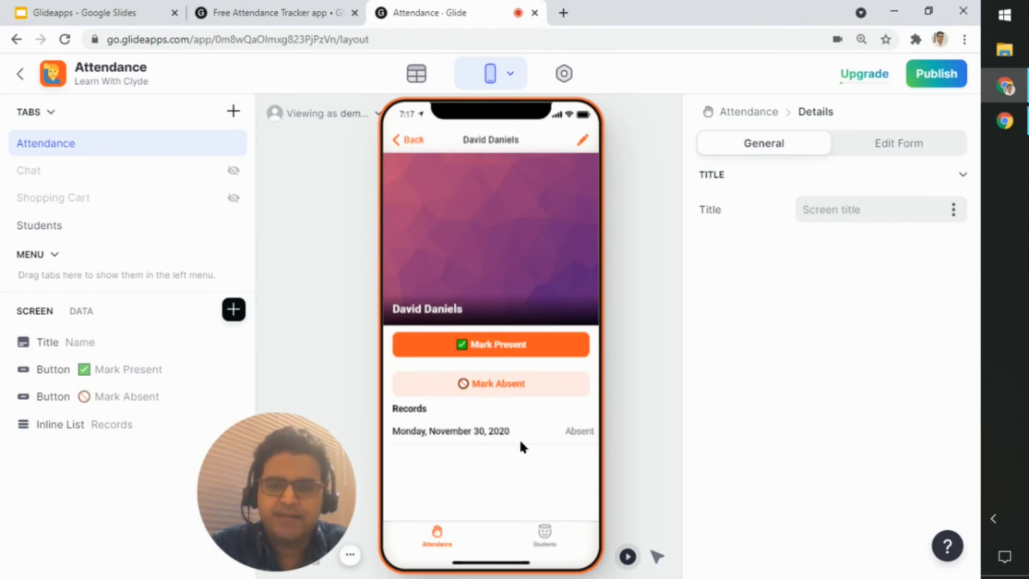
left_click(51, 374)
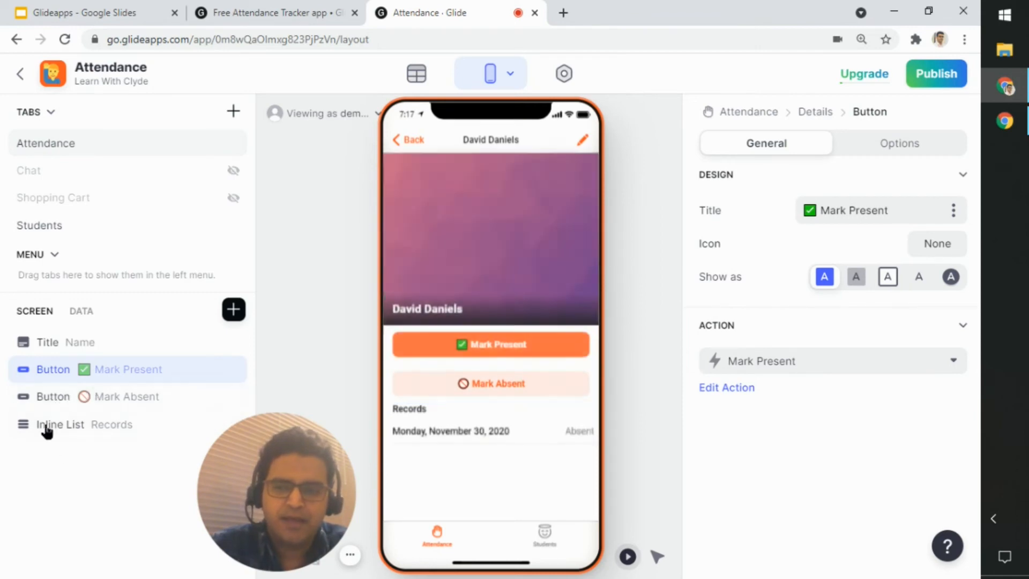
double_click(52, 374)
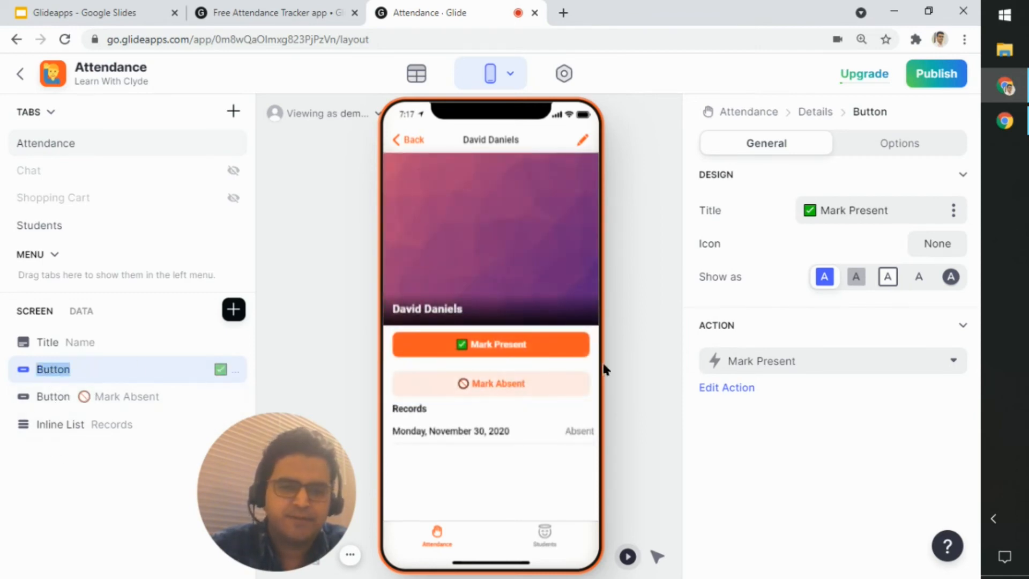
Step: Browse the action types available for the Mark Present button, including Create new action, and keep the Mark Present action
left_click(951, 367)
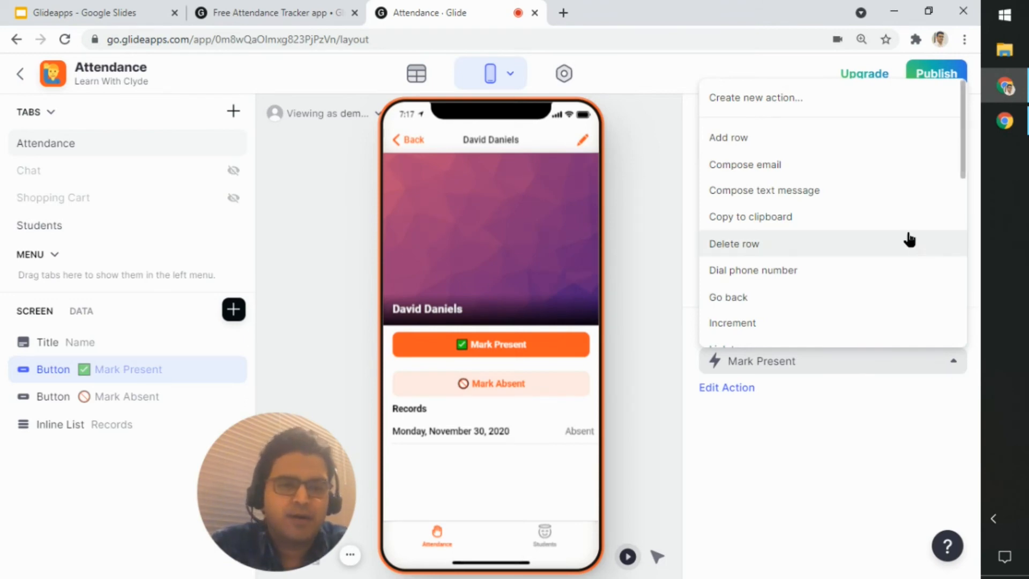
scroll(911, 241, "down", 4)
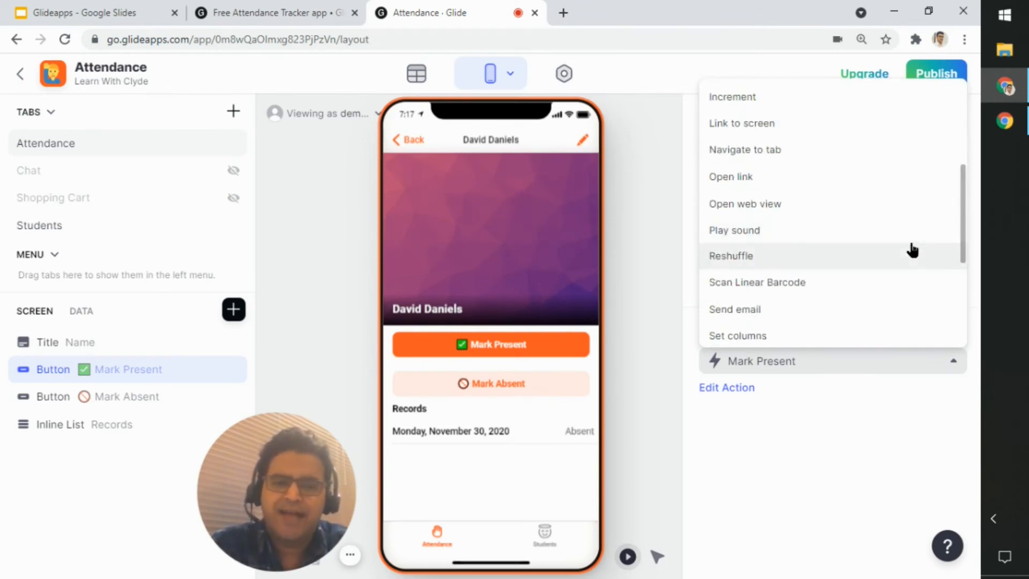
scroll(900, 255, "up", 5)
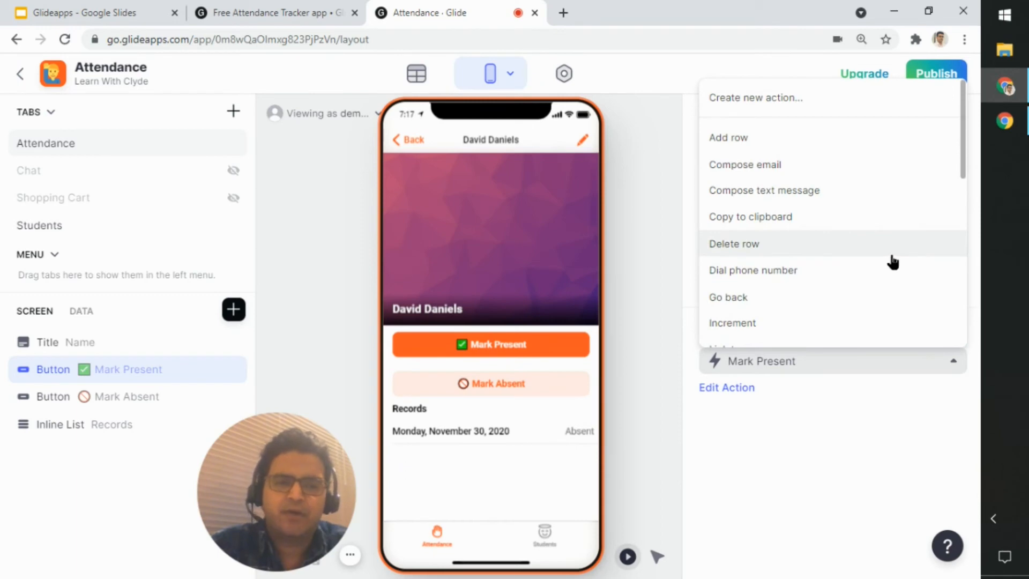
scroll(857, 209, "down", 4)
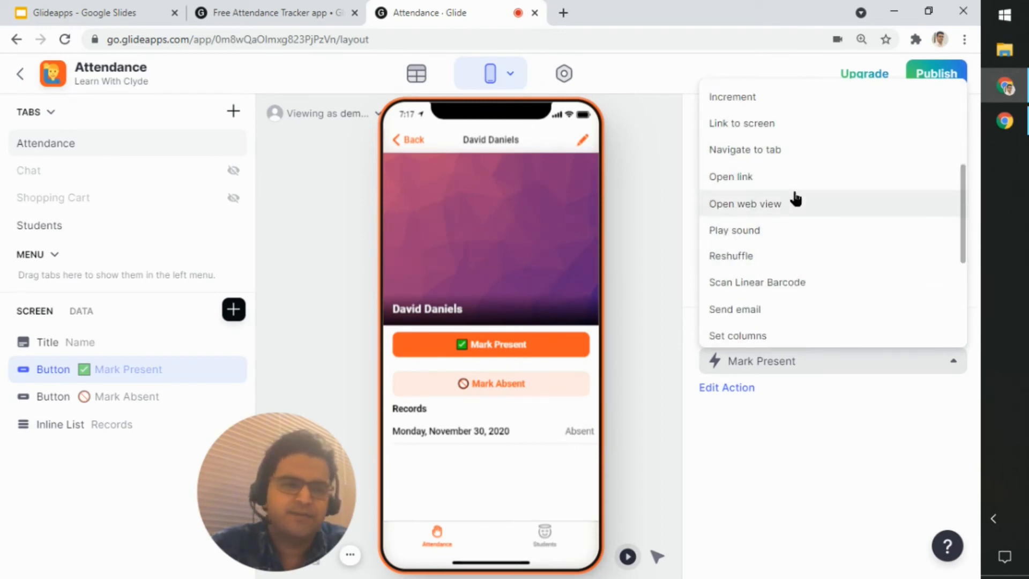
scroll(792, 214, "up", 5)
left_click(863, 416)
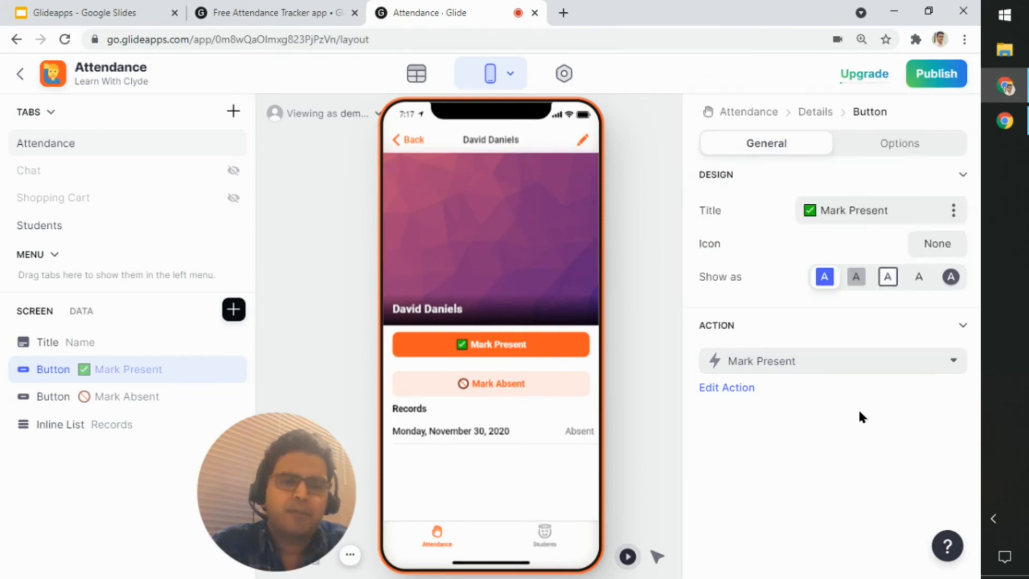
left_click(854, 364)
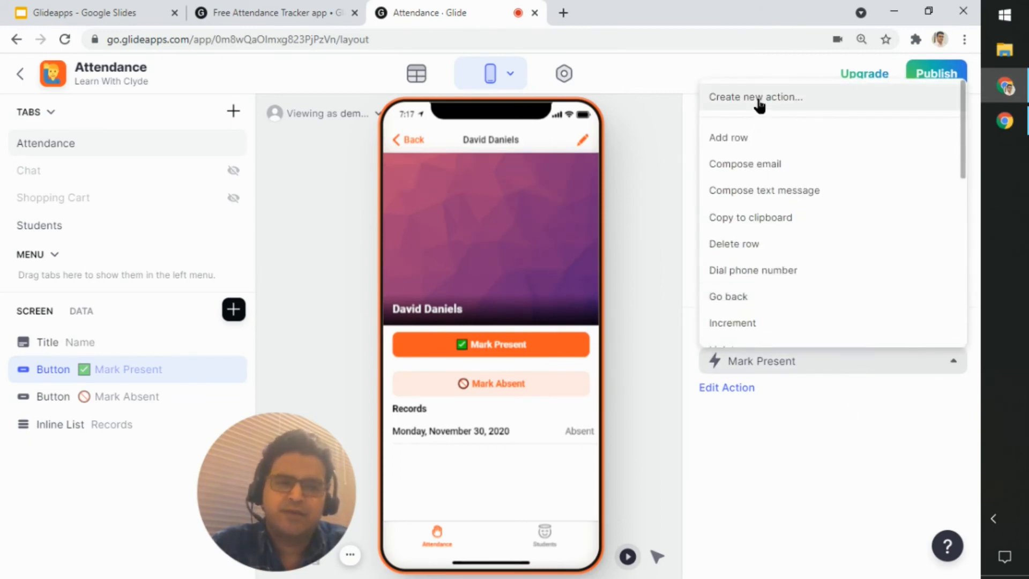
left_click(803, 485)
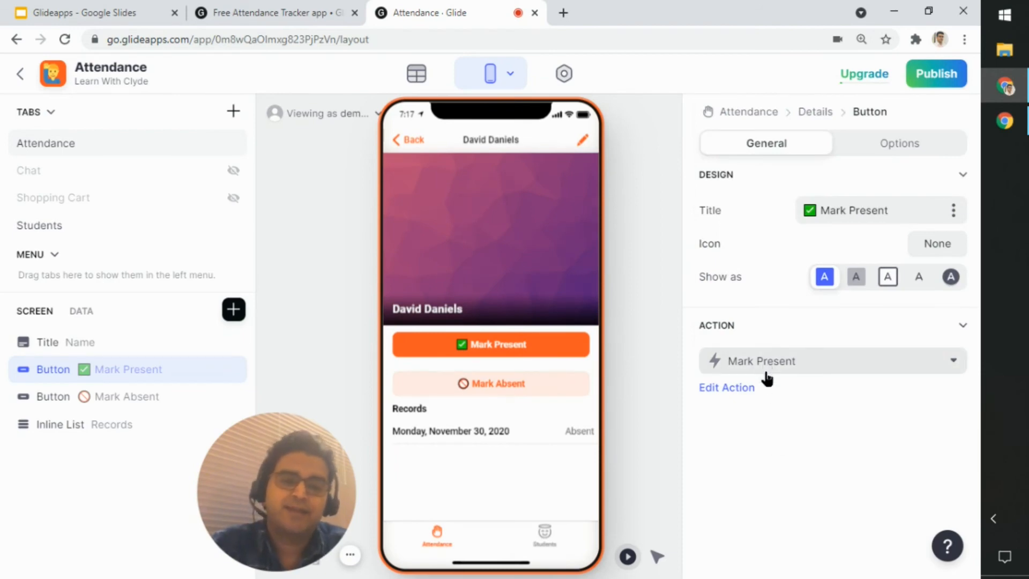
Step: Open the Mark Present action for editing and inspect its Add row step's action type and target sheet choices, leaving both unchanged
left_click(732, 389)
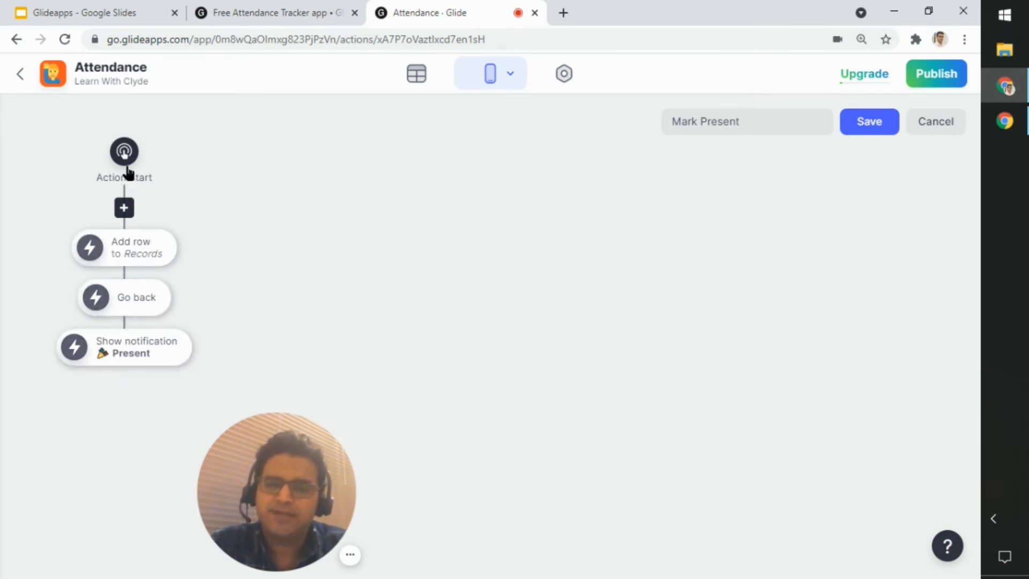
left_click(147, 262)
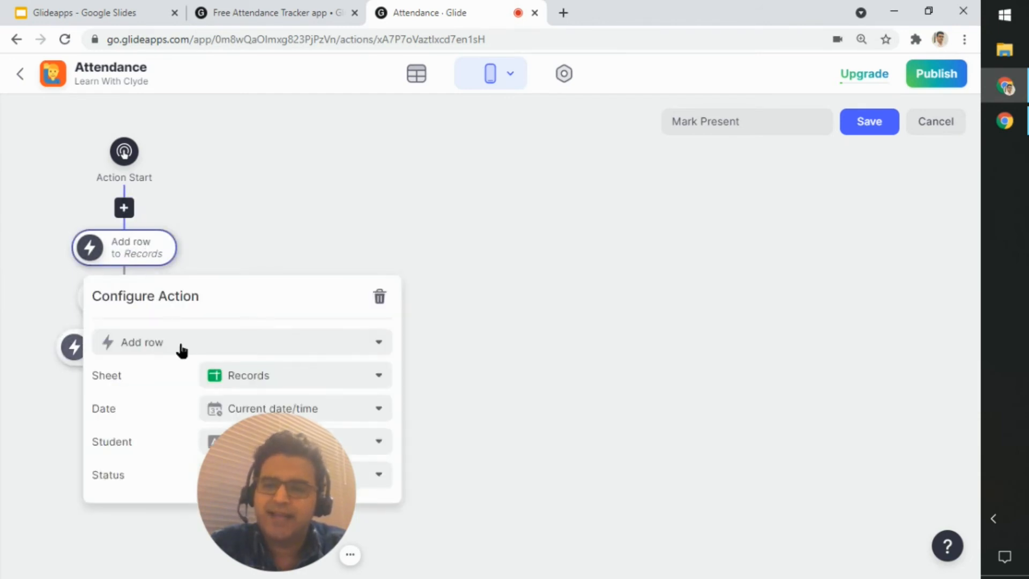
left_click_drag(266, 483, 630, 462)
left_click(143, 256)
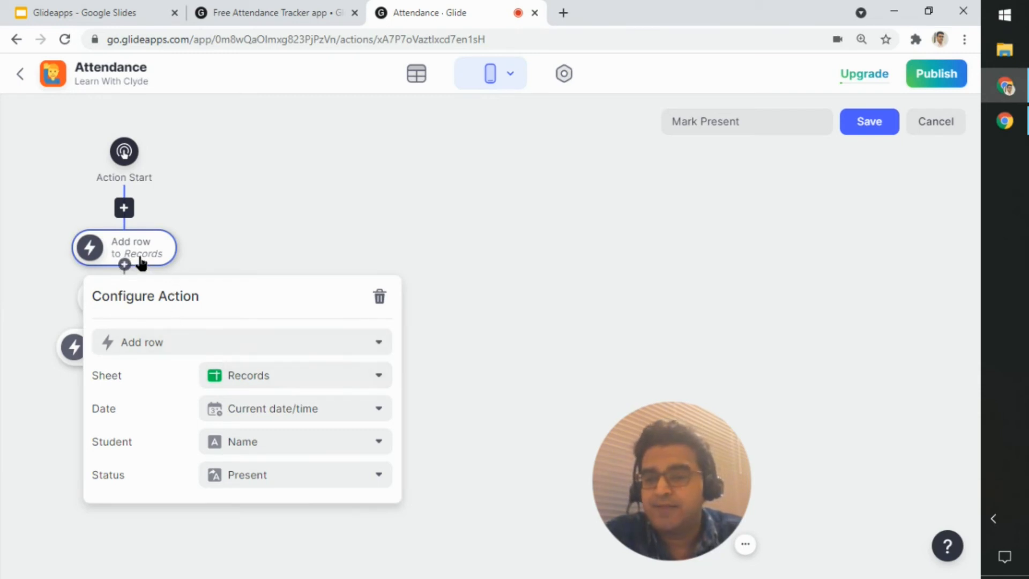
left_click(374, 348)
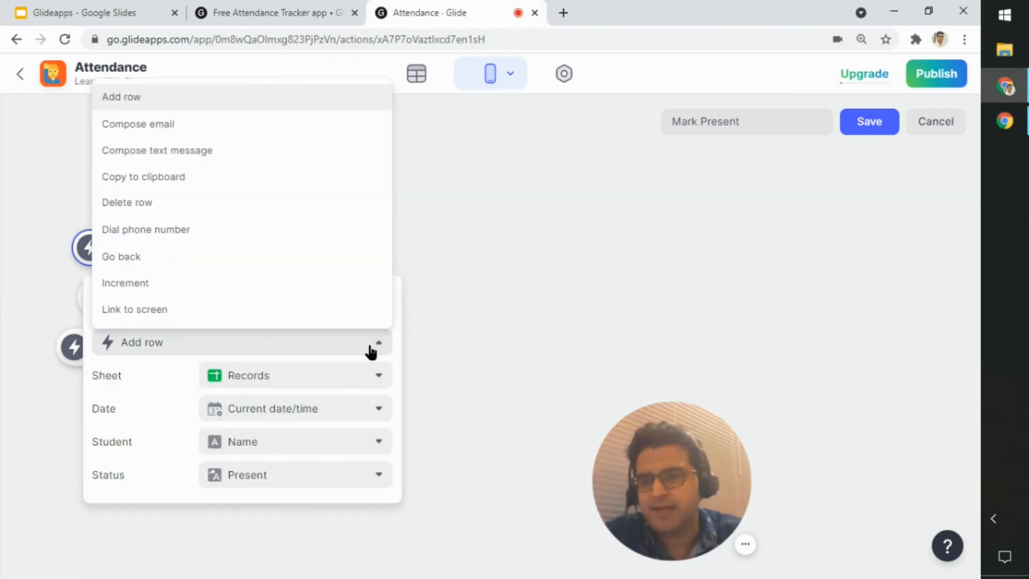
left_click(371, 349)
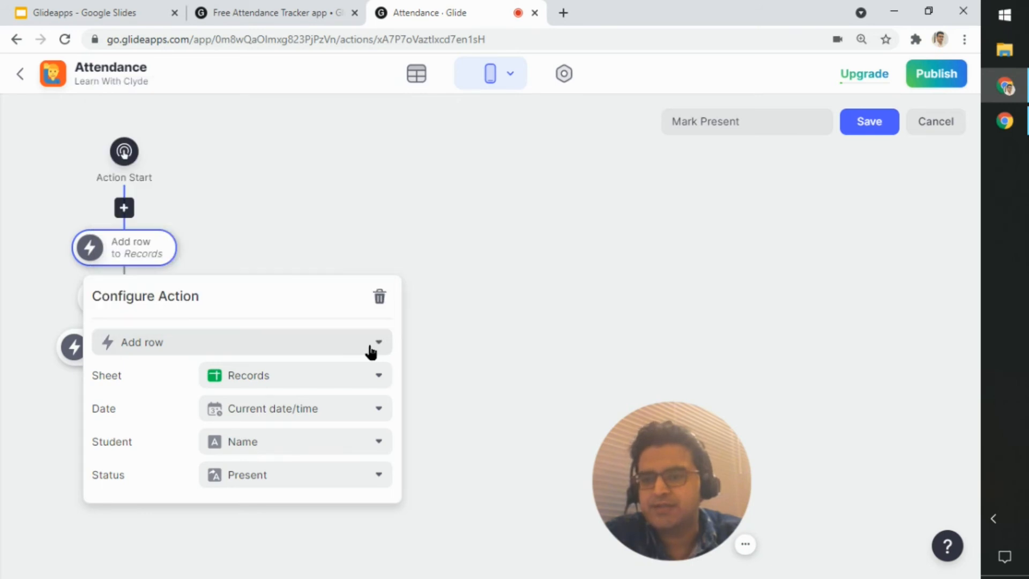
left_click(383, 384)
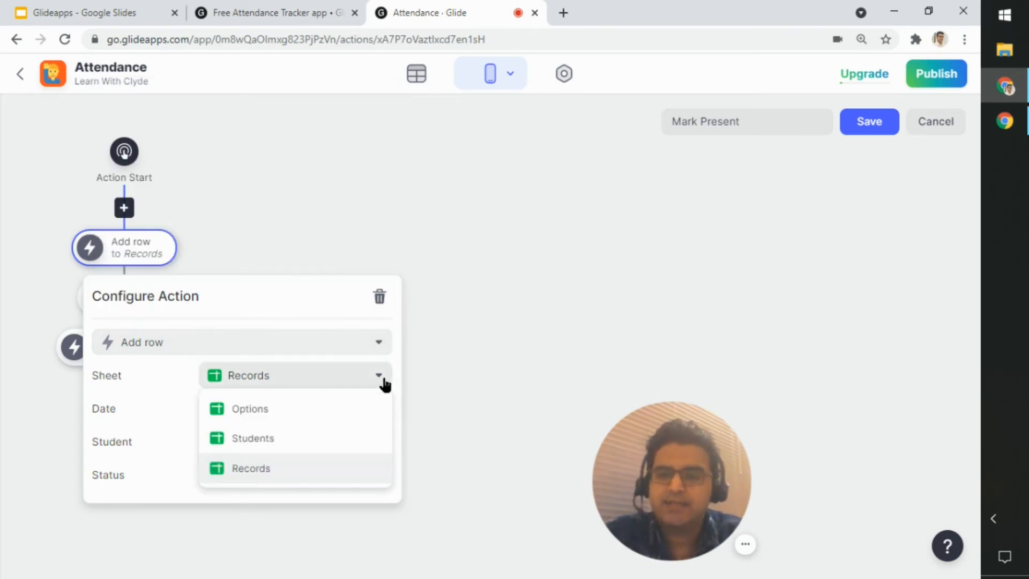
left_click(384, 384)
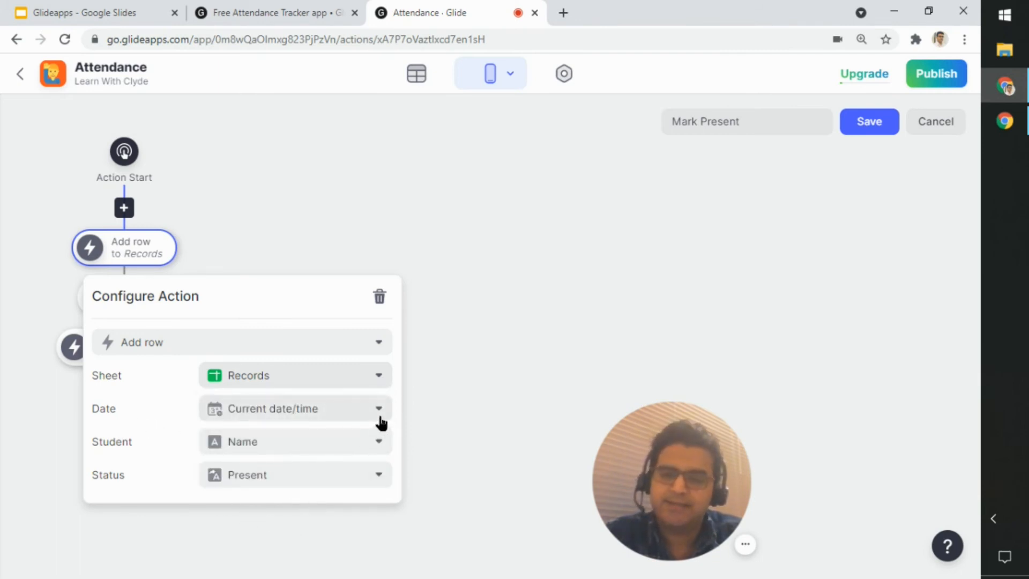
Step: Inspect the value choices for the Add row step's Student and Status fields, keeping Name and Present
left_click(377, 455)
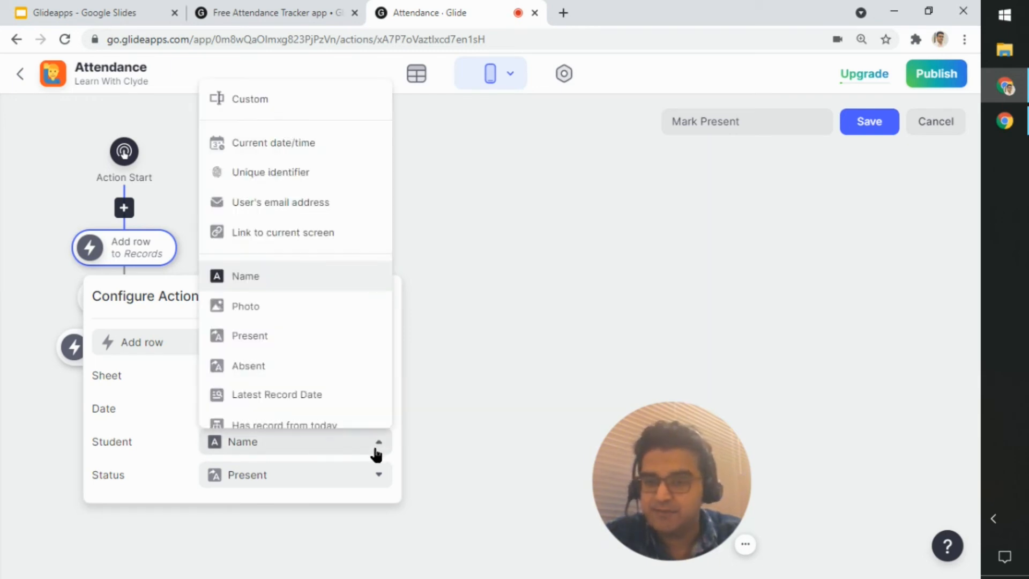
scroll(273, 310, "down", 1)
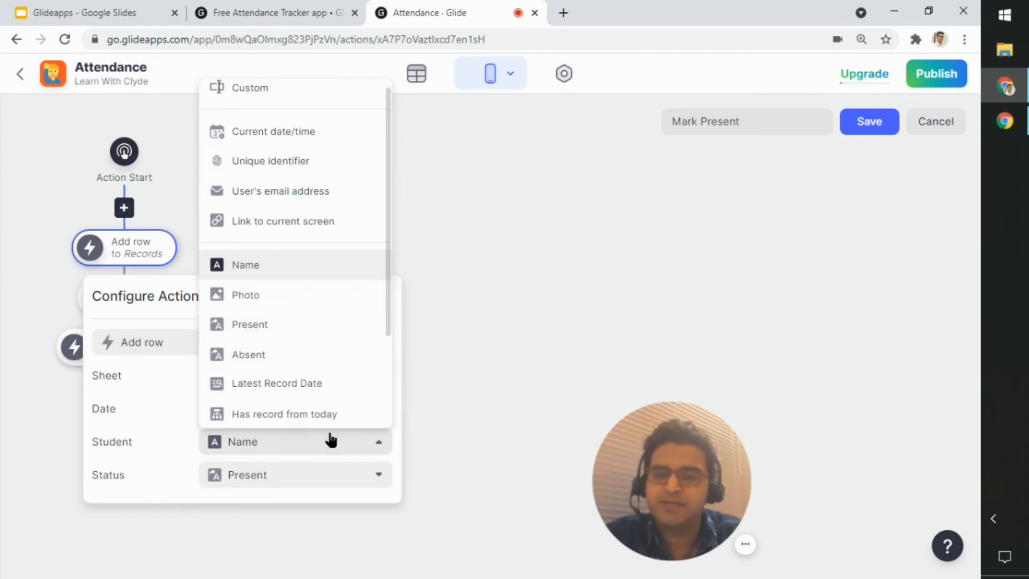
left_click(329, 442)
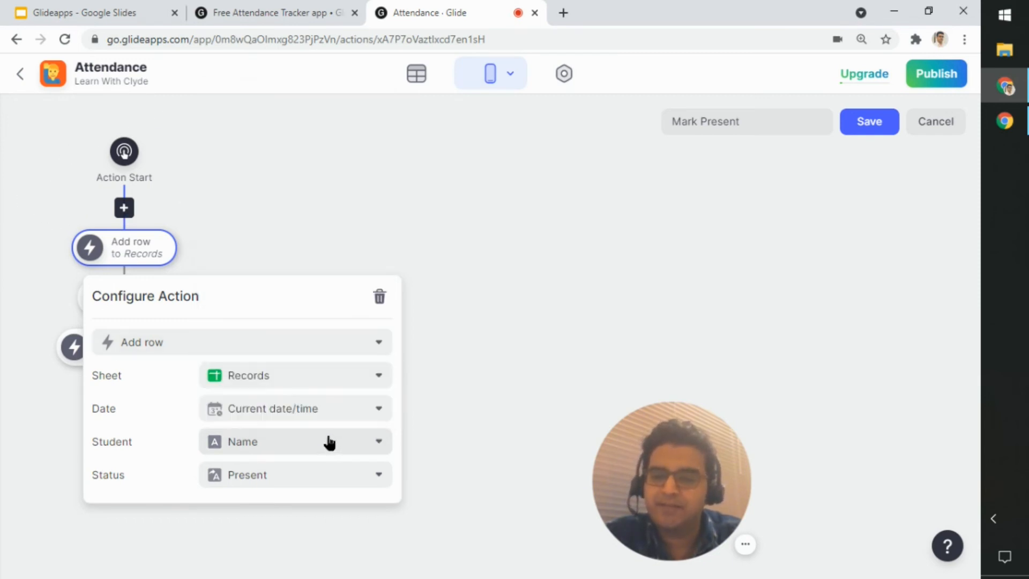
left_click(295, 478)
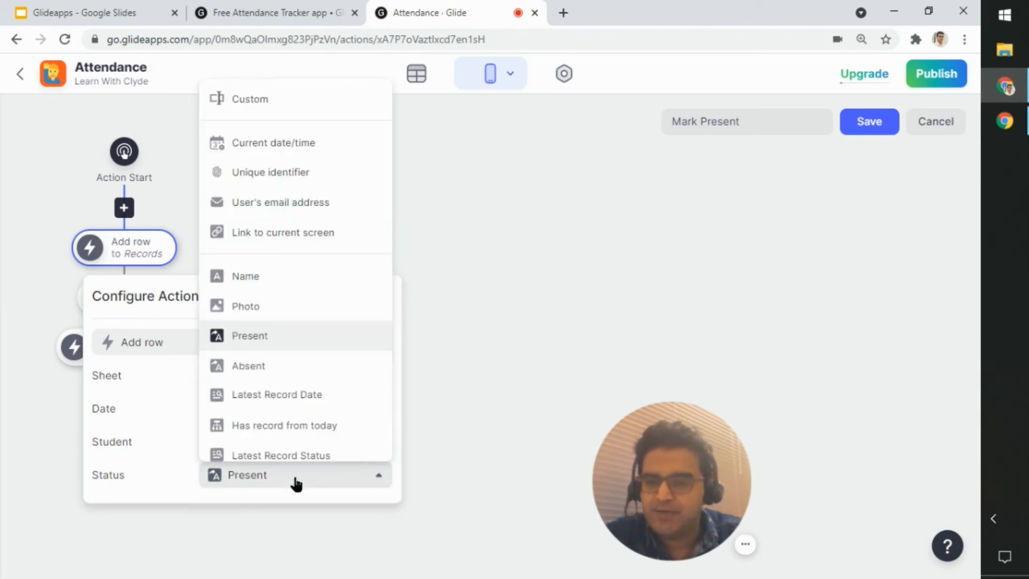
left_click(296, 482)
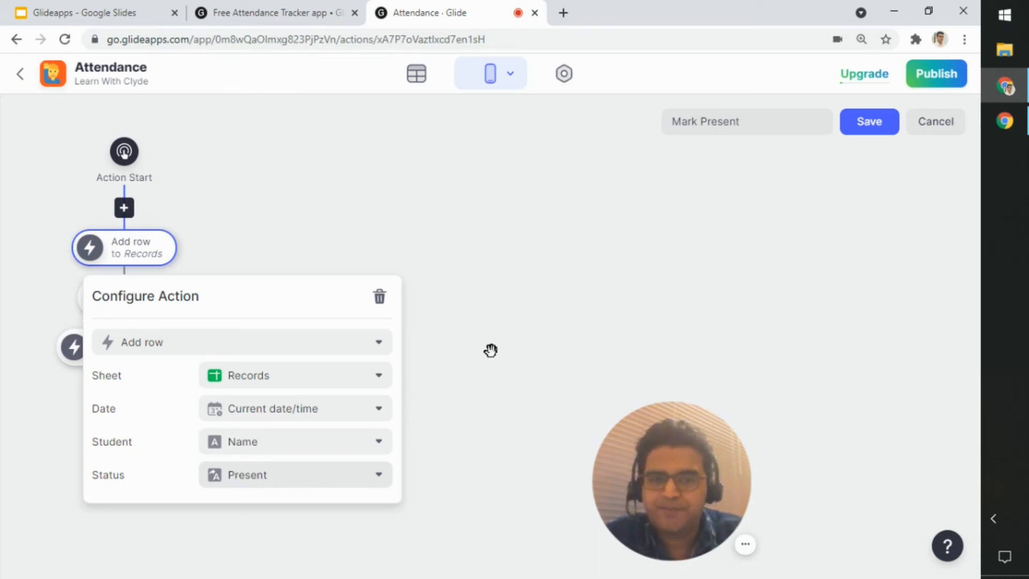
Step: Close the Add row settings and inspect the configuration of the Go back and Show notification steps
left_click(257, 252)
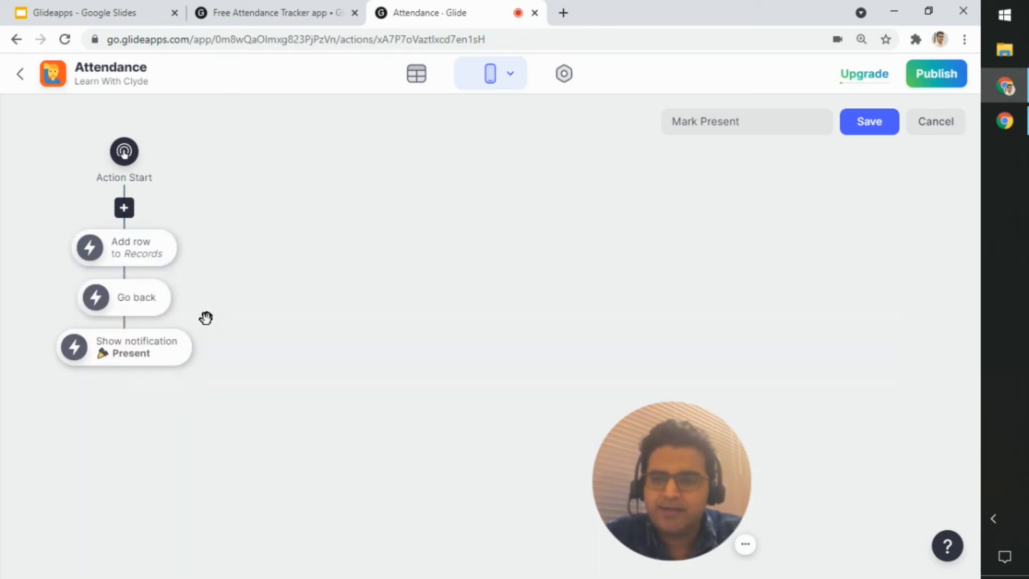
left_click(159, 302)
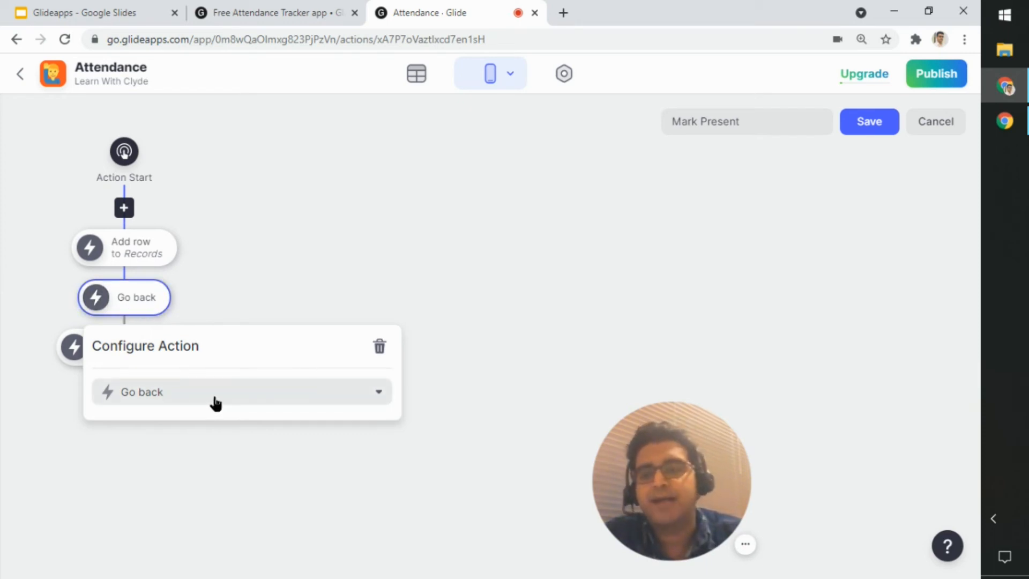
left_click(238, 290)
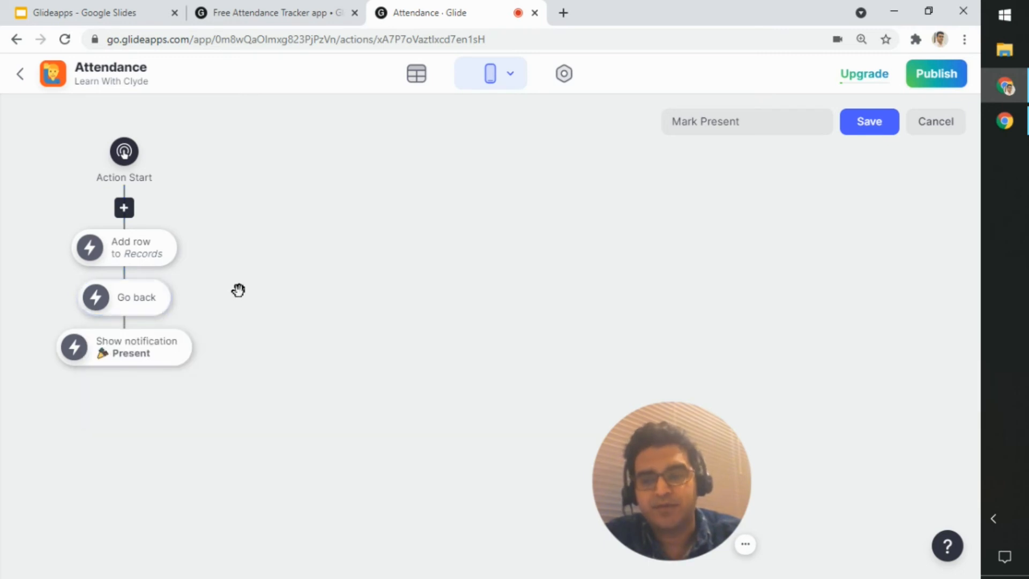
left_click(155, 354)
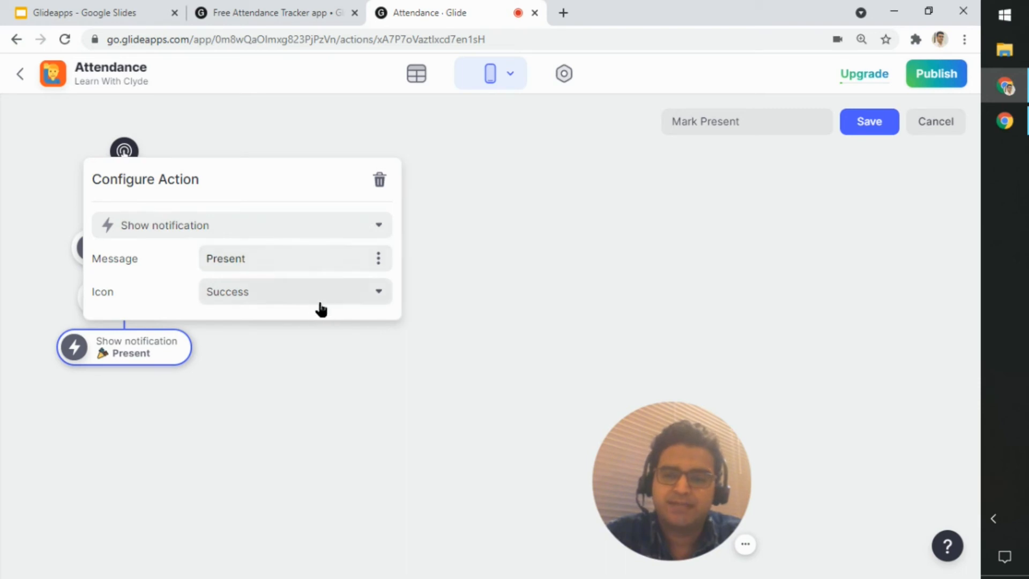
Step: Inspect the icon choices of the Show notification step, keeping Success, and leave the Mark Present action without saving
left_click(362, 299)
left_click(365, 301)
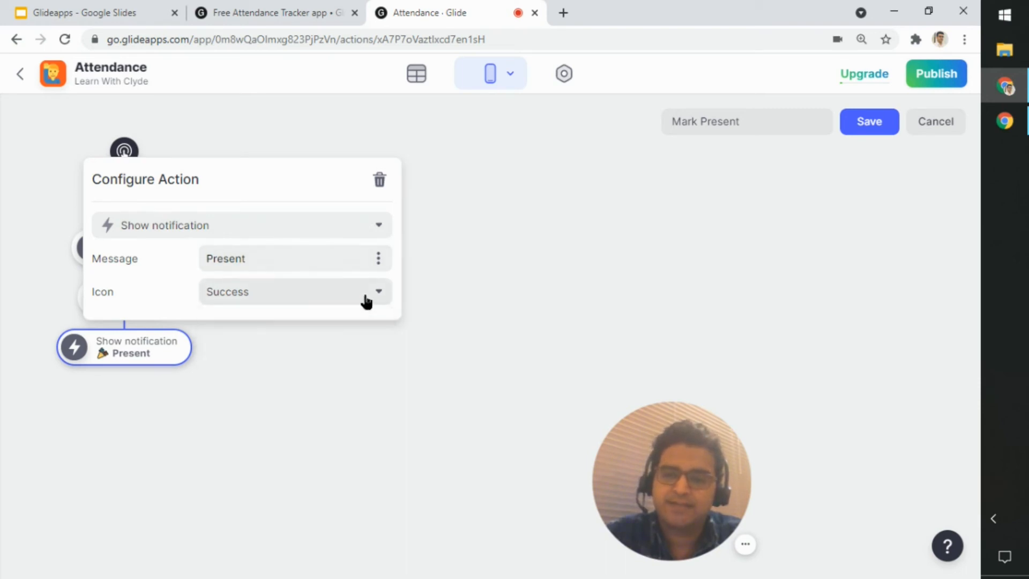
left_click(366, 301)
left_click(321, 344)
left_click(321, 295)
left_click(323, 321)
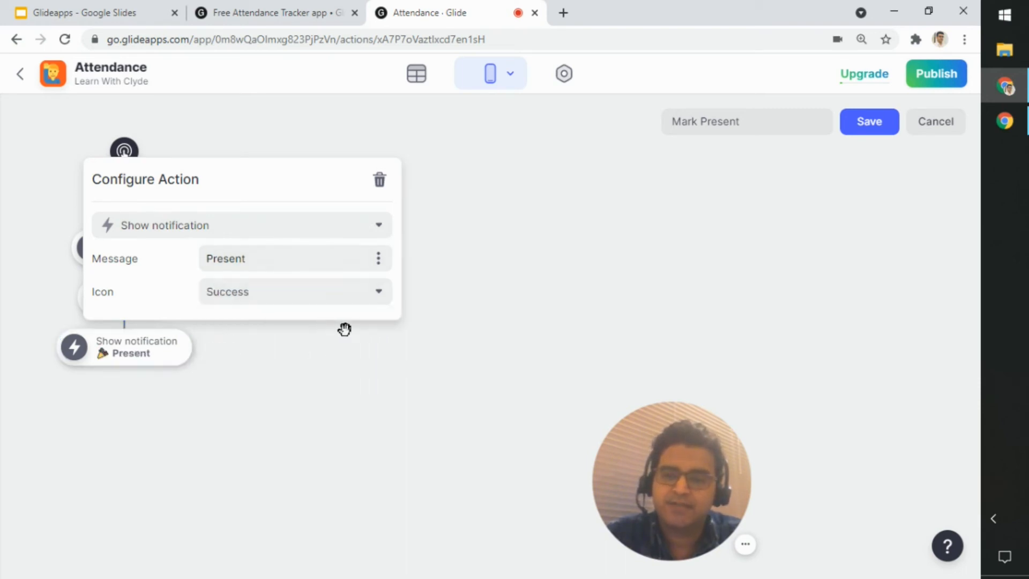
left_click(416, 324)
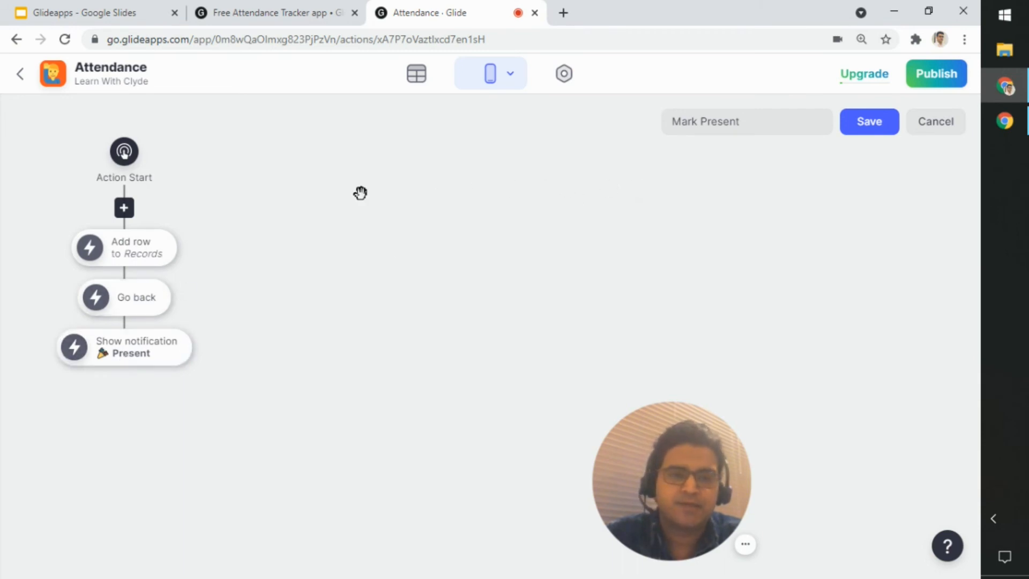
left_click(950, 131)
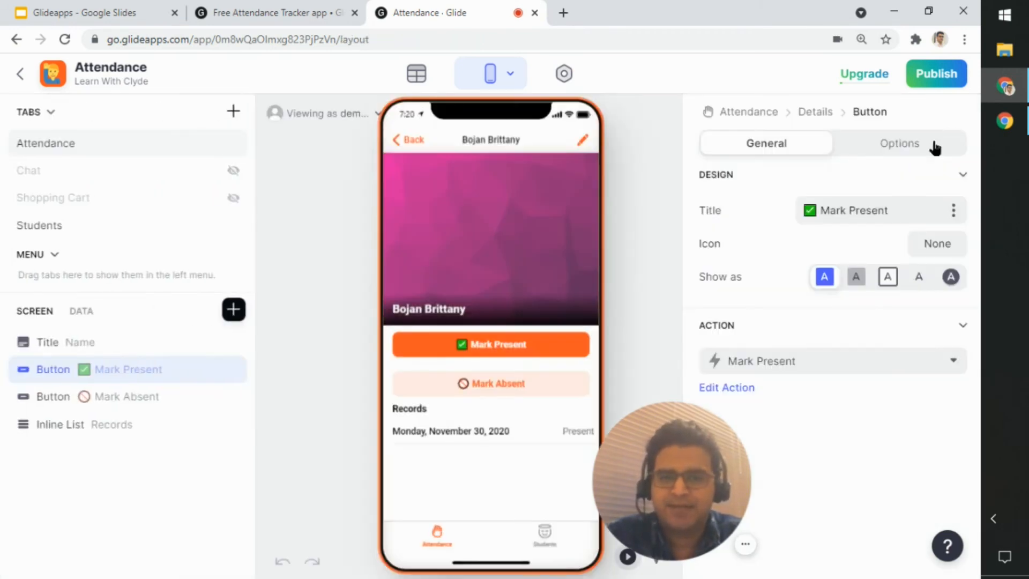
Step: Examine the Records inline list's style, title, source and data settings on the student details screen
left_click_drag(682, 449, 301, 500)
left_click(639, 265)
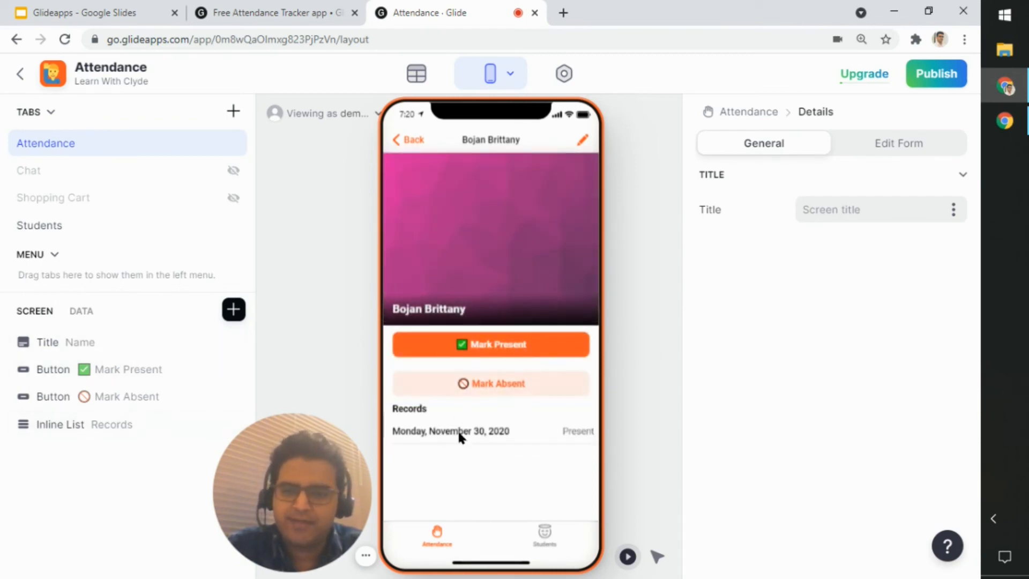
left_click(94, 428)
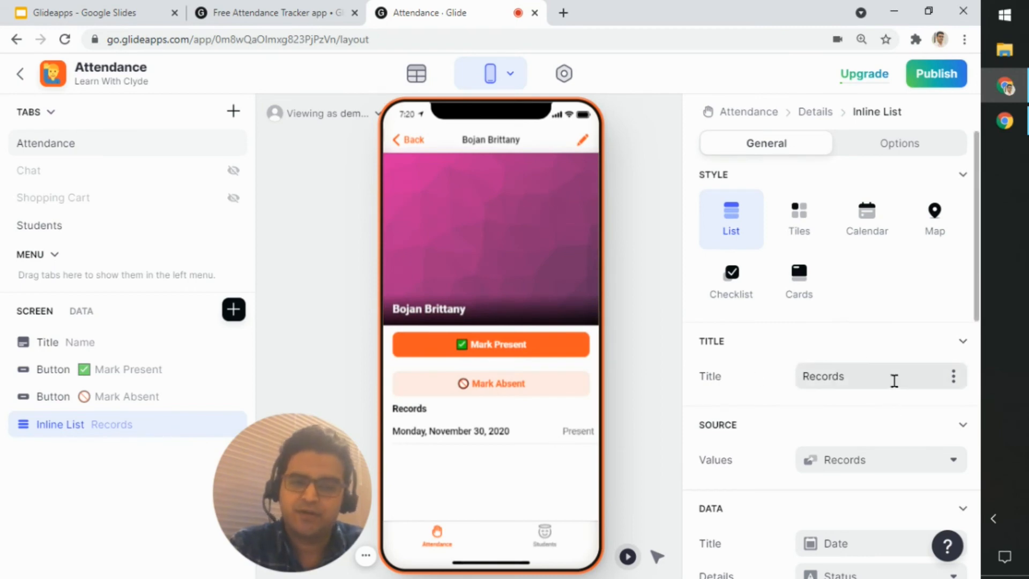
Step: Open the Mark Absent button's action for editing and inspect its Add row step's Status choices, keeping Absent
left_click(152, 402)
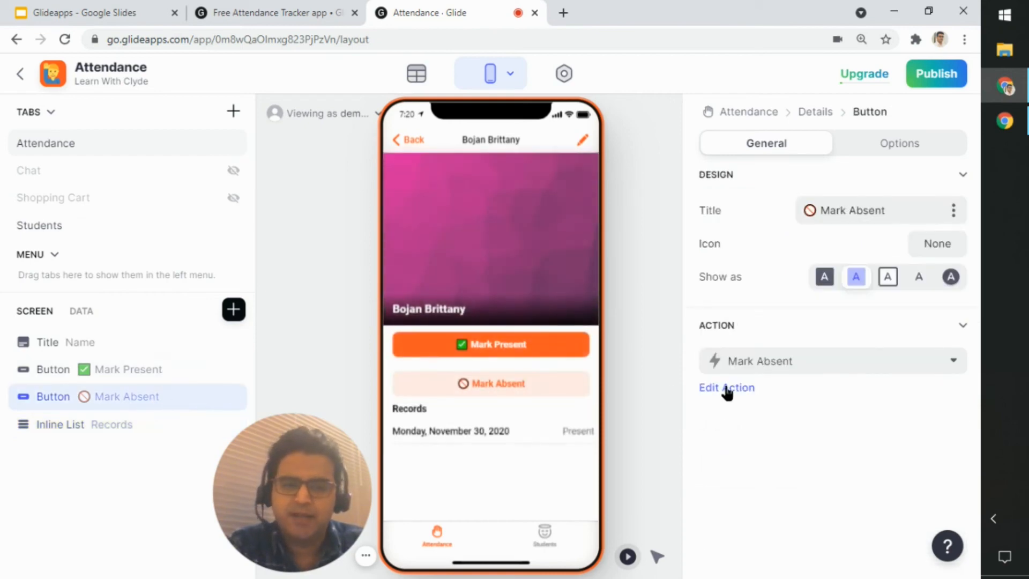
left_click(725, 387)
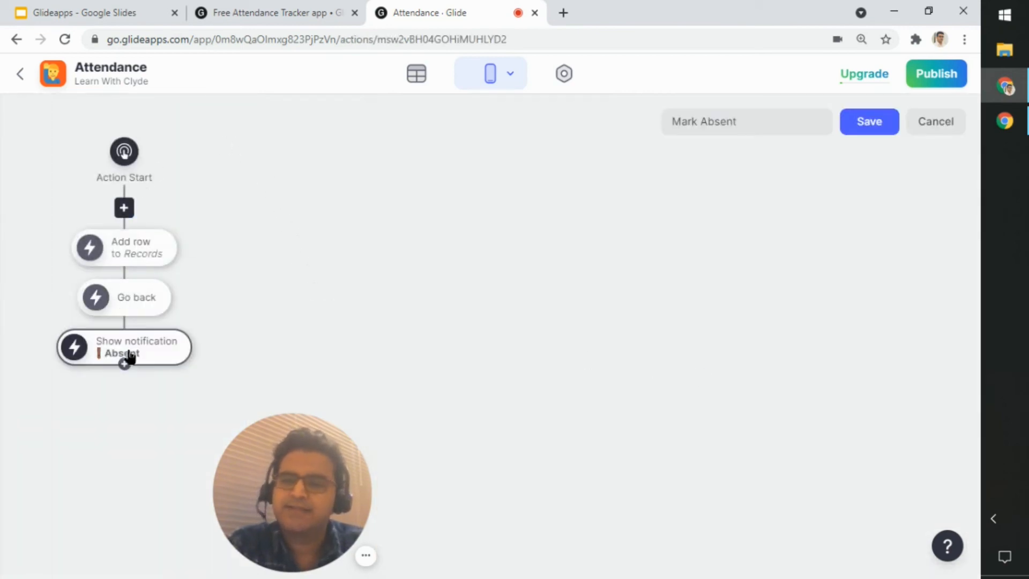
left_click(150, 255)
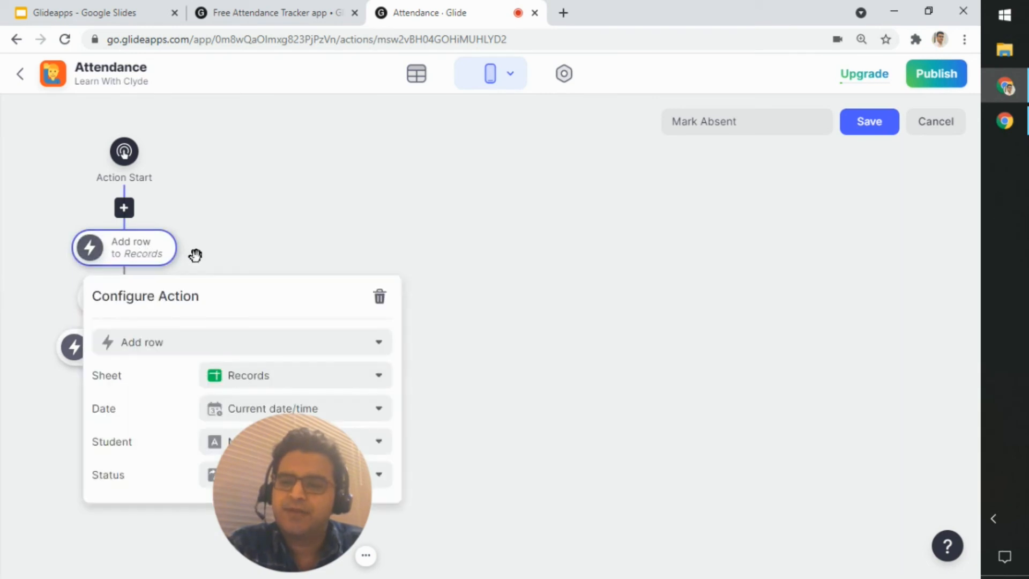
left_click_drag(272, 463, 557, 463)
left_click(151, 260)
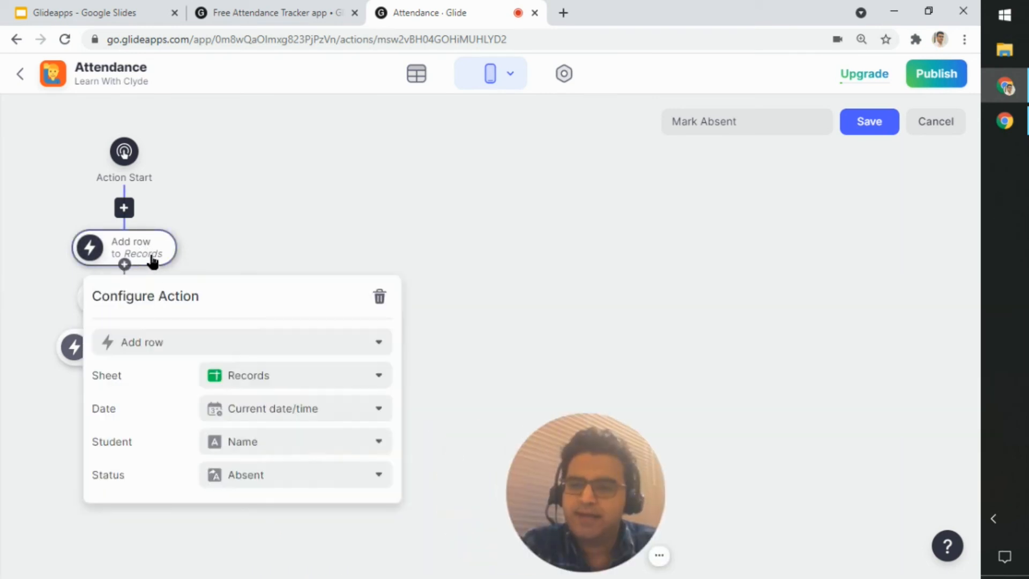
left_click(344, 480)
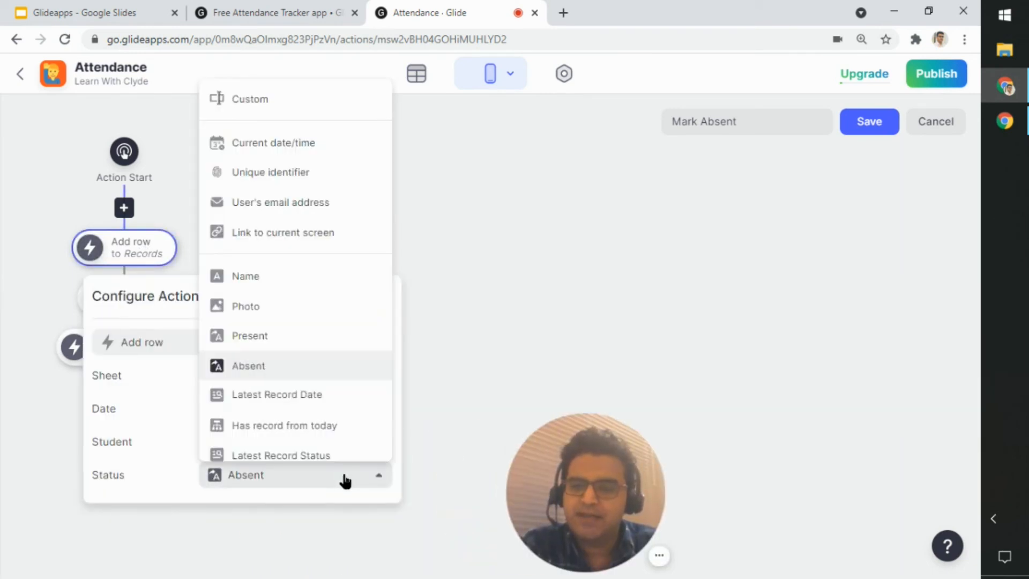
left_click(480, 359)
Step: Inspect the Mark Absent action's Show notification step and leave the action without saving
left_click(174, 356)
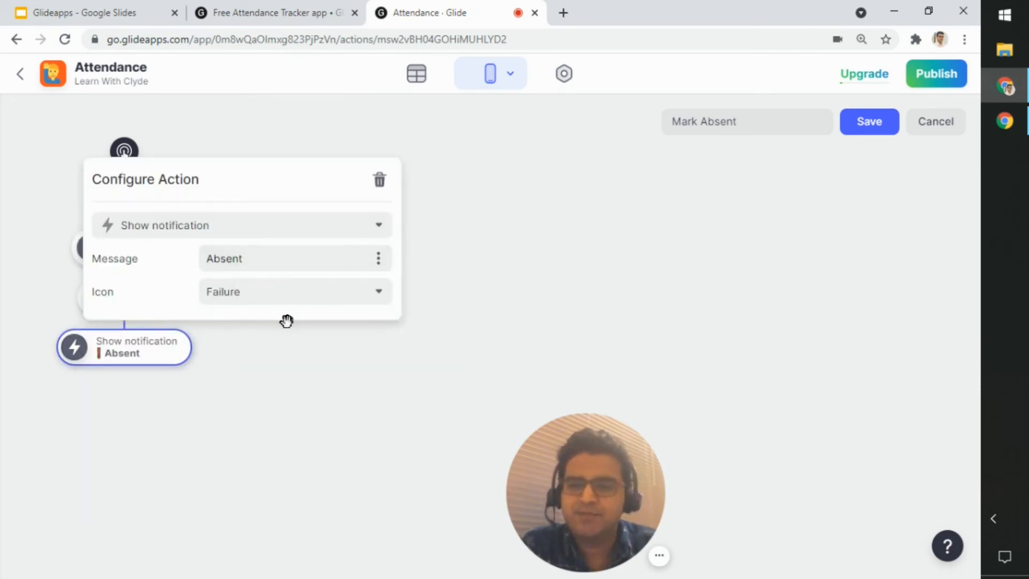
left_click(295, 376)
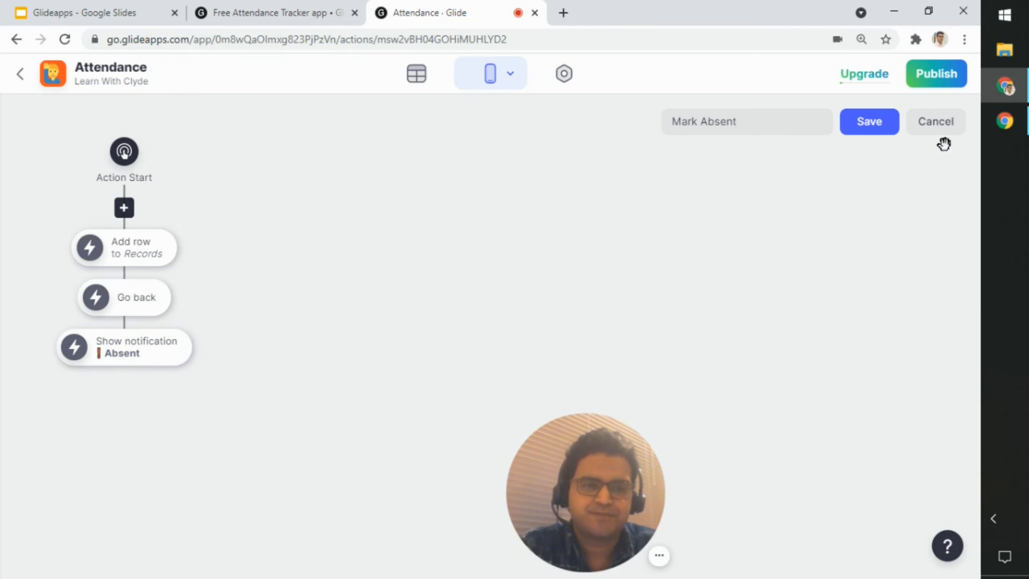
left_click(939, 127)
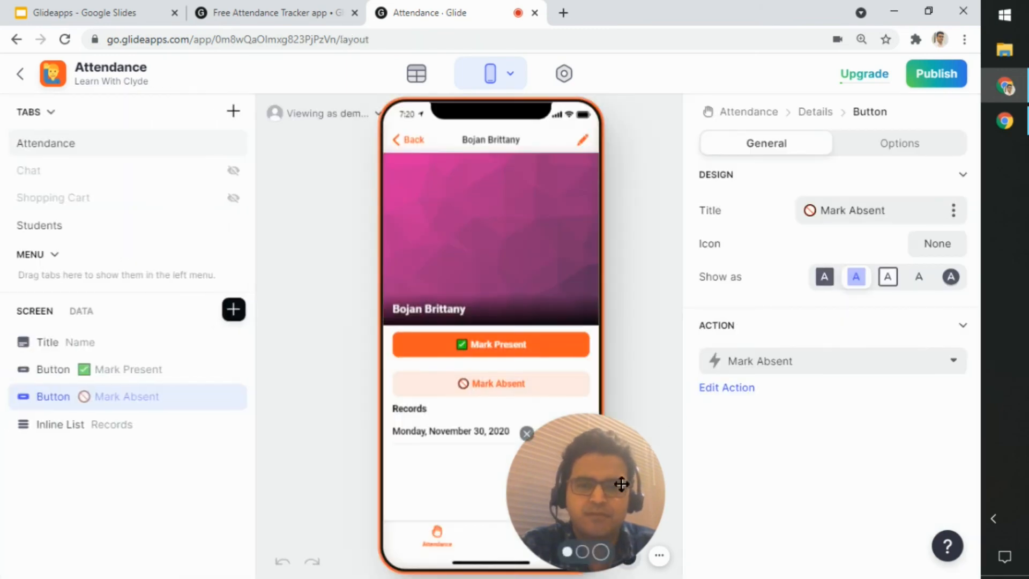
left_click_drag(619, 482, 363, 489)
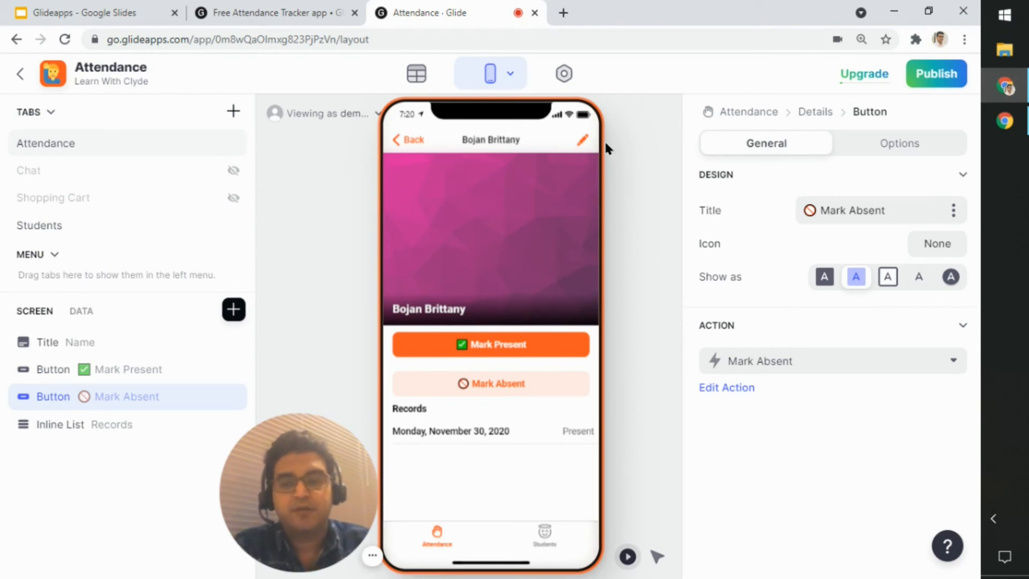
Step: Check the Mark Absent button's visibility options and return to its general settings
left_click(864, 155)
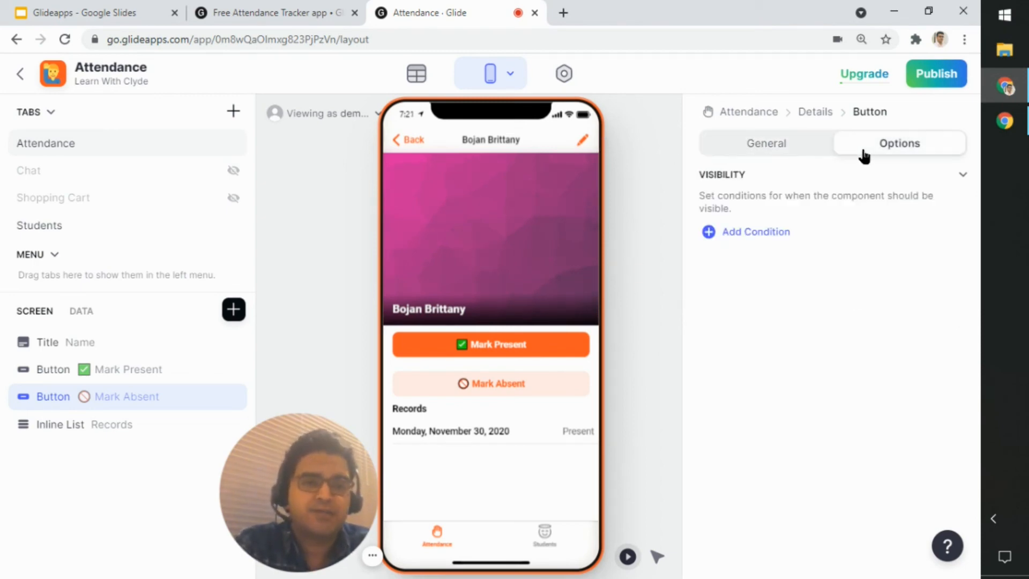
left_click(815, 158)
left_click(858, 153)
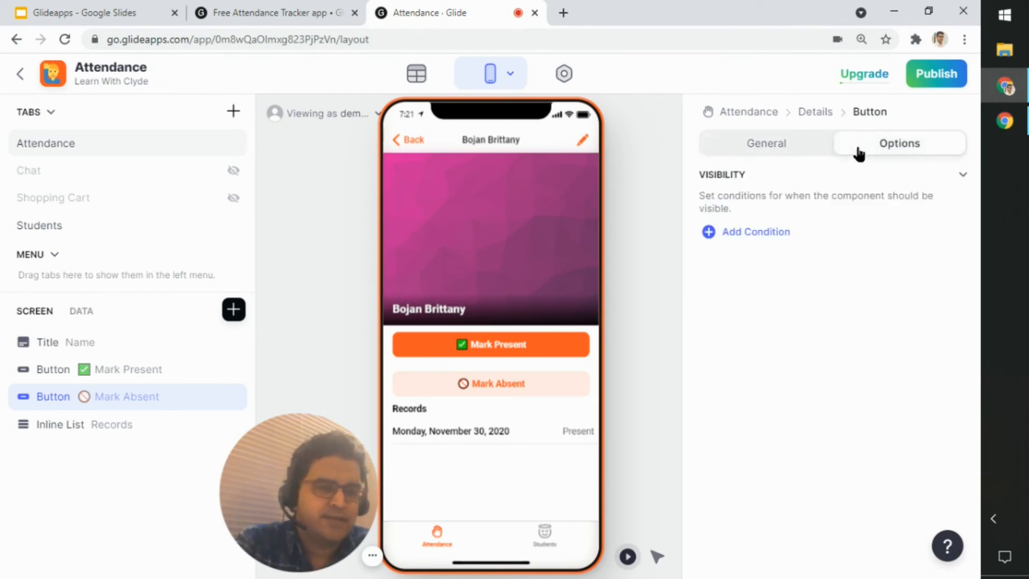
left_click(797, 143)
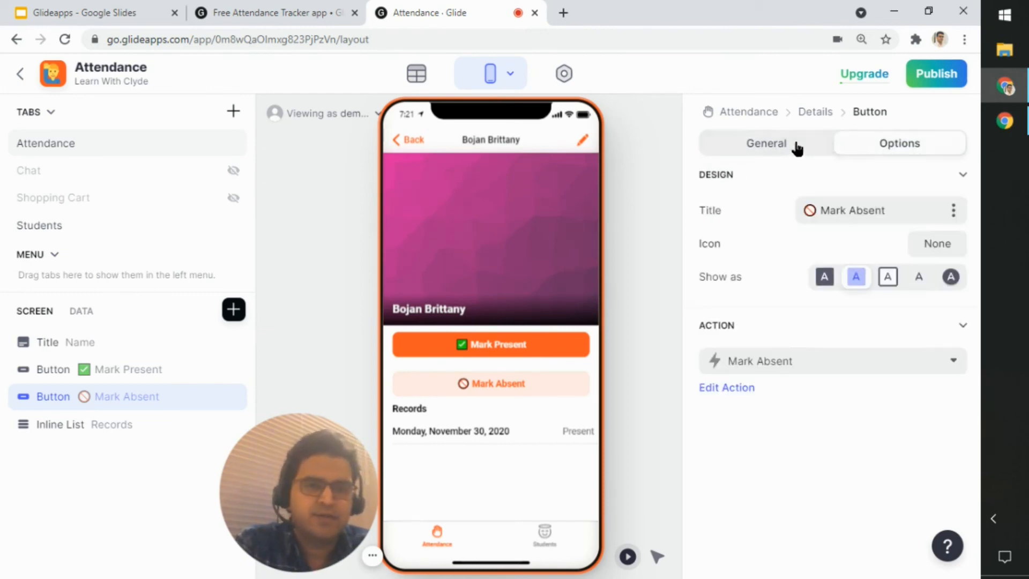
Step: Try disallowing user edits on the student details screen and re-enable Allow users to edit
left_click(811, 112)
left_click(877, 151)
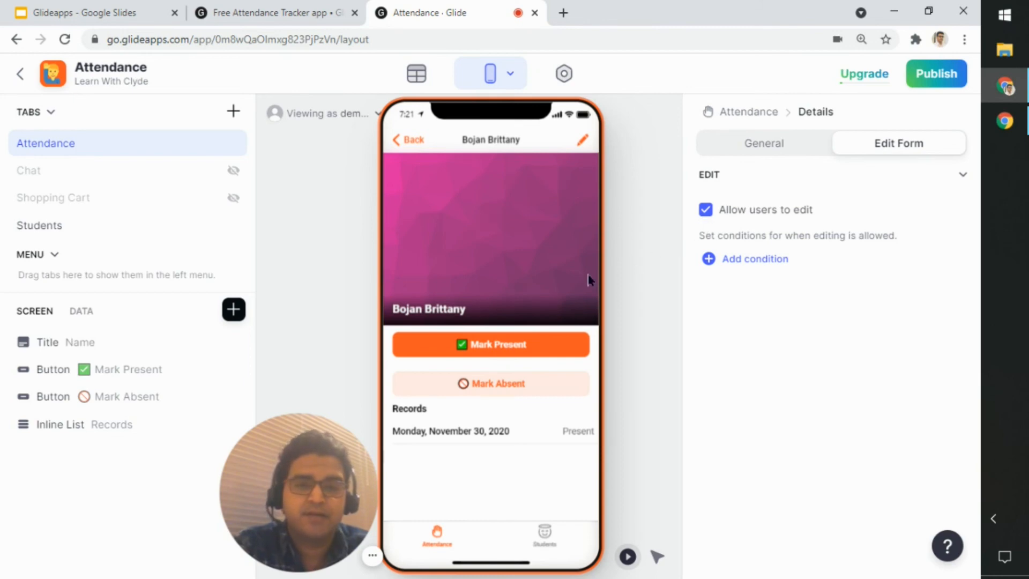
left_click(767, 213)
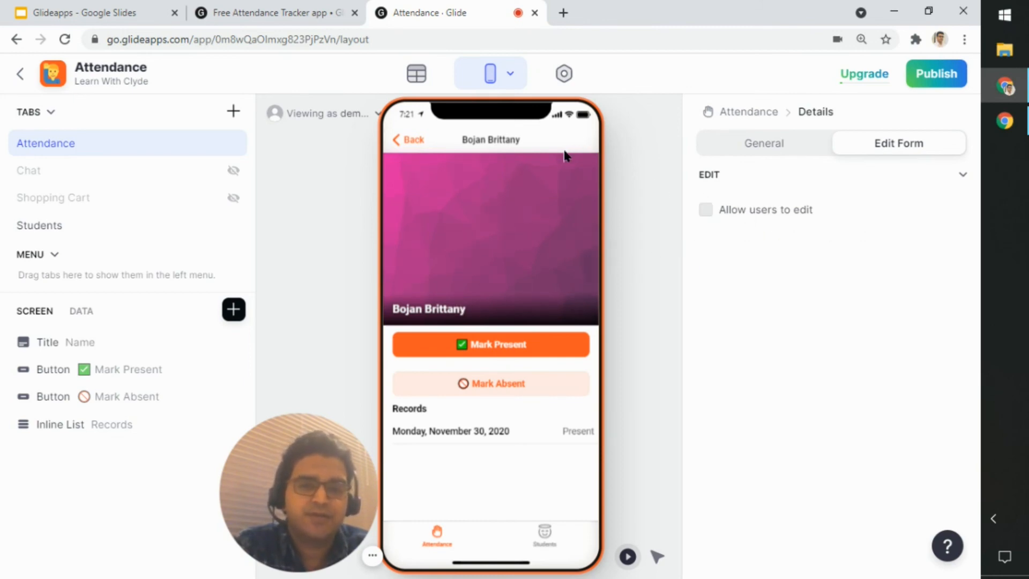
left_click(708, 210)
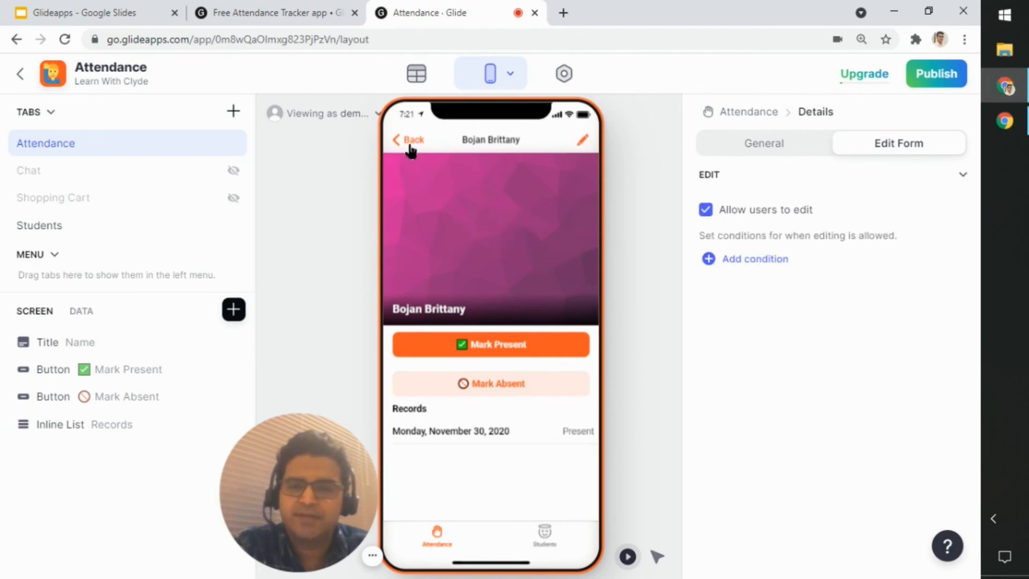
Step: View the second Absent record's details from the Attendance screen and return to the list
left_click(408, 140)
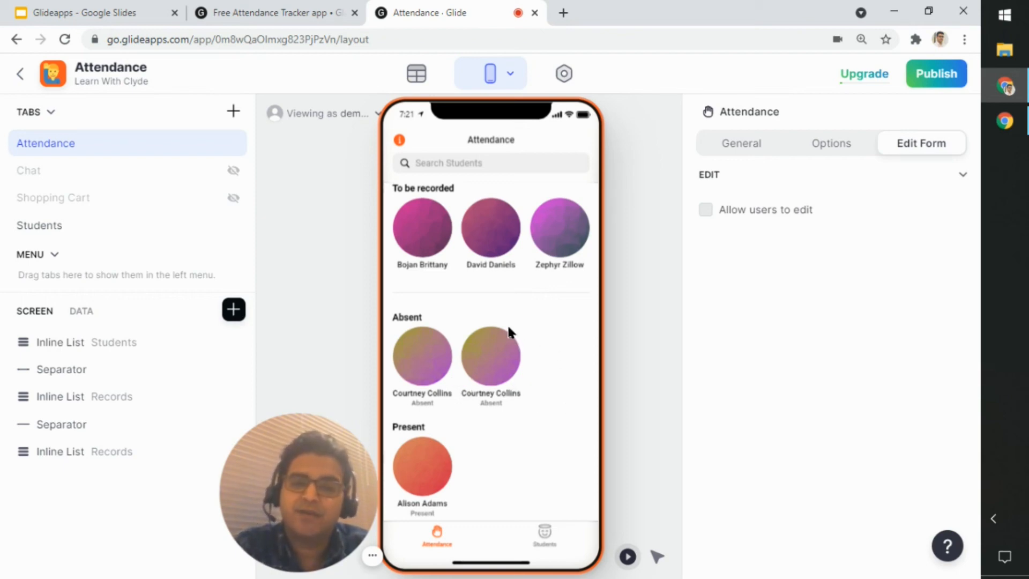
left_click(491, 364)
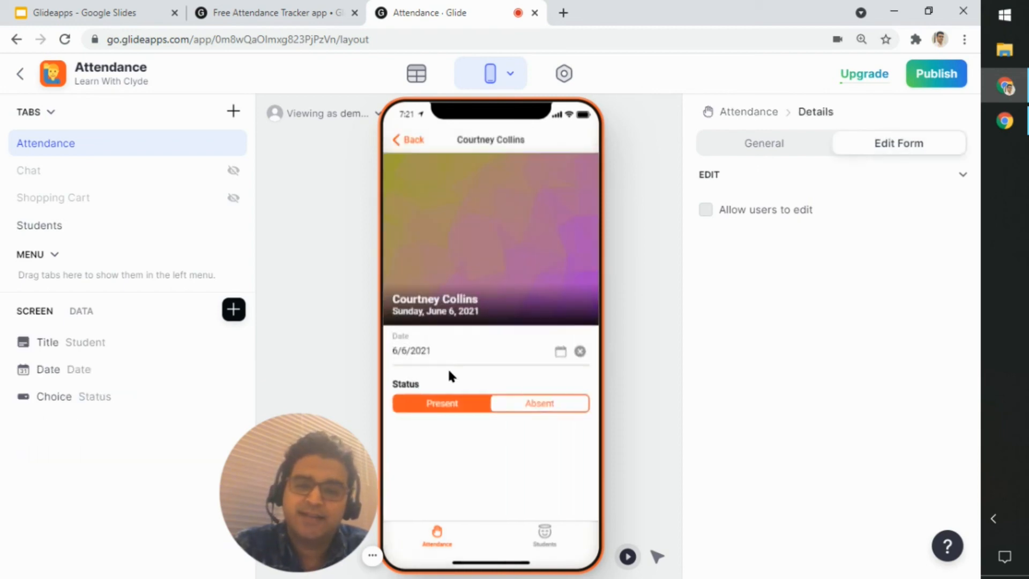
left_click(388, 139)
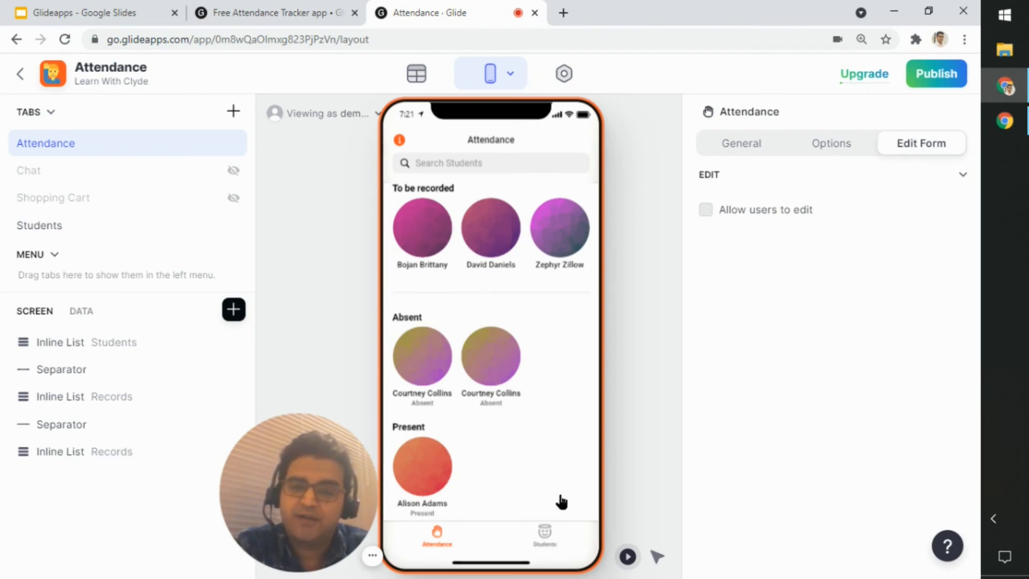
Step: Mark the third student in the Students list absent and check the result on the Attendance screen
left_click(544, 533)
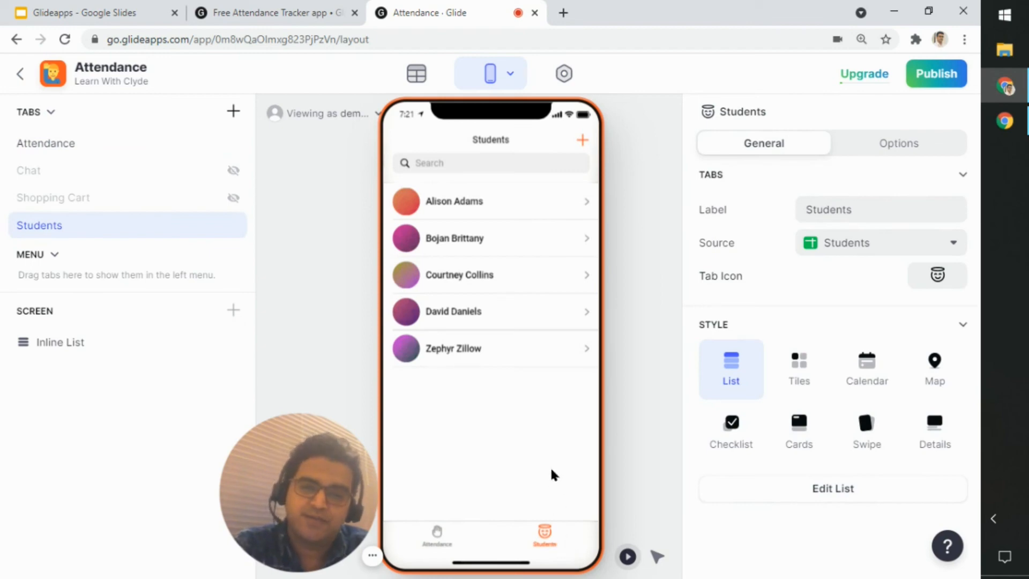
left_click(533, 283)
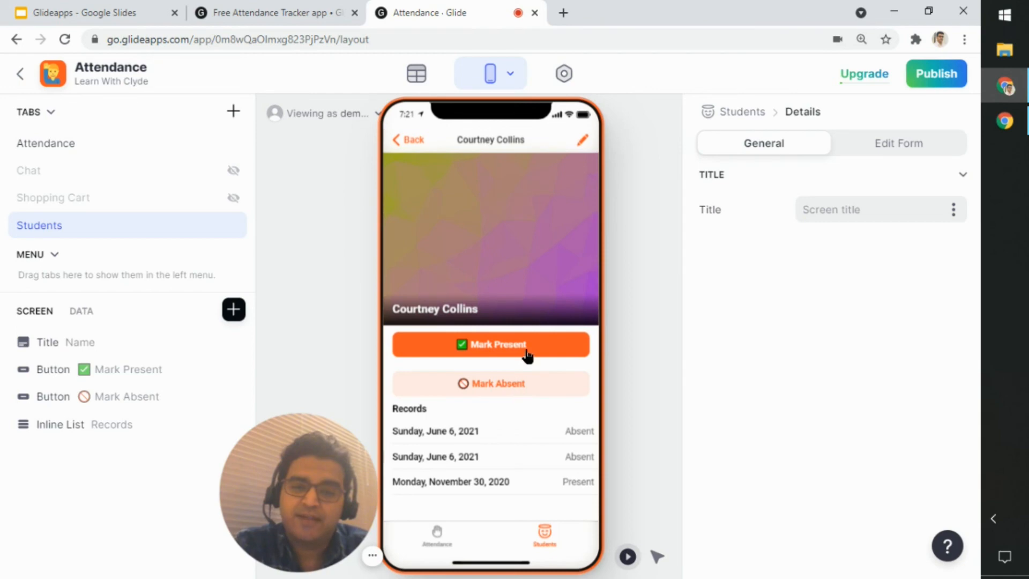
left_click(539, 395)
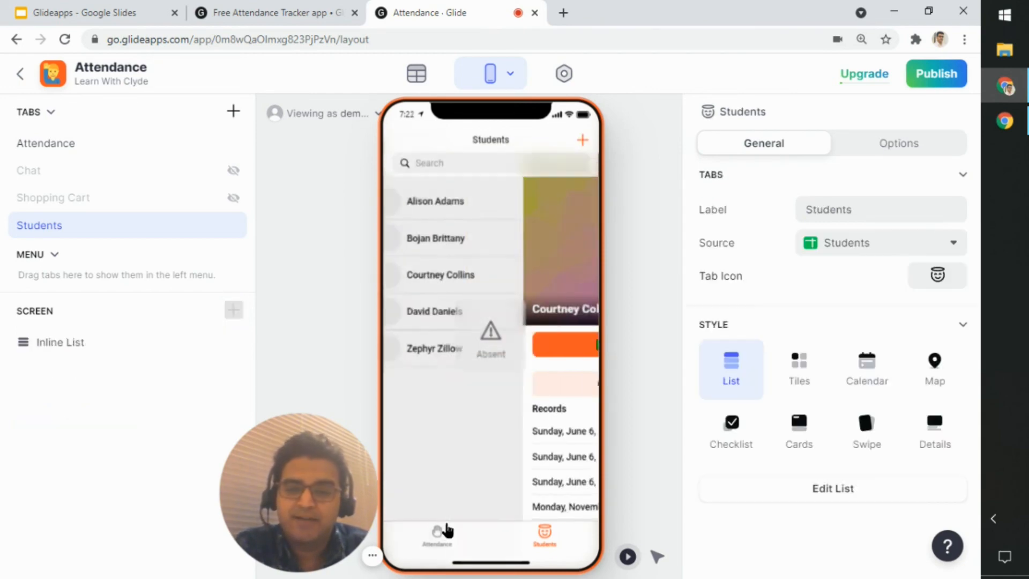
left_click(444, 531)
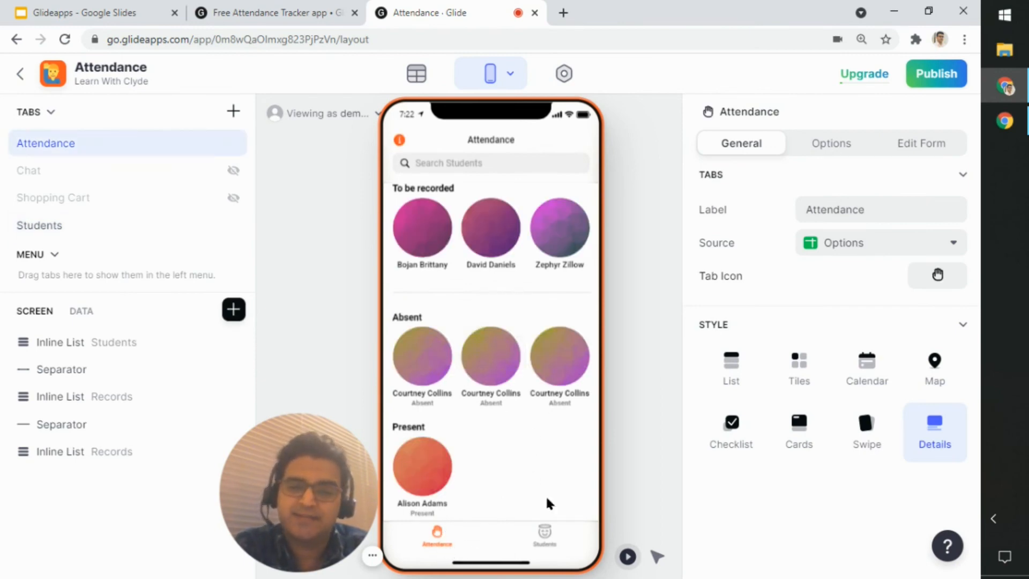
Step: Reopen the third student in the Students list and mark the student present
left_click(544, 533)
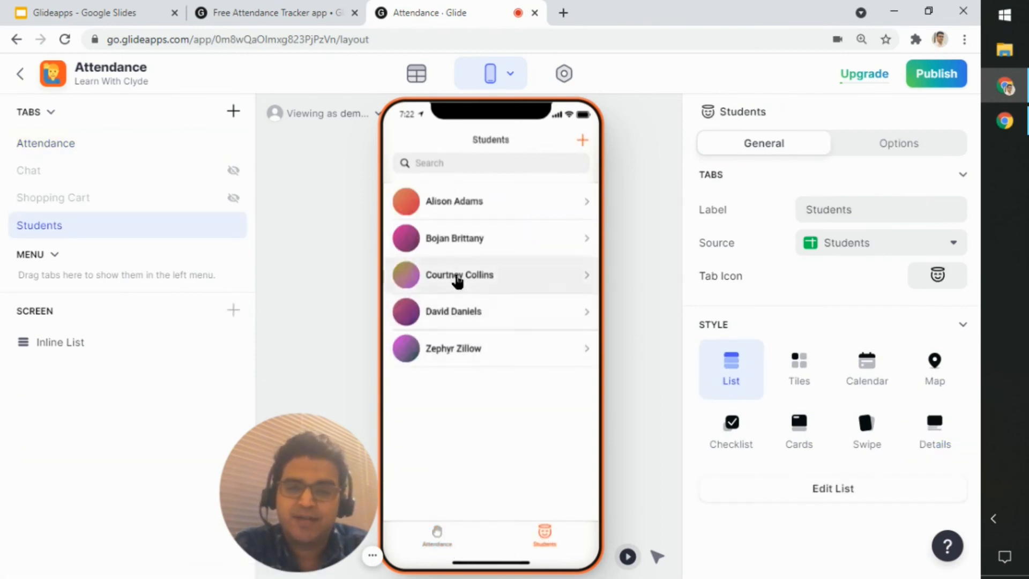
left_click(457, 277)
left_click(517, 353)
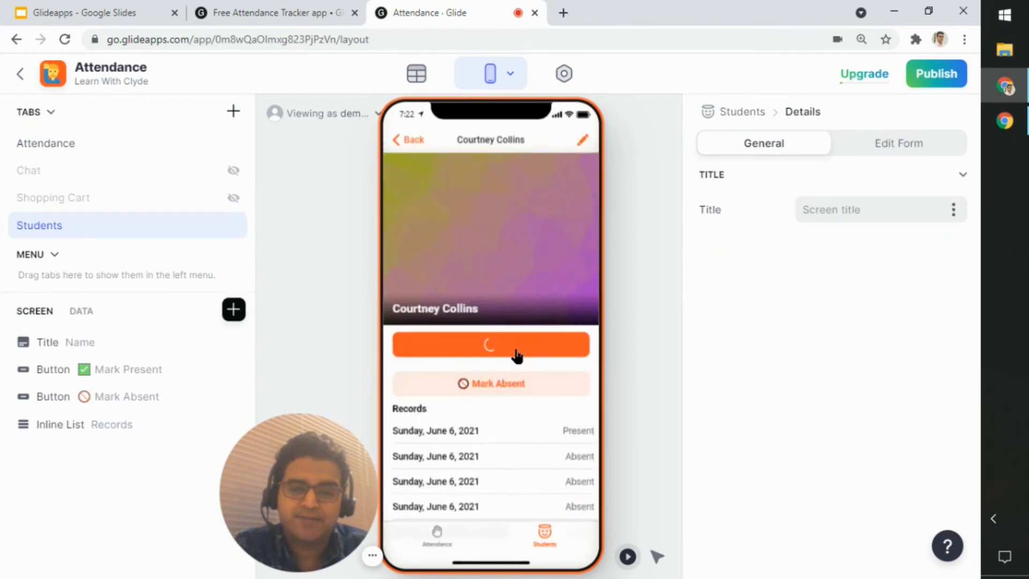
Step: Review the Attendance screen's groups and view the first student's details from the Students list
left_click(439, 534)
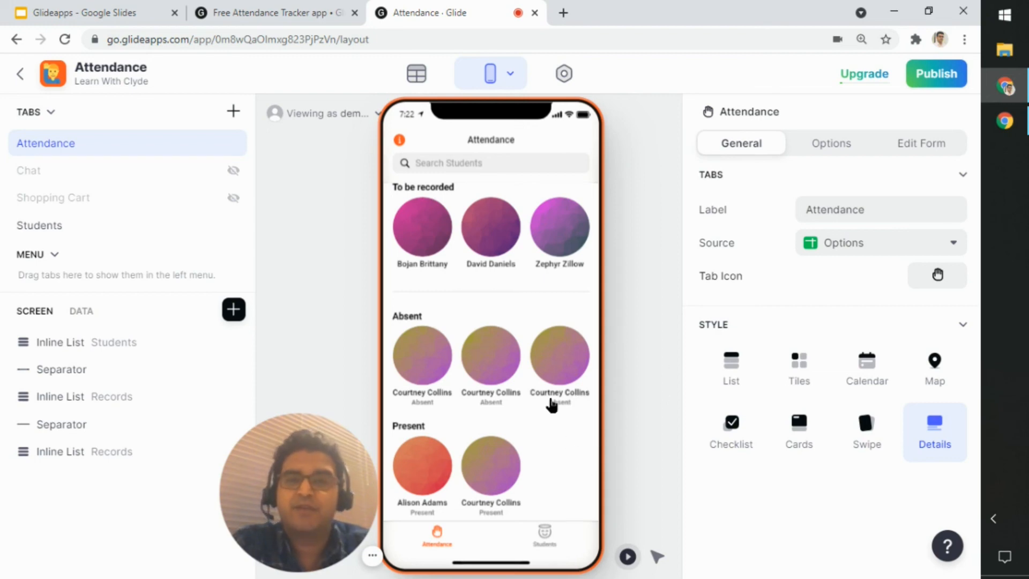
left_click(546, 533)
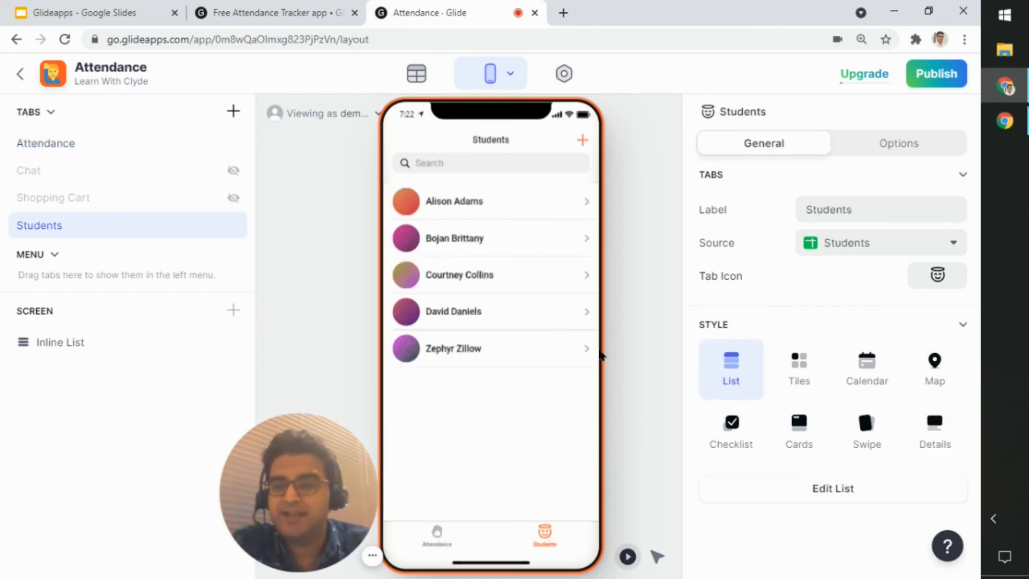
left_click(582, 213)
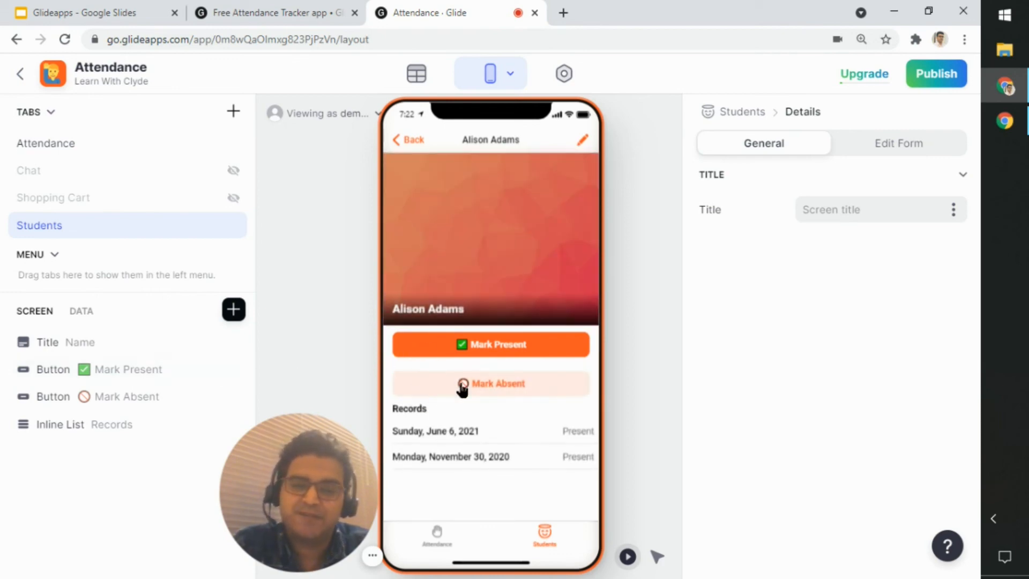
Step: Change the third Absent record's status to Present from the Attendance screen
left_click(454, 535)
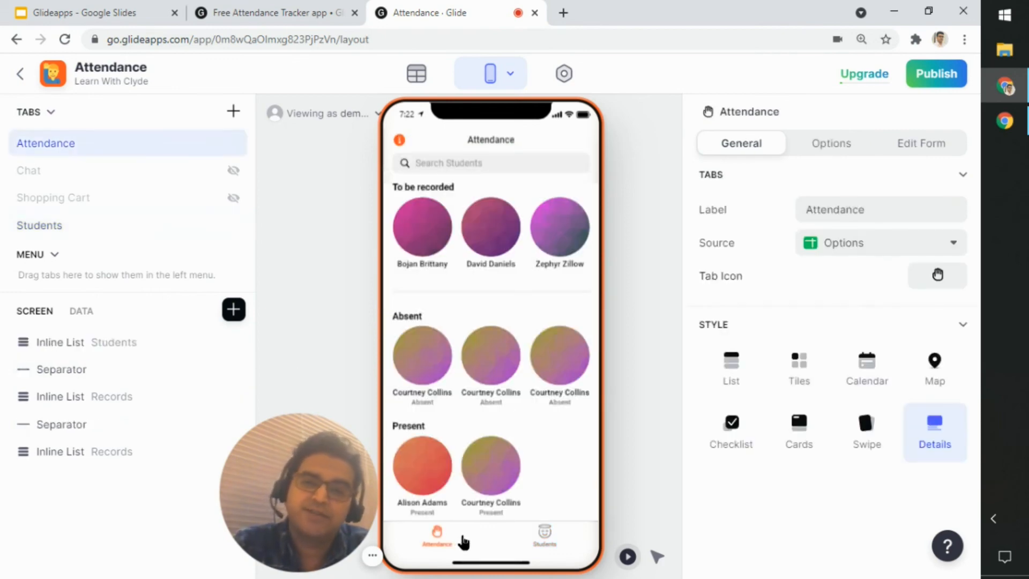
left_click(569, 377)
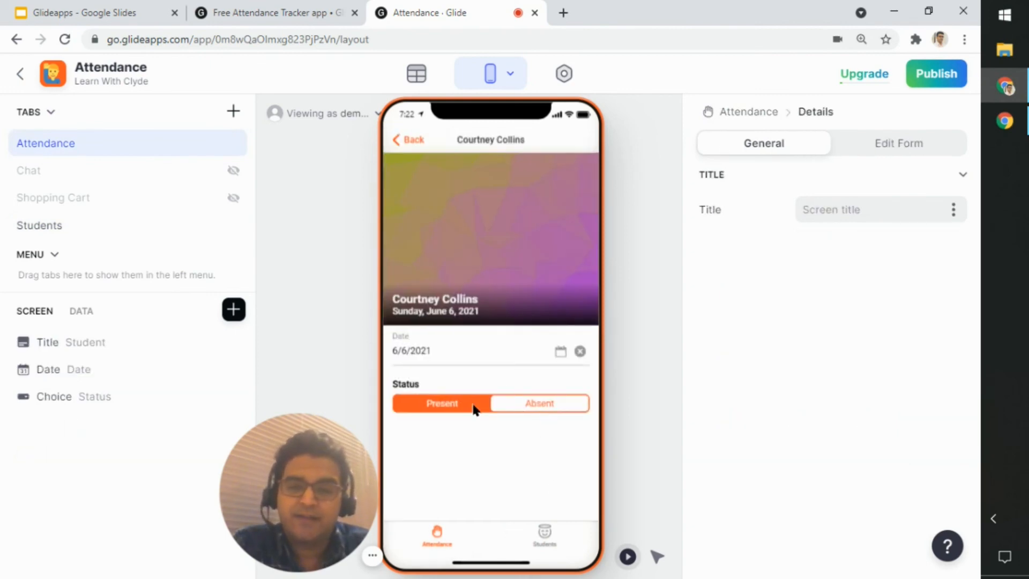
left_click(528, 403)
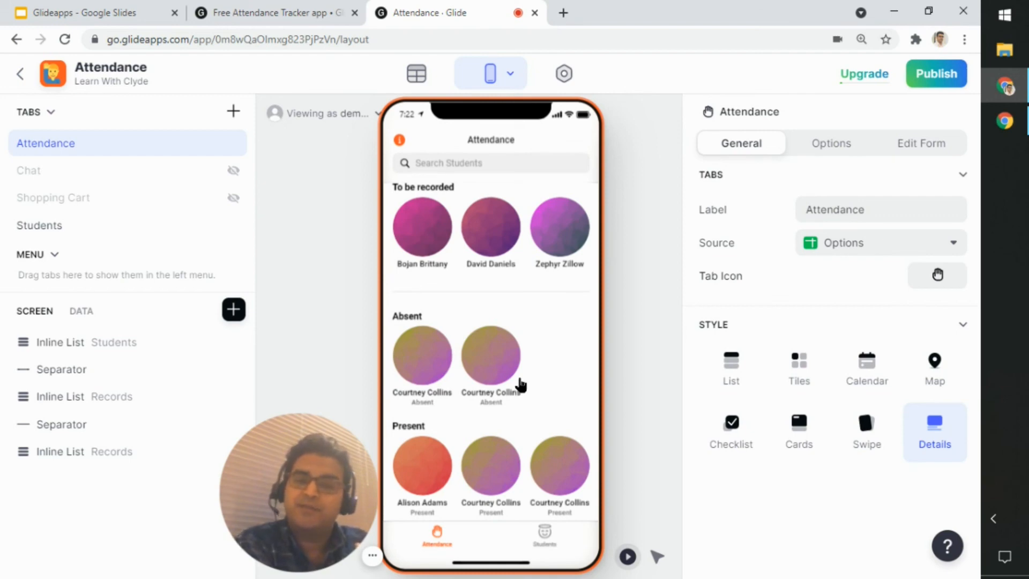
Step: View the details of the second student under To be recorded and return to the Attendance screen
left_click(499, 233)
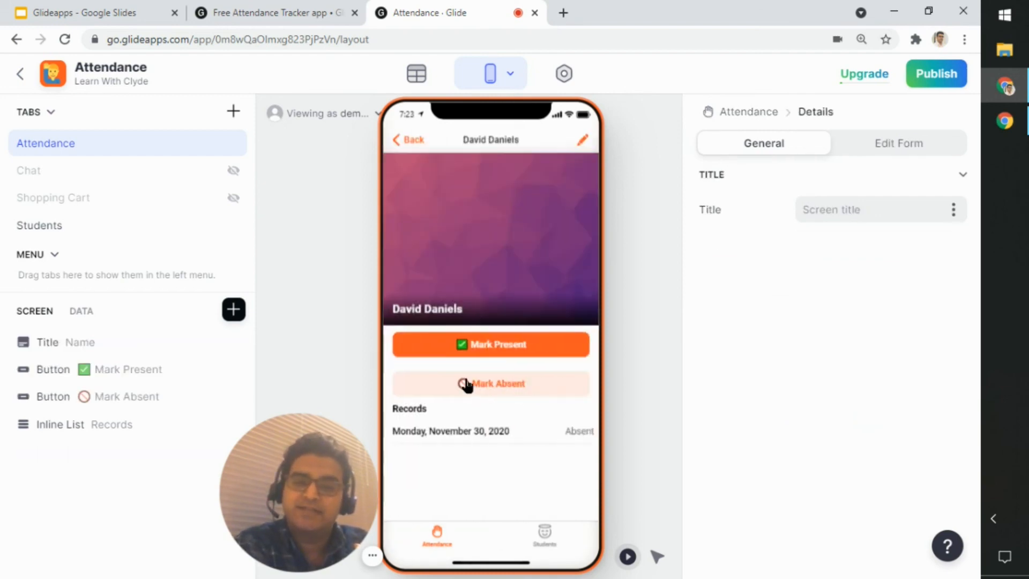
left_click(407, 140)
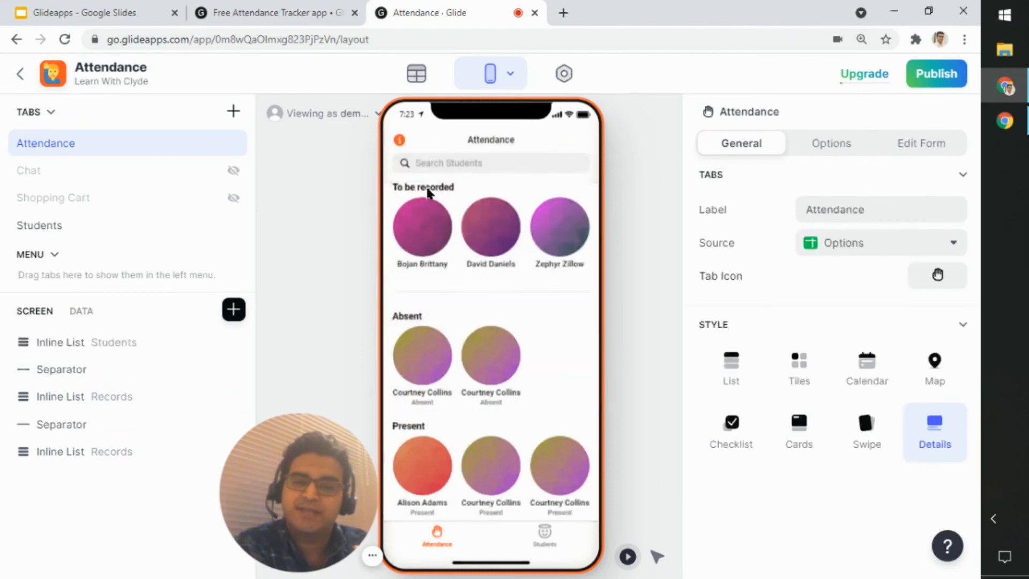